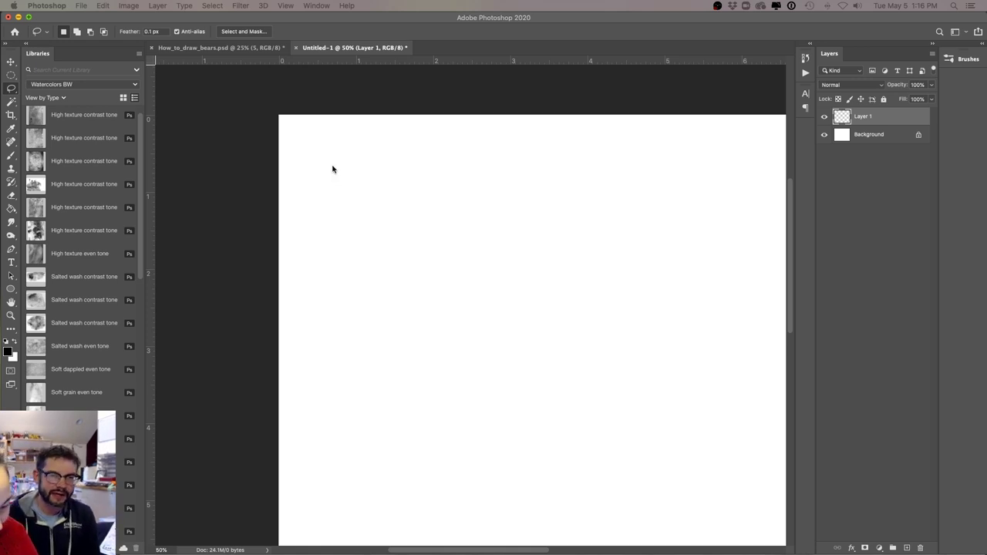
# Draw a rectangular marquee selection about 2.9 by 3.7 in near the canvas's upper-left corner.
pyautogui.press('m')
pyautogui.moveTo(303, 136)
pyautogui.mouseDown()
pyautogui.moveTo(469, 335)
pyautogui.moveTo(498, 424)
pyautogui.mouseUp()
pyautogui.click(429, 360)
pyautogui.moveTo(10, 74); pyautogui.dragTo(55, 74)
pyautogui.moveTo(310, 142); pyautogui.dragTo(535, 429)
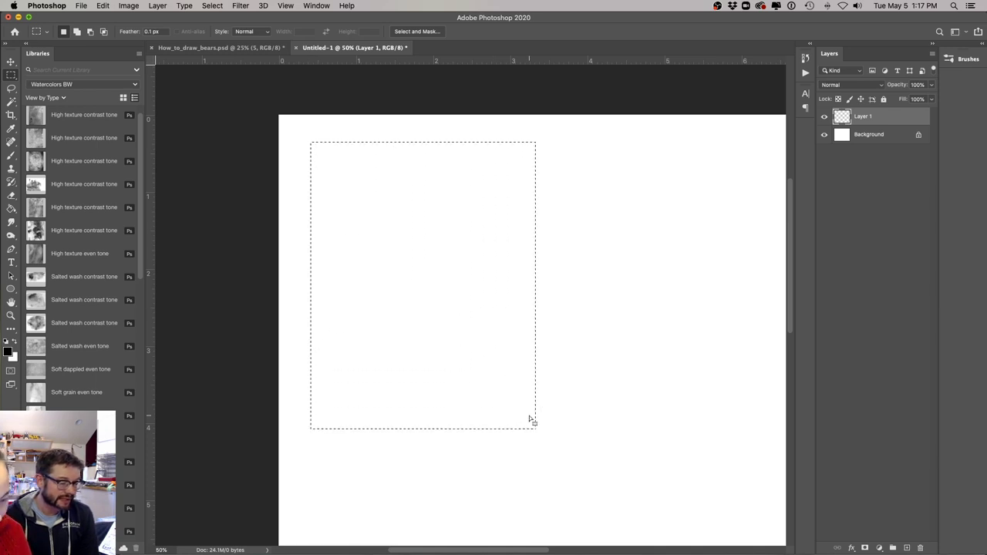
# Set the foreground color to gray a2a0a0 and fill the rectangular selection with it on Layer 1.
pyautogui.click(8, 351)
pyautogui.click(499, 147)
pyautogui.moveTo(500, 146); pyautogui.dragTo(490, 171)
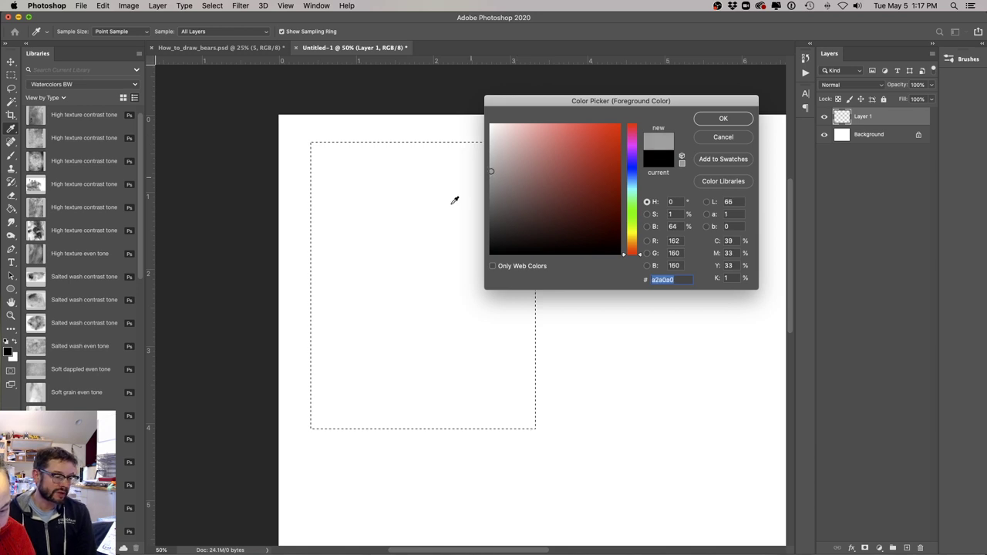
pyautogui.press('Return')
pyautogui.hotkey('alt', 'BackSpace')
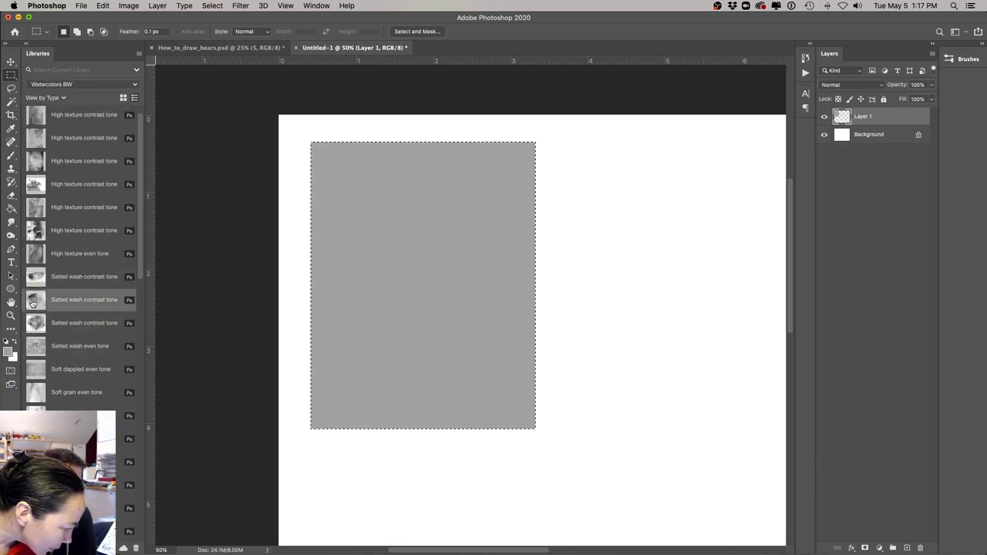
# Copy a region about 5.7 by 7.9 in from the second Salted wash contrast tone texture and paste it into Untitled-1.
pyautogui.doubleClick(84, 300)
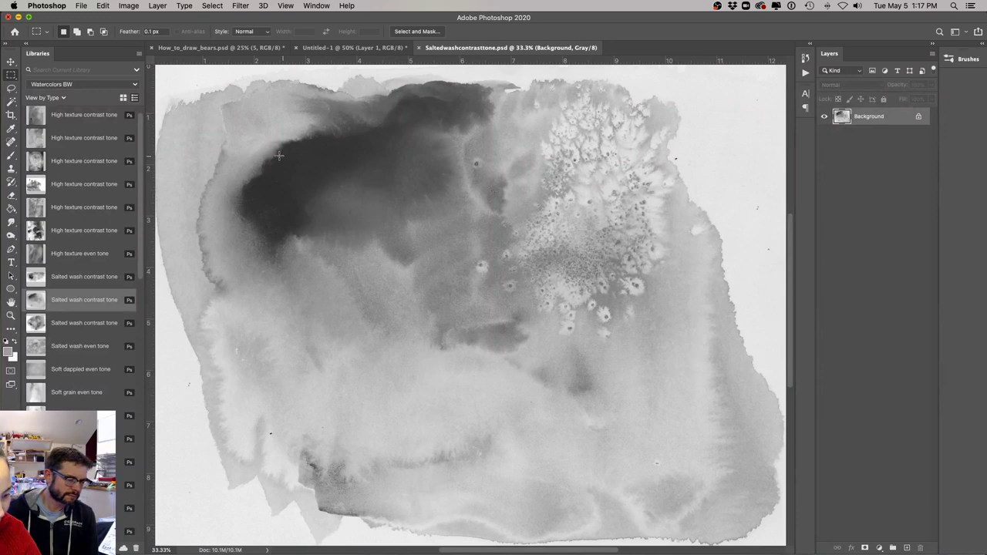
pyautogui.moveTo(260, 121); pyautogui.dragTo(555, 530)
pyautogui.press('super+c')
pyautogui.press('super+w')
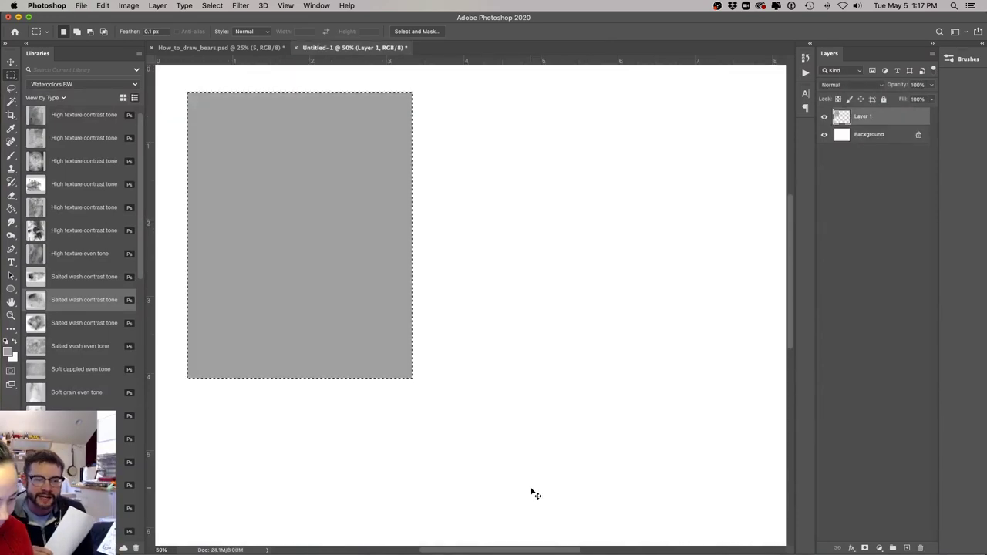
pyautogui.press('super+v')
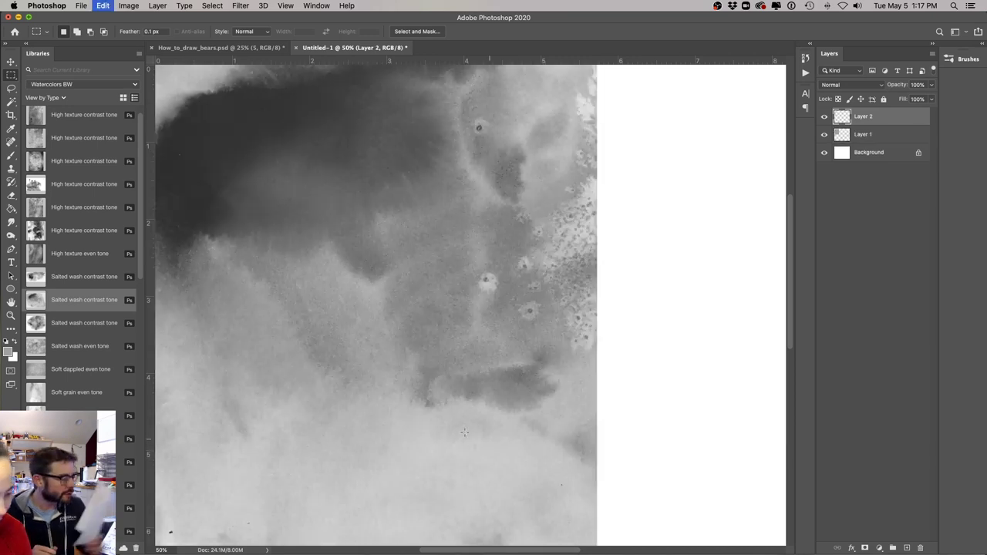
# Scale the pasted watercolor texture down to about 3.8 by 5.3 in and clip it to the gray rectangle on Layer 1.
pyautogui.press('super+t')
pyautogui.press('super+minus')
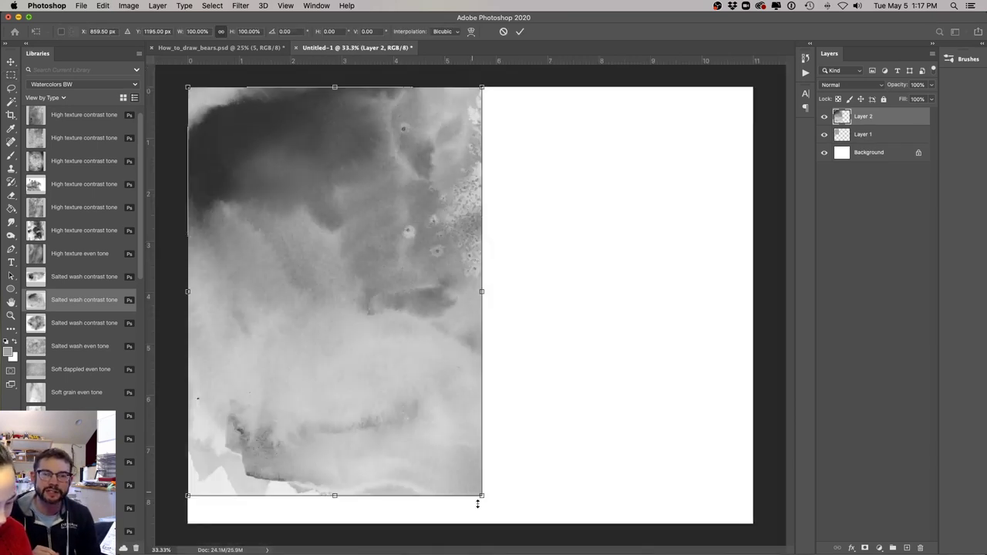
pyautogui.moveTo(478, 491); pyautogui.dragTo(377, 364)
pyautogui.press('Return')
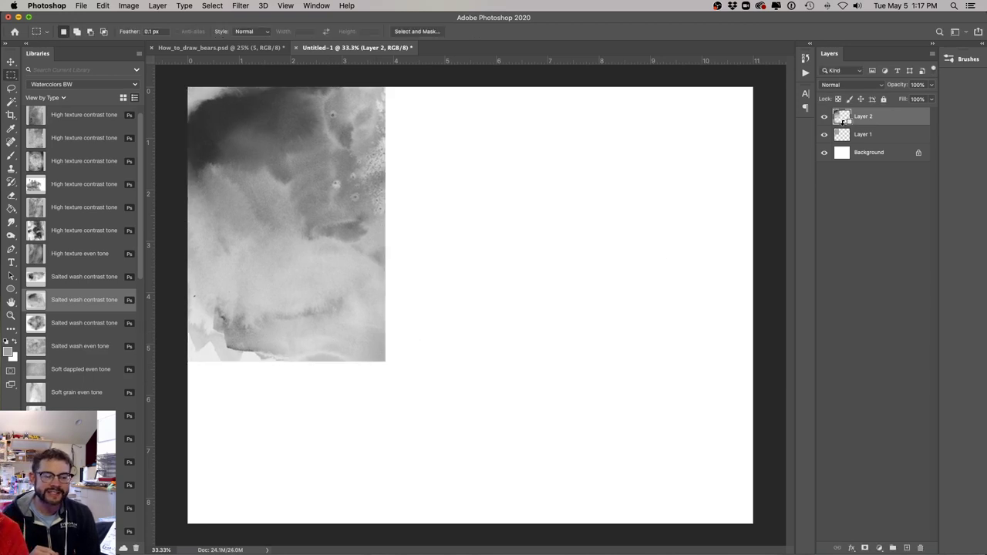
pyautogui.keyDown('alt'); pyautogui.click(846, 125); pyautogui.keyUp('alt')
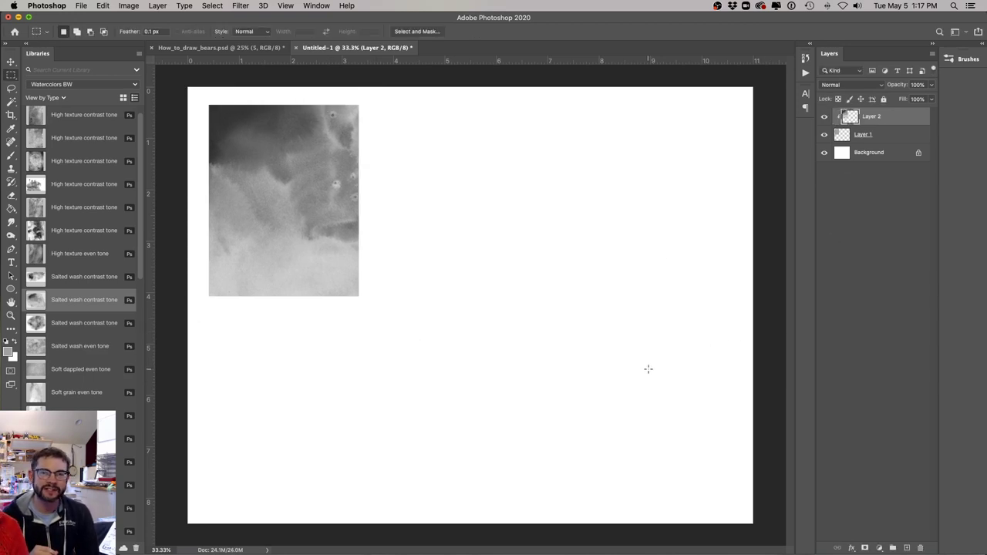
pyautogui.press('super+t')
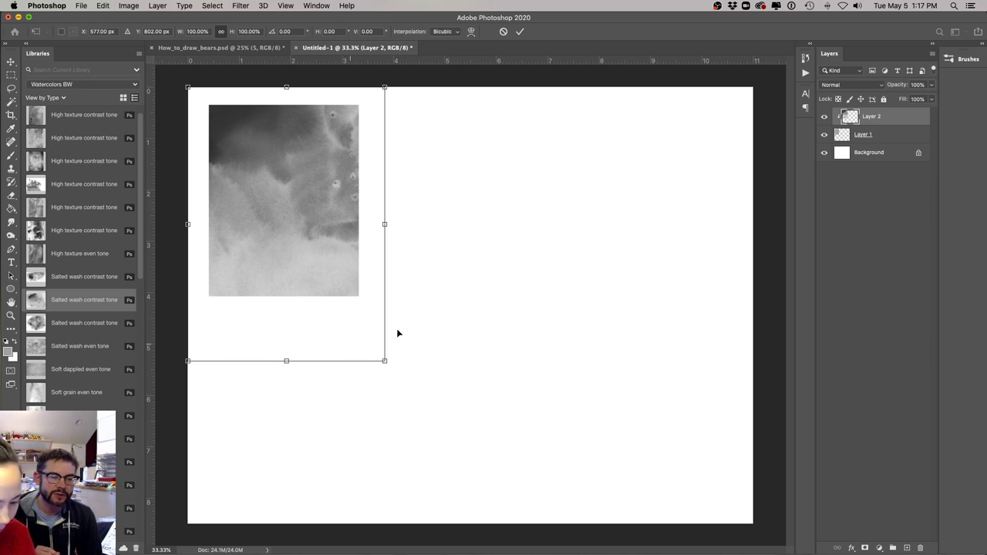
pyautogui.press('Return')
# With the texture layer hidden, stretch Layer 1's gray rectangle downward to about 4.7 in tall, and show the texture again.
pyautogui.click(823, 116)
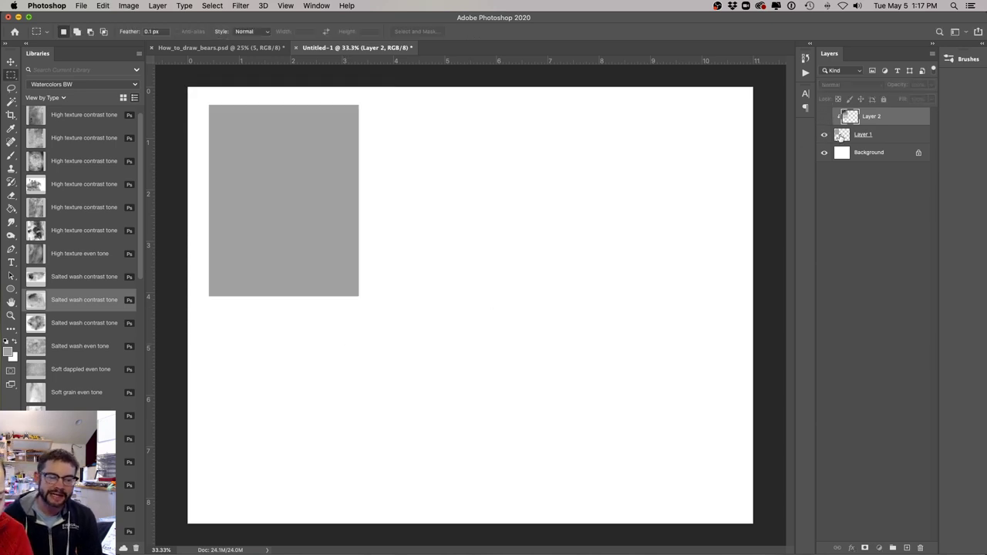
pyautogui.click(841, 135)
pyautogui.press('super+t')
pyautogui.moveTo(285, 299); pyautogui.dragTo(278, 347)
pyautogui.press('Return')
pyautogui.click(823, 117)
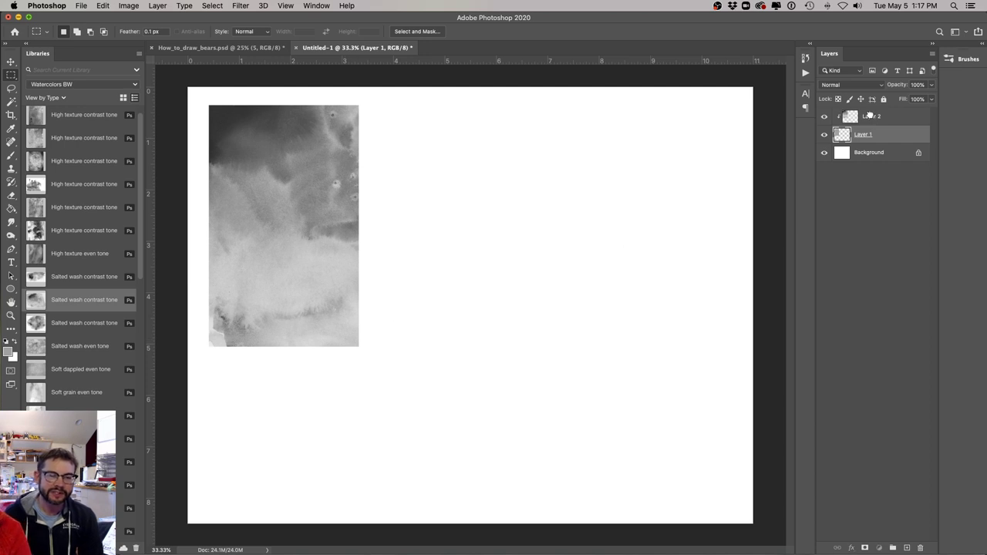
# Move the Layer 2 texture about 0.21 in right and 0.15 in down within the clipped rectangle.
pyautogui.click(872, 117)
pyautogui.press('super+t')
pyautogui.moveTo(358, 353); pyautogui.dragTo(368, 361)
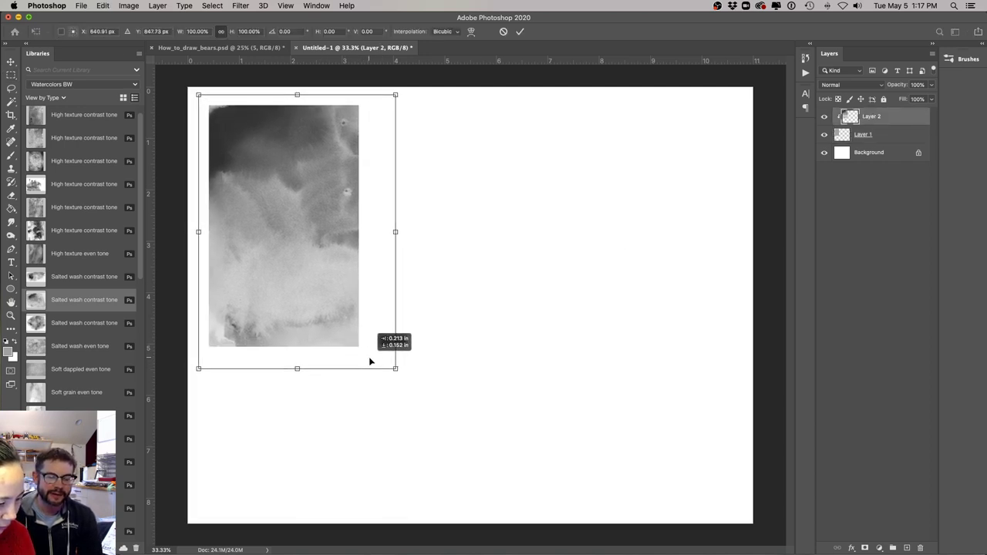
pyautogui.press('Return')
pyautogui.press('m')
# With the texture hidden, cut a freehand circle about 0.8 in wide from the upper right of Layer 1's rectangle, and show the texture again.
pyautogui.click(825, 118)
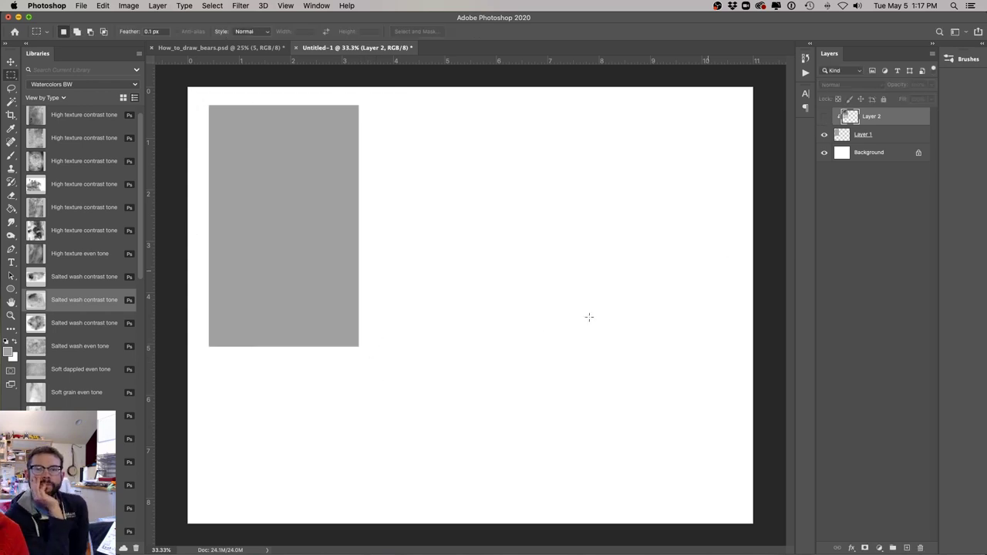
pyautogui.press('l')
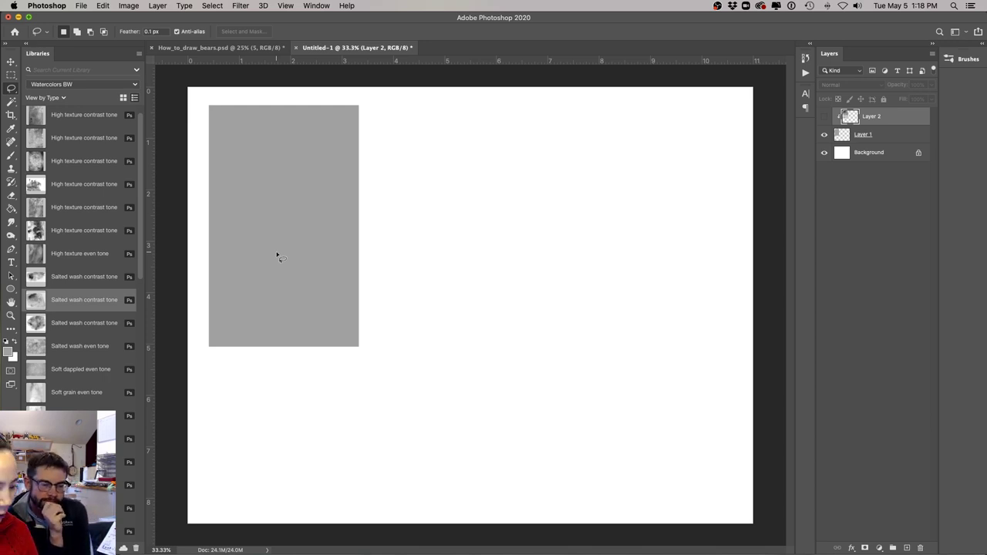
pyautogui.click(824, 116)
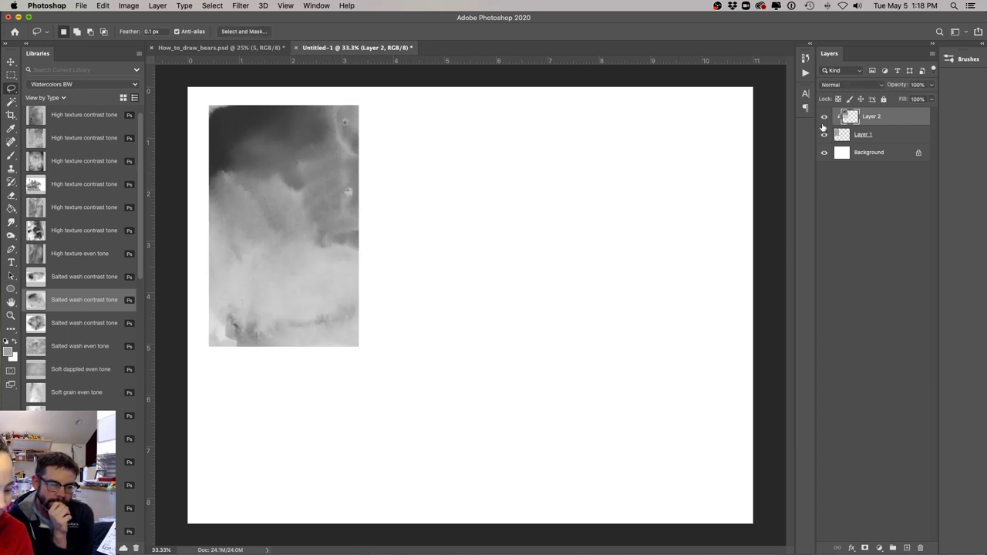
pyautogui.click(824, 117)
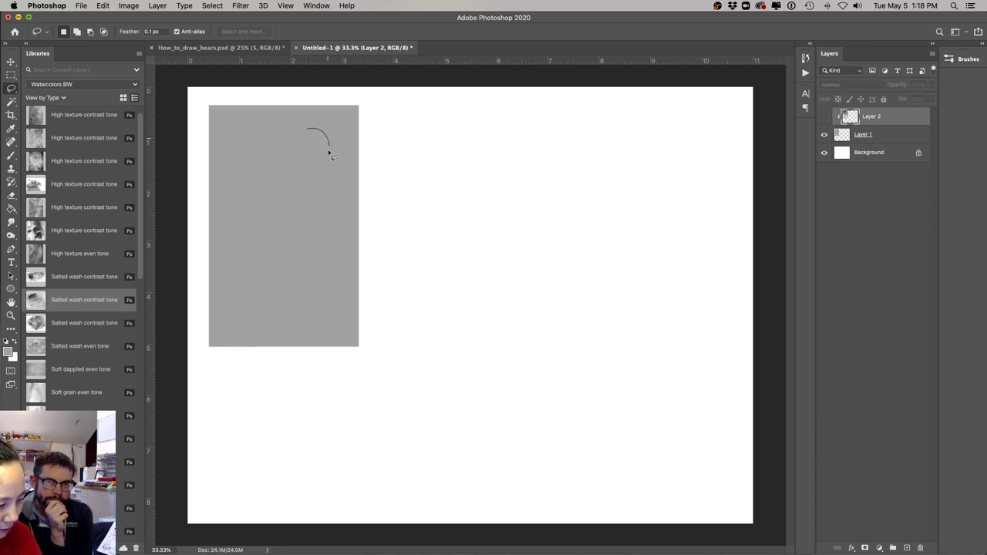
pyautogui.moveTo(314, 170)
pyautogui.mouseDown()
pyautogui.moveTo(288, 156)
pyautogui.moveTo(289, 141)
pyautogui.moveTo(300, 129)
pyautogui.moveTo(330, 147)
pyautogui.mouseUp()
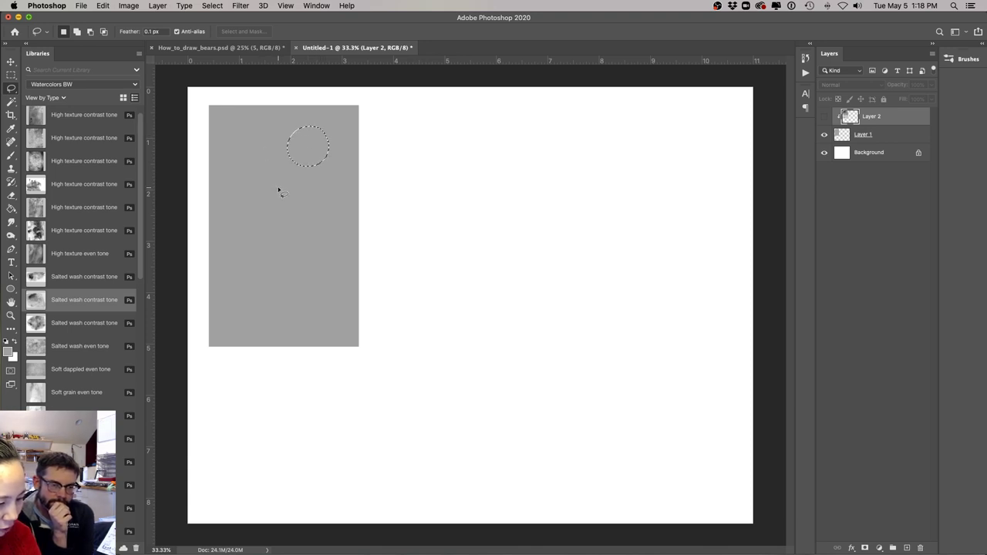
pyautogui.click(841, 140)
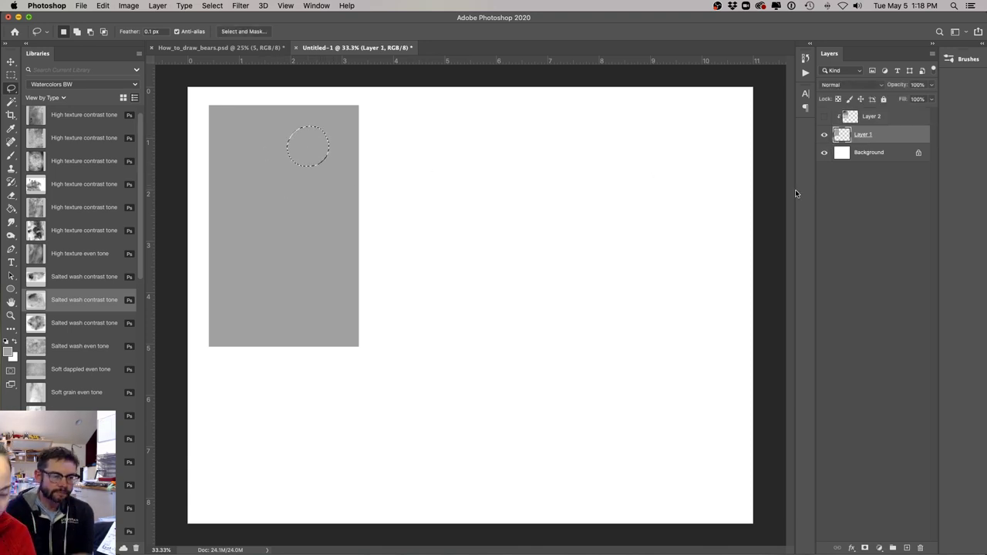
pyautogui.press('Delete')
pyautogui.click(823, 116)
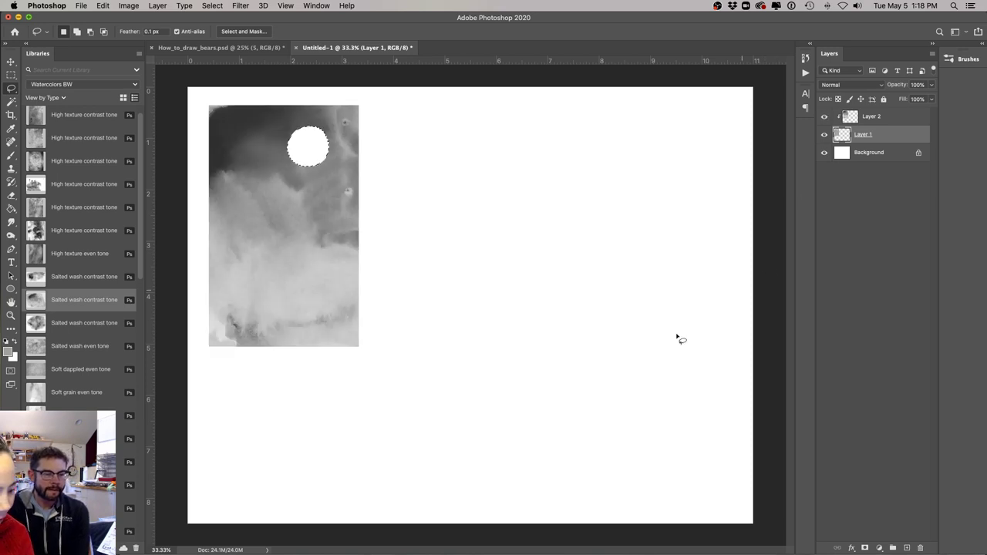
pyautogui.press('super+d')
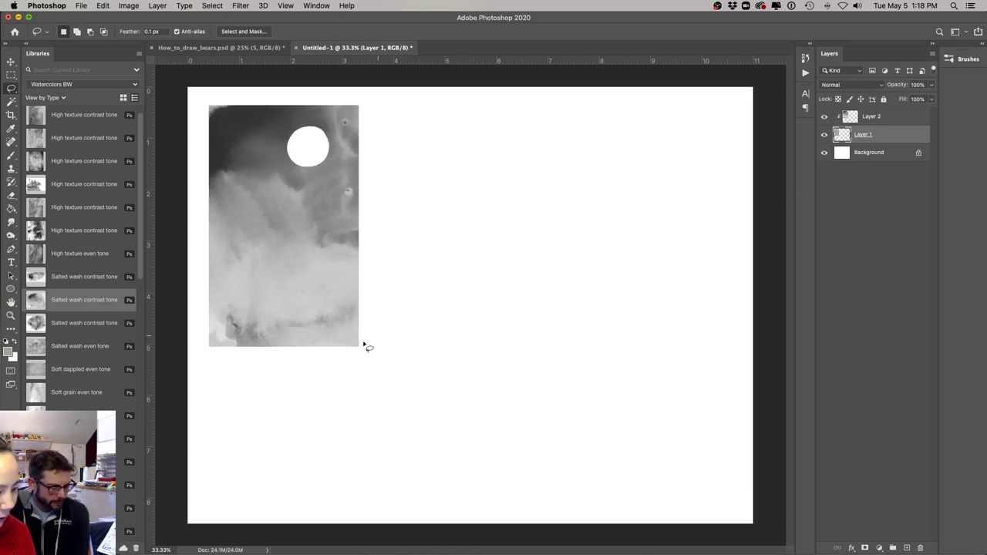
# Lasso an irregular jagged shape in the lower right of the rectangle and cut it out of Layer 1.
pyautogui.moveTo(316, 260)
pyautogui.mouseDown()
pyautogui.moveTo(281, 302)
pyautogui.moveTo(327, 298)
pyautogui.moveTo(328, 269)
pyautogui.mouseUp()
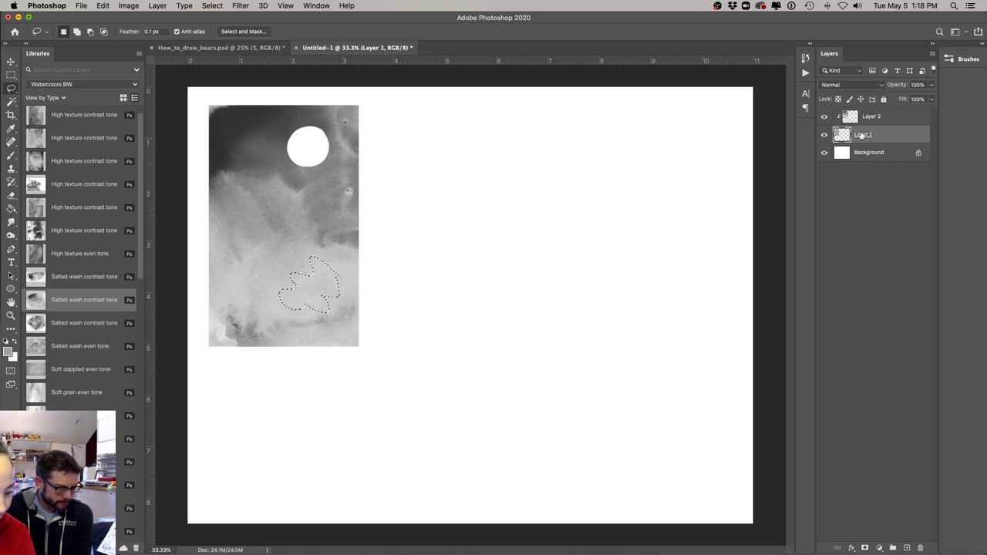
pyautogui.press('super+BackSpace')
pyautogui.press('super+d')
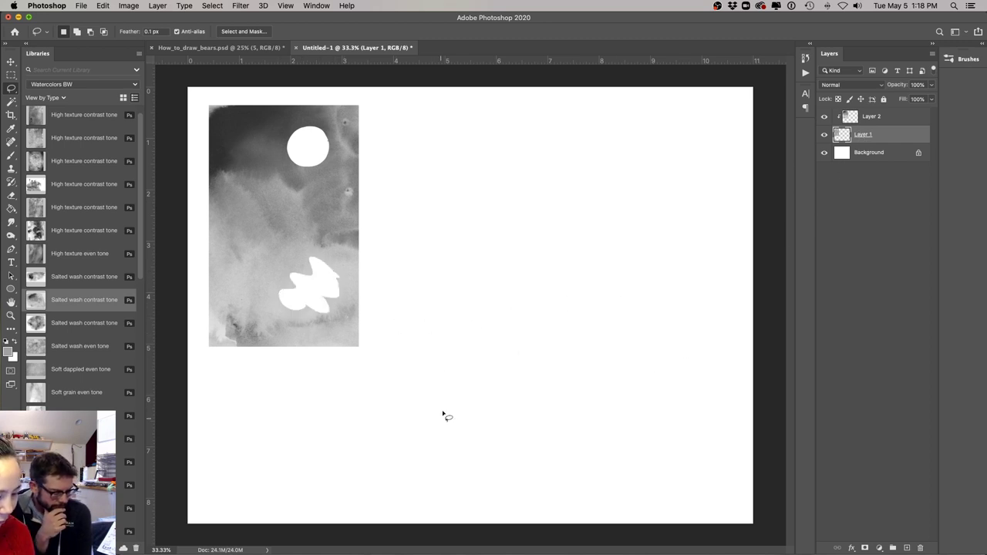
# Shift the Layer 2 watercolor texture slightly left and up behind the cutouts without moving Layer 1.
pyautogui.click(850, 116)
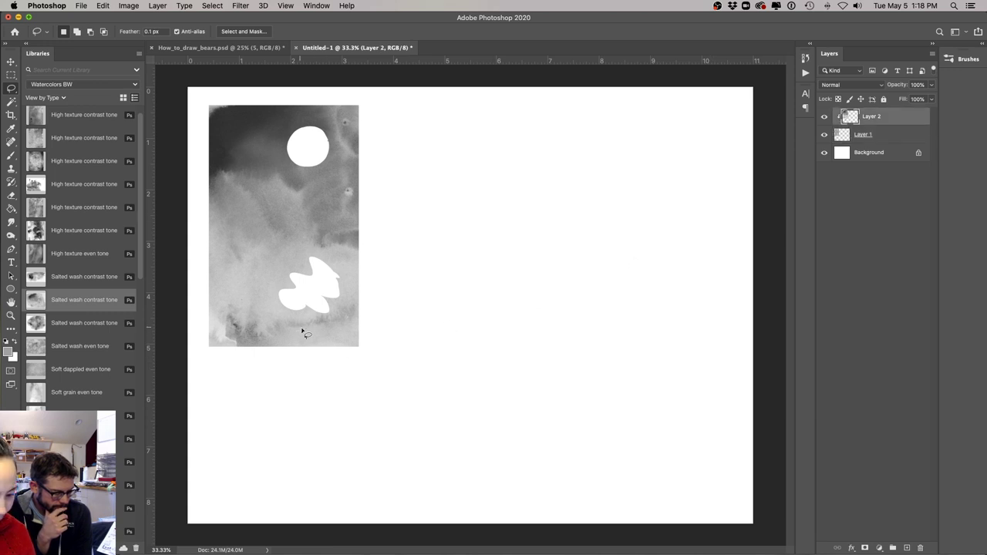
pyautogui.press('v')
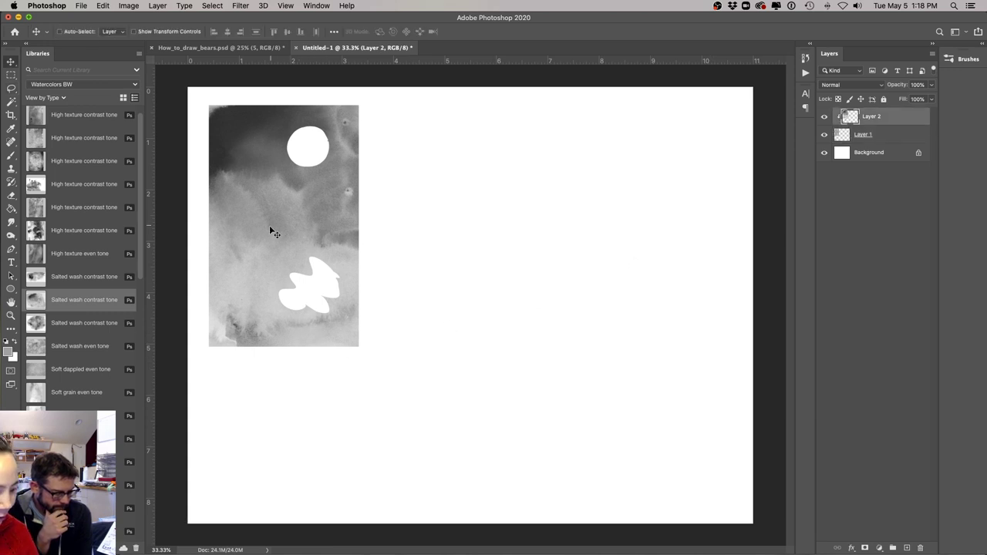
pyautogui.moveTo(283, 229)
pyautogui.mouseDown()
pyautogui.moveTo(338, 235)
pyautogui.moveTo(289, 345)
pyautogui.moveTo(239, 226)
pyautogui.moveTo(237, 286)
pyautogui.moveTo(231, 204)
pyautogui.moveTo(251, 314)
pyautogui.moveTo(235, 220)
pyautogui.moveTo(238, 233)
pyautogui.moveTo(251, 222)
pyautogui.moveTo(346, 283)
pyautogui.moveTo(307, 239)
pyautogui.mouseUp()
# Lasso the area around the irregular cutout, fill it with the foreground gray on Layer 1, and deselect.
pyautogui.press('l')
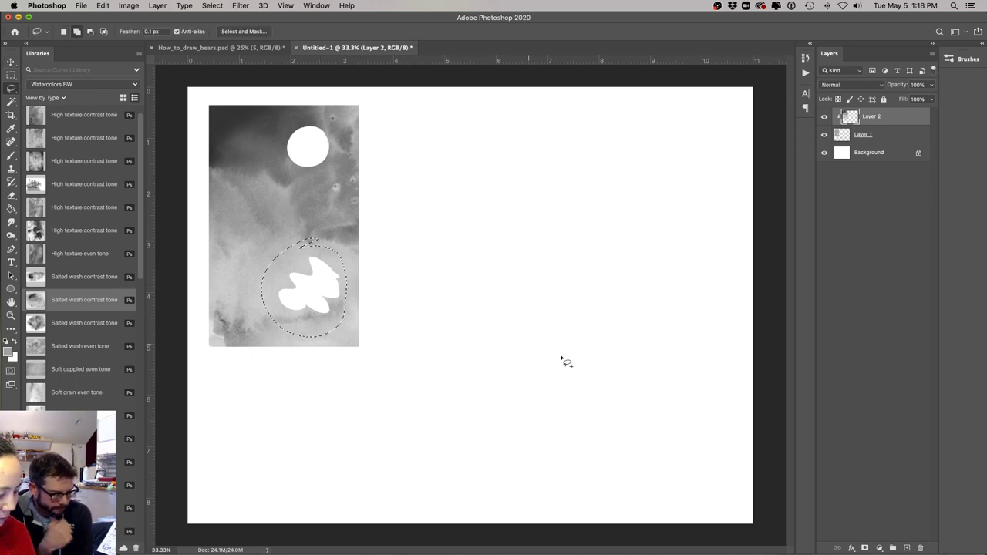
pyautogui.hotkey('shift', 'BackSpace')
pyautogui.press('Return')
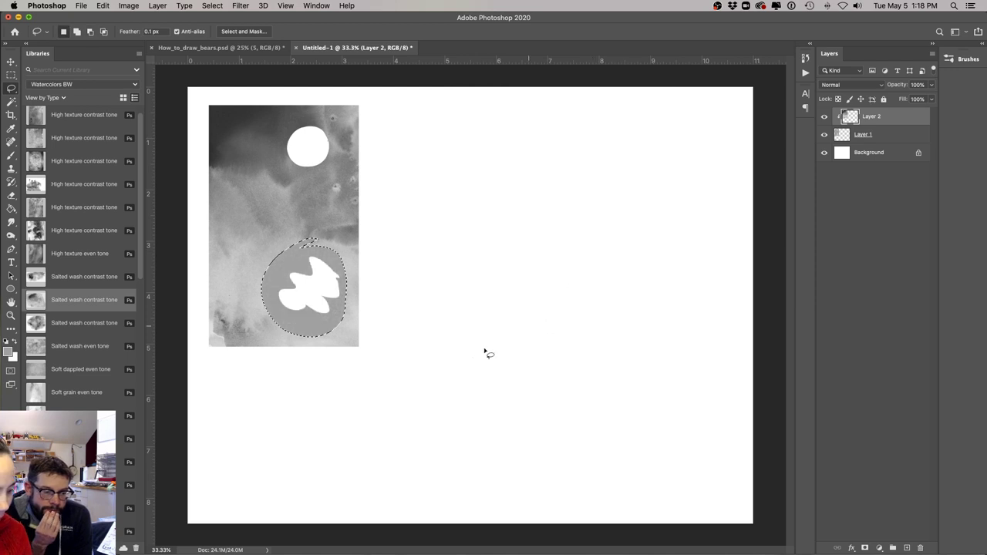
pyautogui.hotkey('ctrl', 'z')
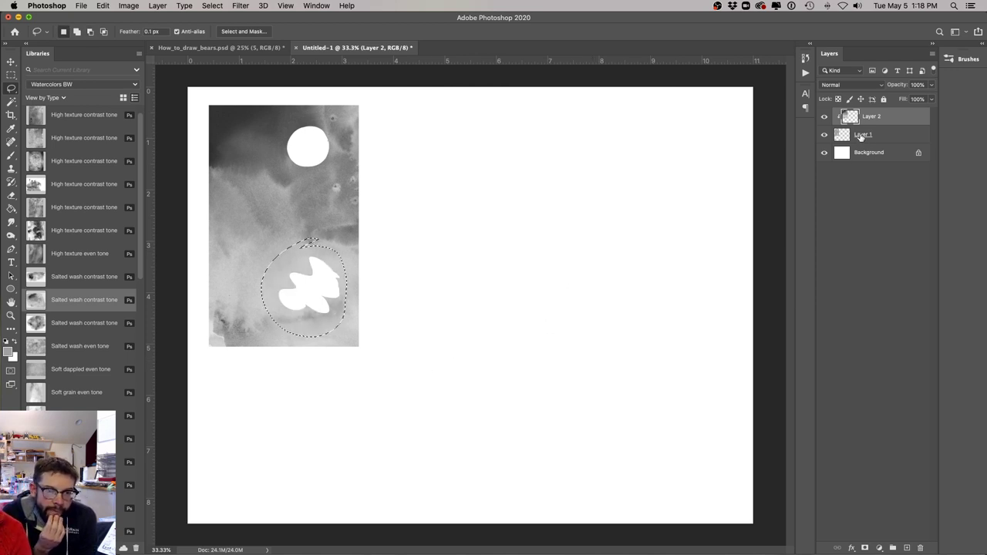
pyautogui.click(862, 135)
pyautogui.hotkey('shift', 'BackSpace')
pyautogui.press('Return')
pyautogui.hotkey('ctrl', 'd')
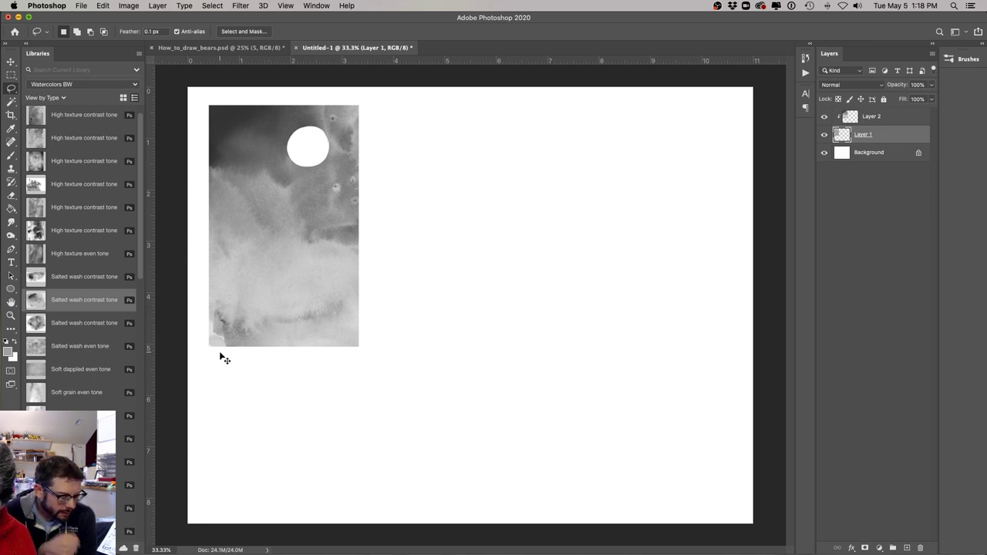
# Lasso a walking bear silhouette about 0.8 in wide at the rectangle's lower-left edge and cut it out of Layer 1.
pyautogui.scroll(-2, 223, 357)
pyautogui.hotkey('ctrl', '+')
pyautogui.hscroll(-3, 491, 394)
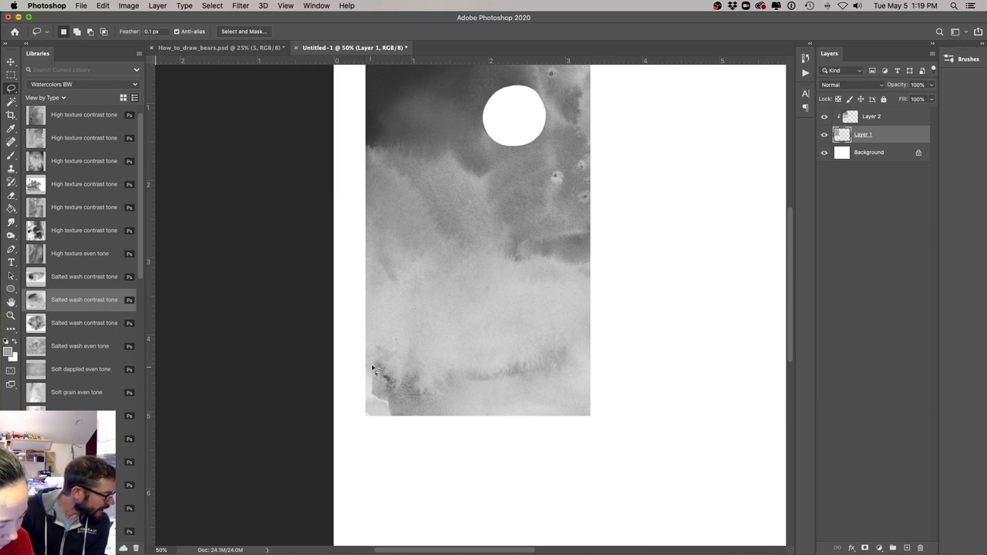
pyautogui.moveTo(407, 385)
pyautogui.mouseDown()
pyautogui.moveTo(441, 391)
pyautogui.moveTo(436, 417)
pyautogui.moveTo(389, 418)
pyautogui.moveTo(384, 385)
pyautogui.mouseUp()
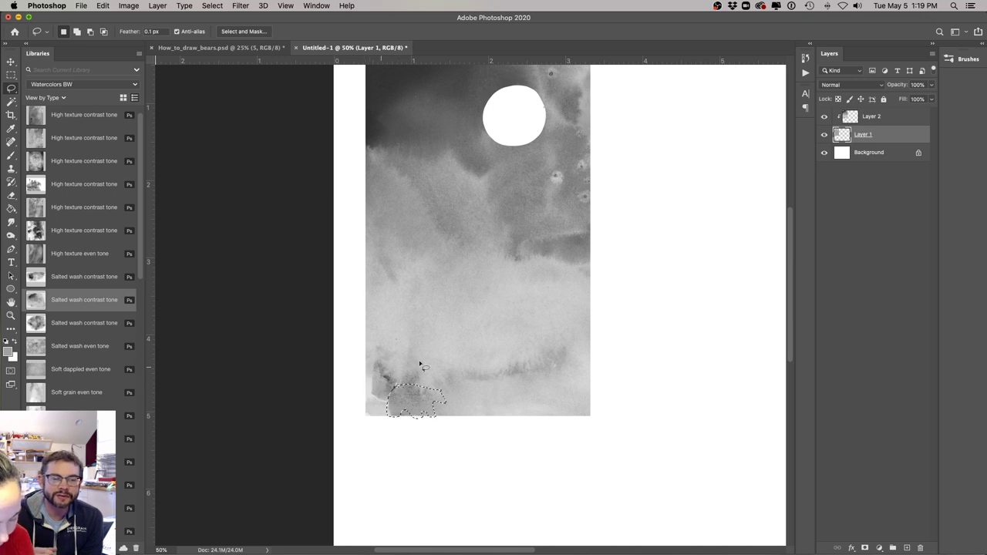
pyautogui.press('Delete')
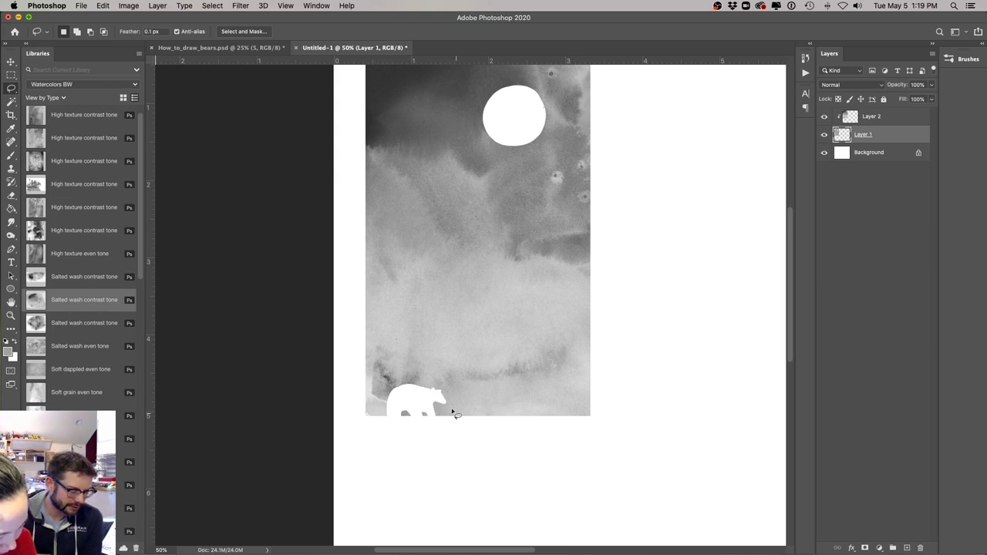
# Cut a small fish shape about 0.25 in long out of Layer 1 at the bear's mouth.
pyautogui.moveTo(442, 411)
pyautogui.mouseDown()
pyautogui.moveTo(454, 404)
pyautogui.moveTo(462, 414)
pyautogui.mouseUp()
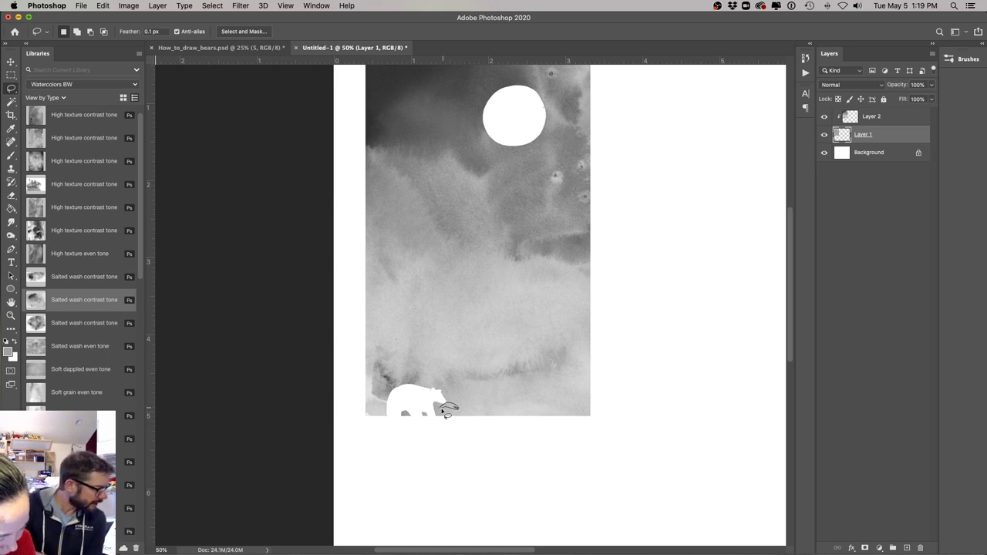
pyautogui.moveTo(439, 411); pyautogui.dragTo(445, 429)
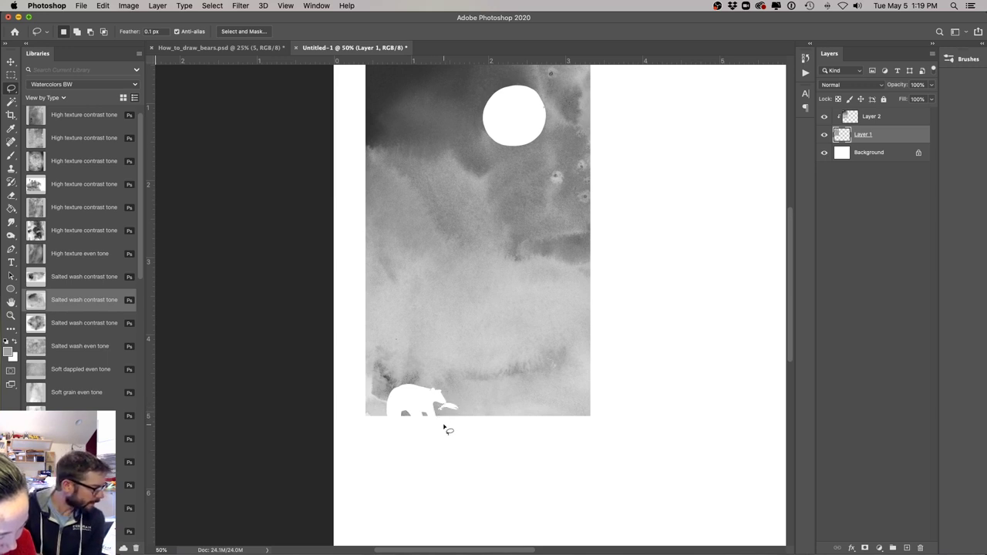
pyautogui.press('super+minus')
pyautogui.press('super+minus')
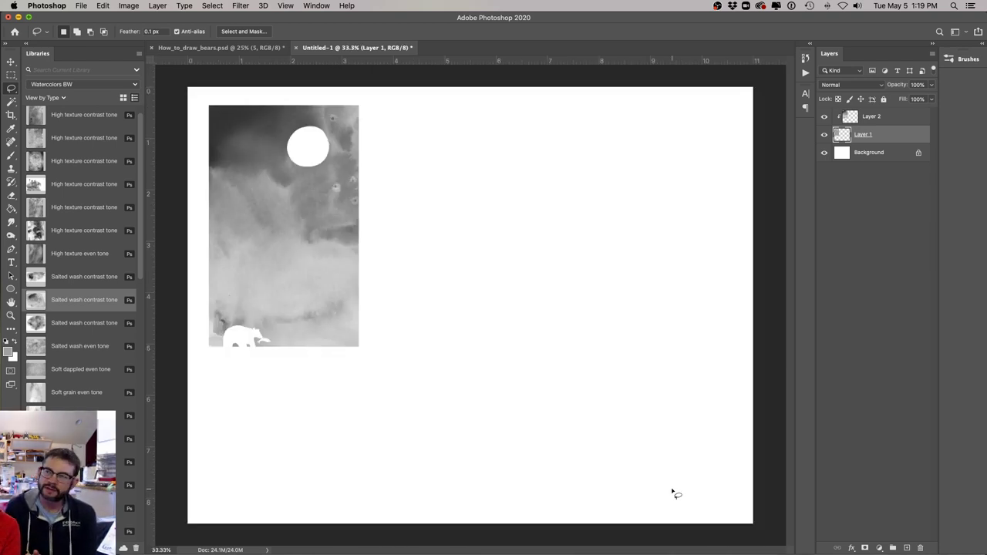
# Examine the watercolor panel with its moon, bear and fish cutouts up close.
pyautogui.press('super+plus')
pyautogui.press('super+plus')
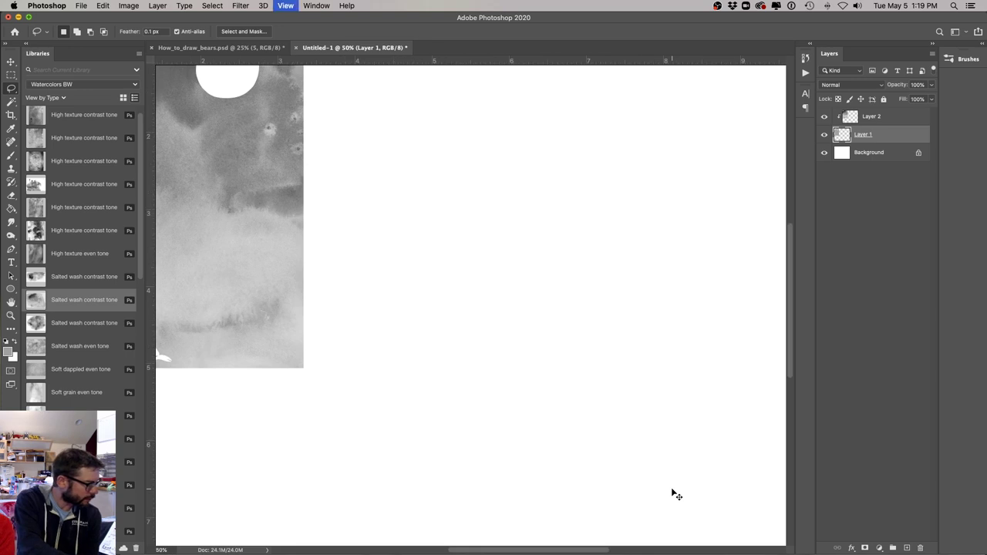
pyautogui.moveTo(672, 487); pyautogui.dragTo(613, 462)
pyautogui.press('super+minus')
pyautogui.press('super+r')
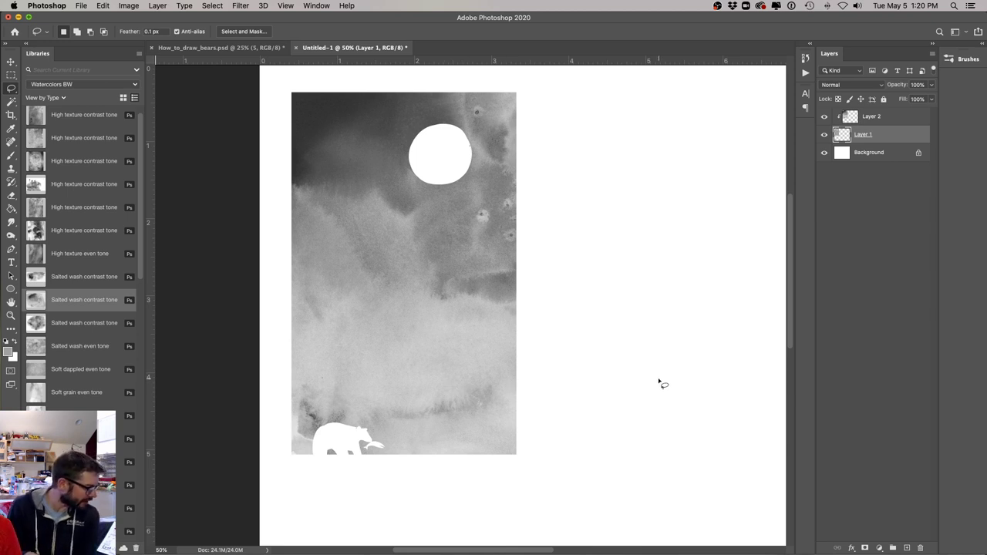
pyautogui.press('space')
pyautogui.moveTo(663, 384); pyautogui.dragTo(463, 378)
pyautogui.press('super+minus')
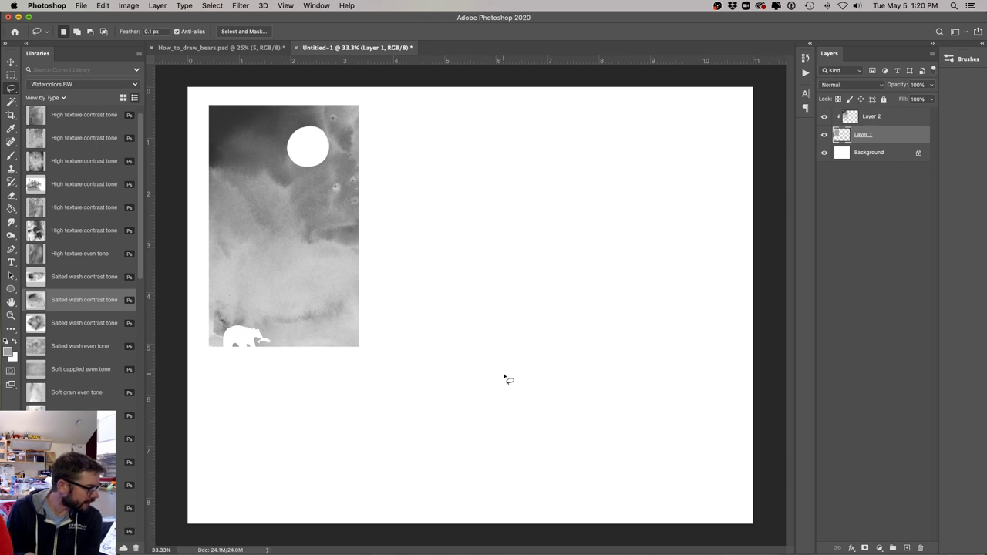
# Add a new empty layer, Layer 3, above Layer 2 and outside the clipping mask.
pyautogui.press('super+shift+n')
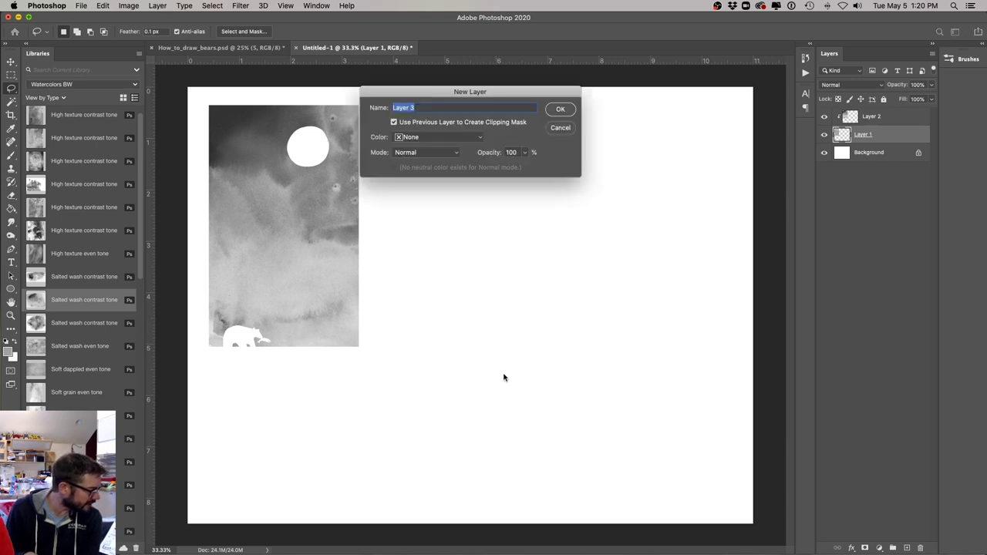
pyautogui.press('Return')
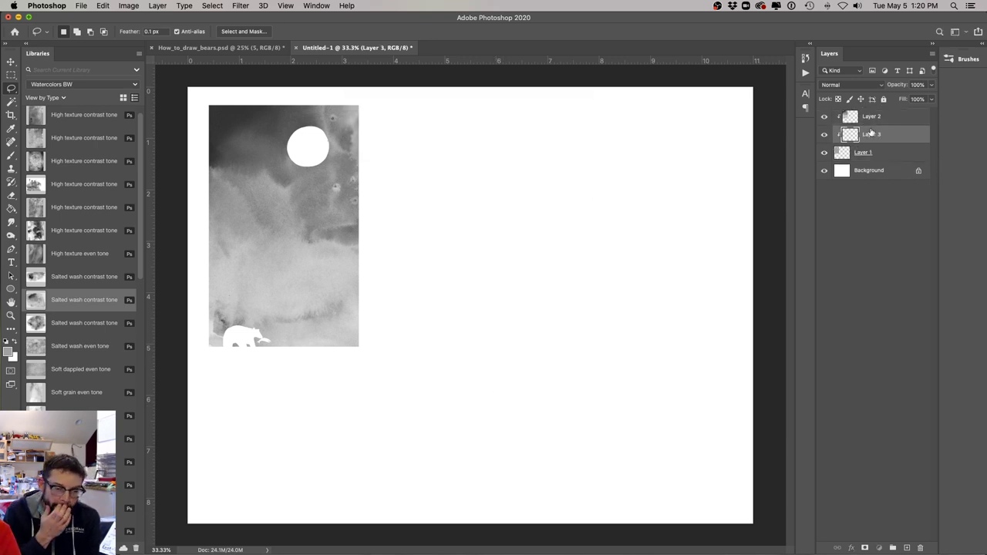
pyautogui.moveTo(869, 107); pyautogui.dragTo(869, 111)
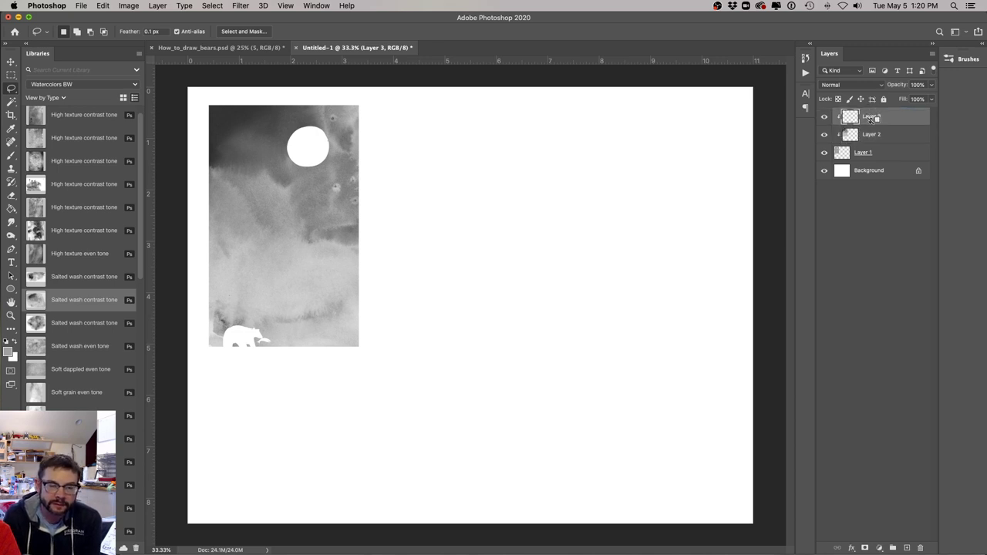
# Brush an oval truck wheel about 1.7 in wide in black (#000000) on Layer 3, with inner rings, lug nuts and a fender arch.
pyautogui.press('b')
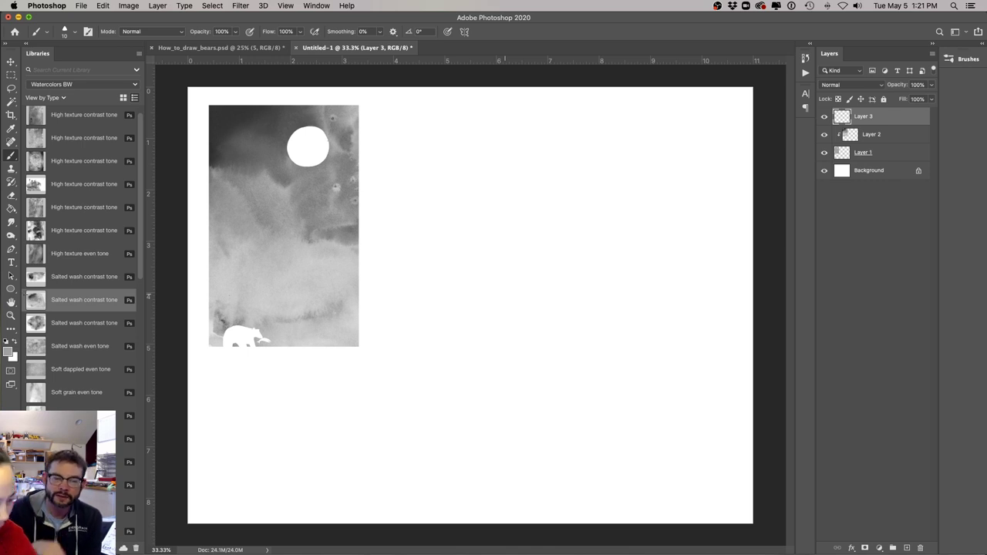
pyautogui.click(9, 352)
pyautogui.write('000000')
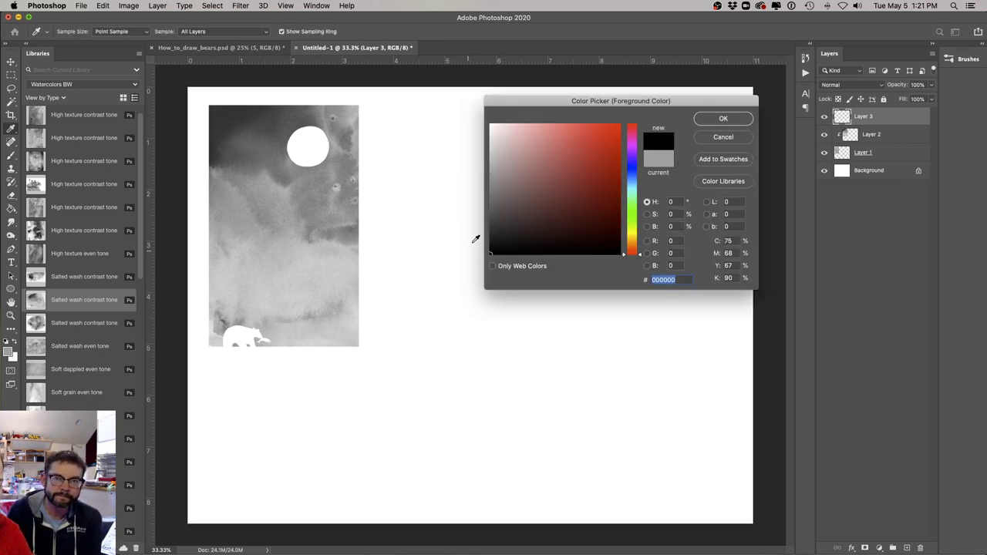
pyautogui.press('Return')
pyautogui.moveTo(613, 263)
pyautogui.mouseDown()
pyautogui.moveTo(651, 282)
pyautogui.moveTo(655, 326)
pyautogui.moveTo(635, 359)
pyautogui.moveTo(593, 359)
pyautogui.moveTo(568, 323)
pyautogui.mouseUp()
pyautogui.press('super+plus')
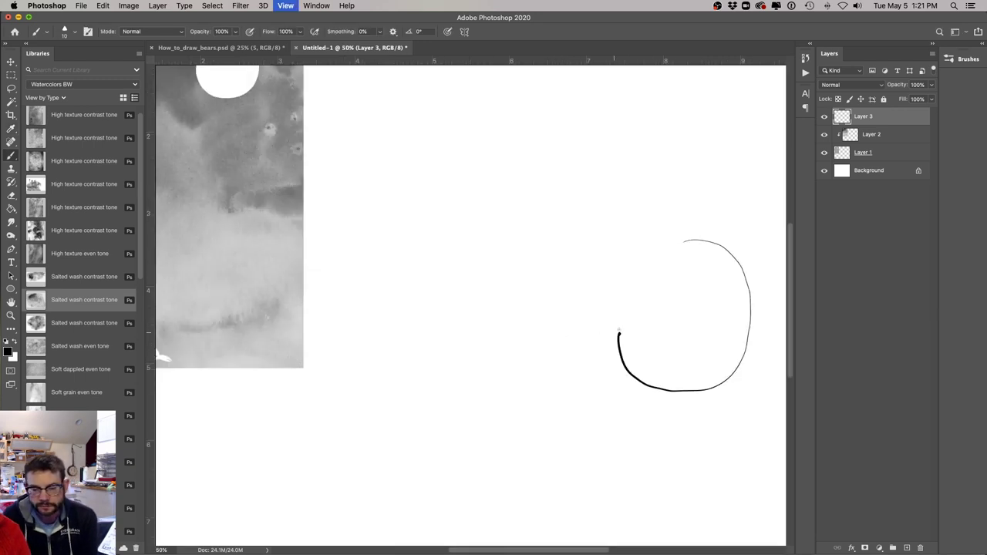
pyautogui.moveTo(682, 242)
pyautogui.mouseDown()
pyautogui.moveTo(646, 260)
pyautogui.moveTo(622, 343)
pyautogui.mouseUp()
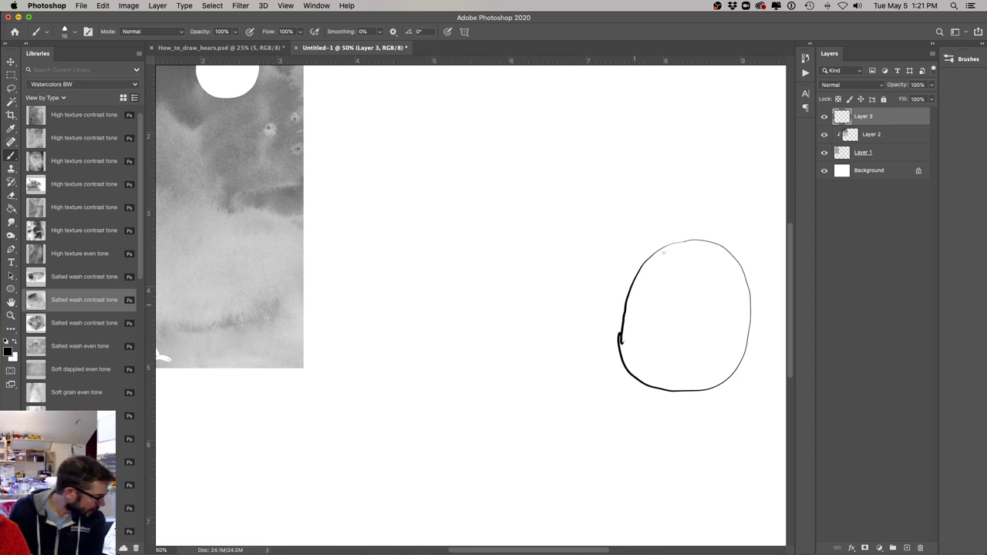
pyautogui.moveTo(677, 273)
pyautogui.mouseDown()
pyautogui.moveTo(727, 298)
pyautogui.moveTo(717, 344)
pyautogui.moveTo(680, 367)
pyautogui.moveTo(650, 342)
pyautogui.moveTo(657, 286)
pyautogui.moveTo(683, 273)
pyautogui.moveTo(713, 287)
pyautogui.moveTo(710, 334)
pyautogui.moveTo(681, 353)
pyautogui.moveTo(661, 312)
pyautogui.moveTo(693, 288)
pyautogui.mouseUp()
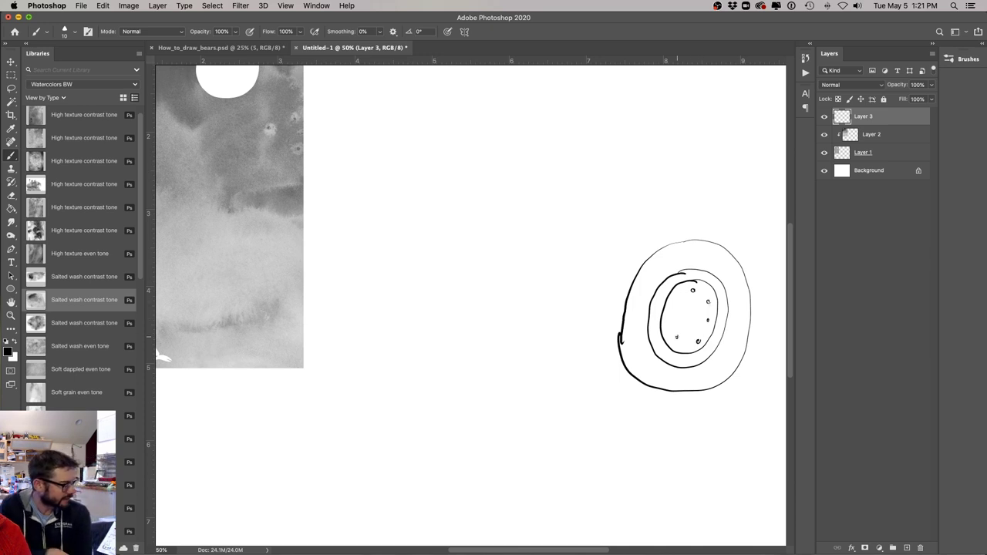
pyautogui.press('super+minus')
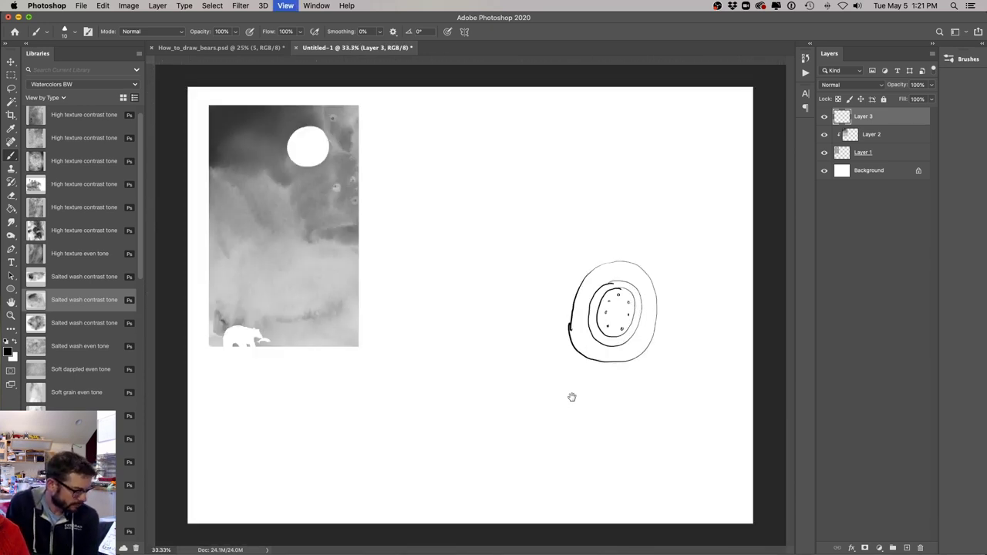
pyautogui.moveTo(665, 334)
pyautogui.mouseDown()
pyautogui.moveTo(660, 278)
pyautogui.moveTo(639, 257)
pyautogui.moveTo(599, 254)
pyautogui.moveTo(561, 316)
pyautogui.moveTo(585, 256)
pyautogui.moveTo(619, 245)
pyautogui.moveTo(653, 256)
pyautogui.moveTo(668, 327)
pyautogui.mouseUp()
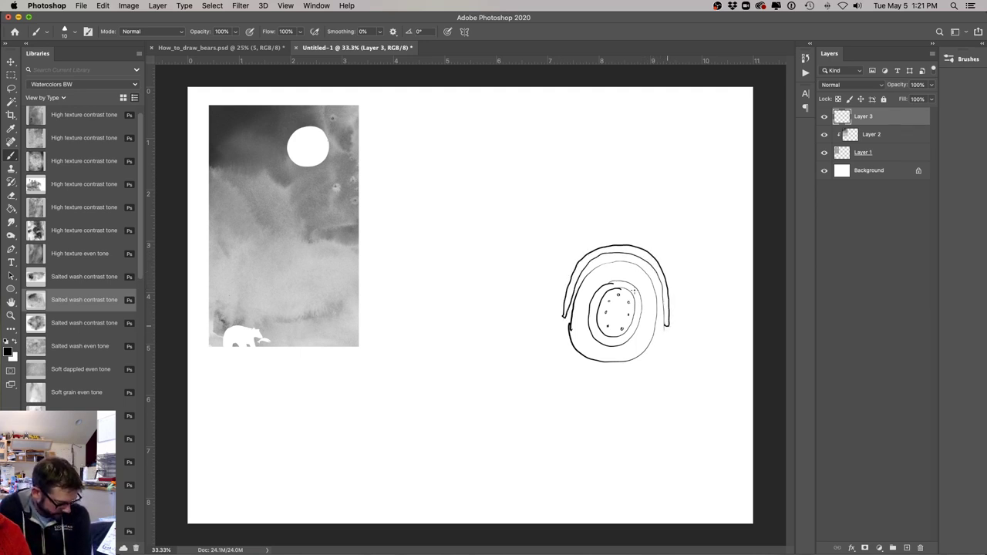
# Scale the wheel drawing to about 75% and move it about 1 in left and 2.1 in down.
pyautogui.hotkey('ctrl', 't')
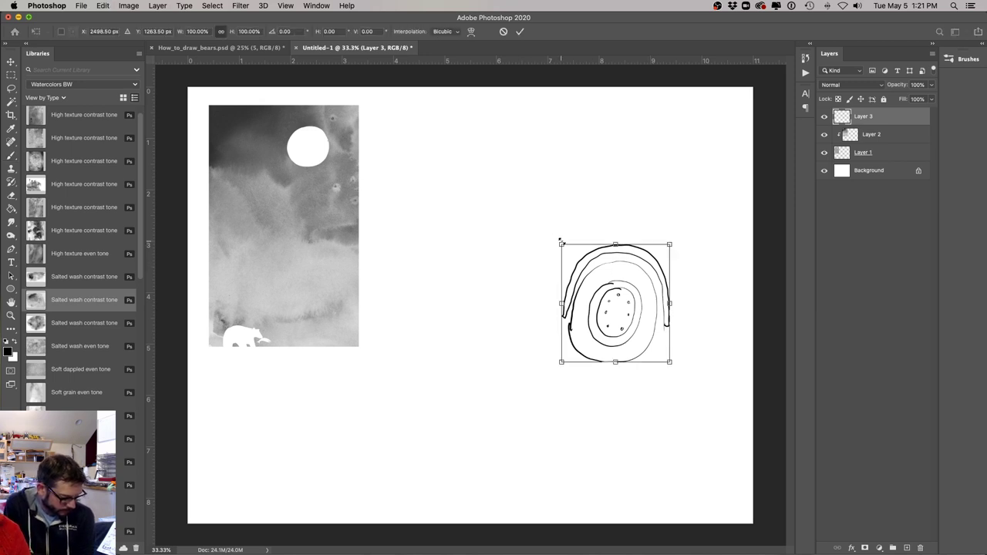
pyautogui.moveTo(558, 242); pyautogui.dragTo(599, 268)
pyautogui.moveTo(612, 328)
pyautogui.mouseDown()
pyautogui.moveTo(601, 377)
pyautogui.moveTo(562, 431)
pyautogui.mouseUp()
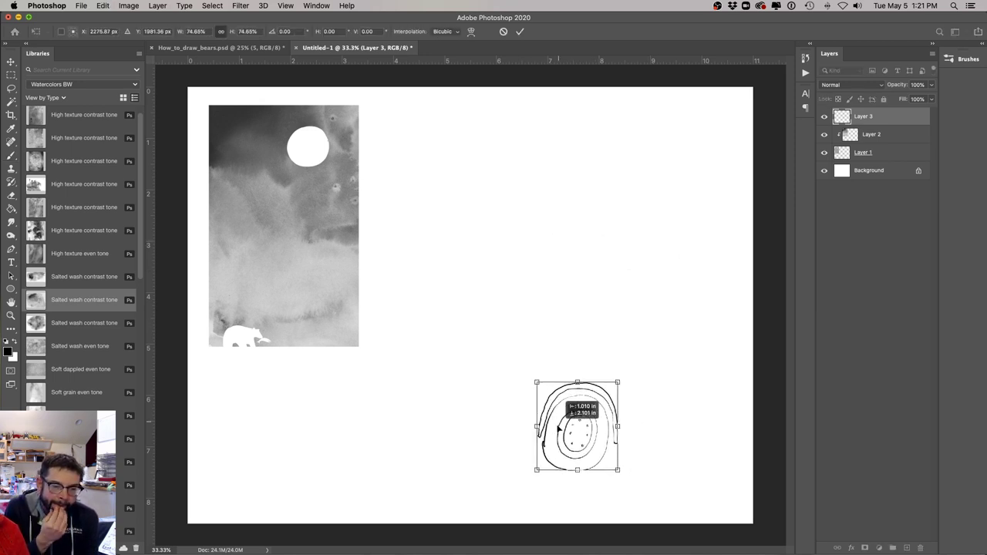
pyautogui.press('Return')
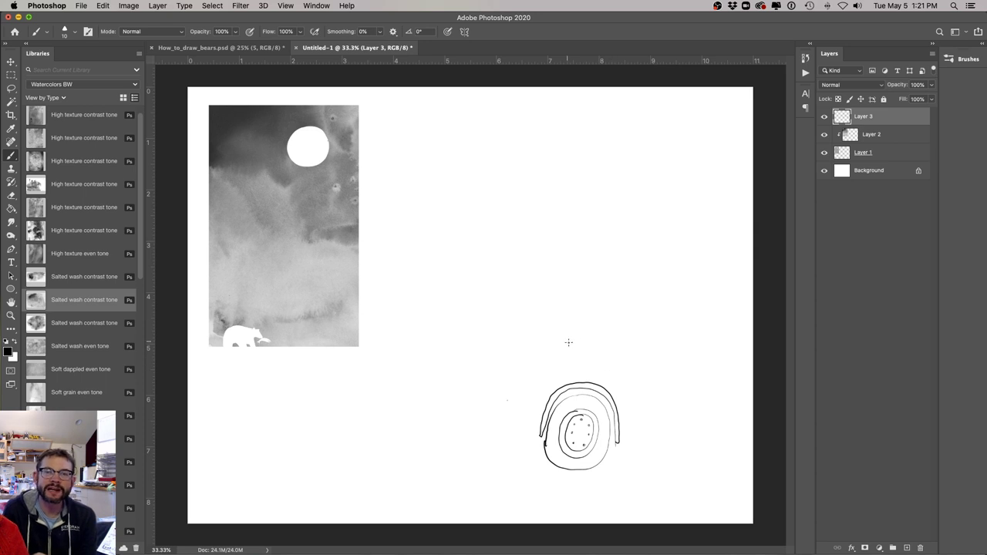
pyautogui.moveTo(621, 441); pyautogui.dragTo(669, 439)
pyautogui.press('super+z')
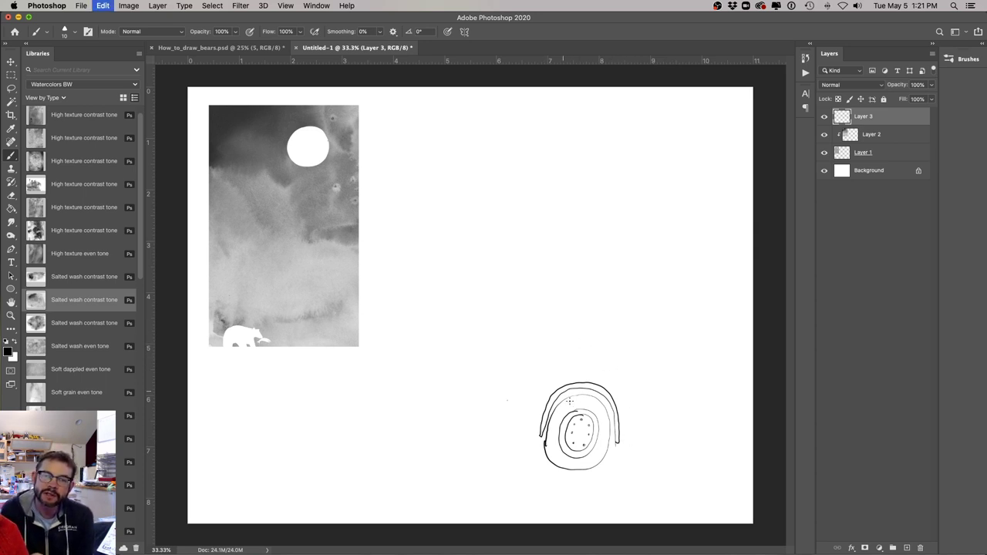
# Lasso the fender arch around the wheel and delete it from Layer 3.
pyautogui.press('l')
pyautogui.moveTo(564, 375)
pyautogui.mouseDown()
pyautogui.moveTo(634, 407)
pyautogui.moveTo(615, 449)
pyautogui.moveTo(611, 412)
pyautogui.moveTo(584, 389)
pyautogui.moveTo(558, 405)
pyautogui.moveTo(539, 442)
pyautogui.moveTo(559, 370)
pyautogui.moveTo(567, 394)
pyautogui.mouseUp()
pyautogui.press('BackSpace')
pyautogui.press('BackSpace')
# Brush curved tread lines on the wheel's right side and draw the second front wheel with a bumper above it.
pyautogui.press('b')
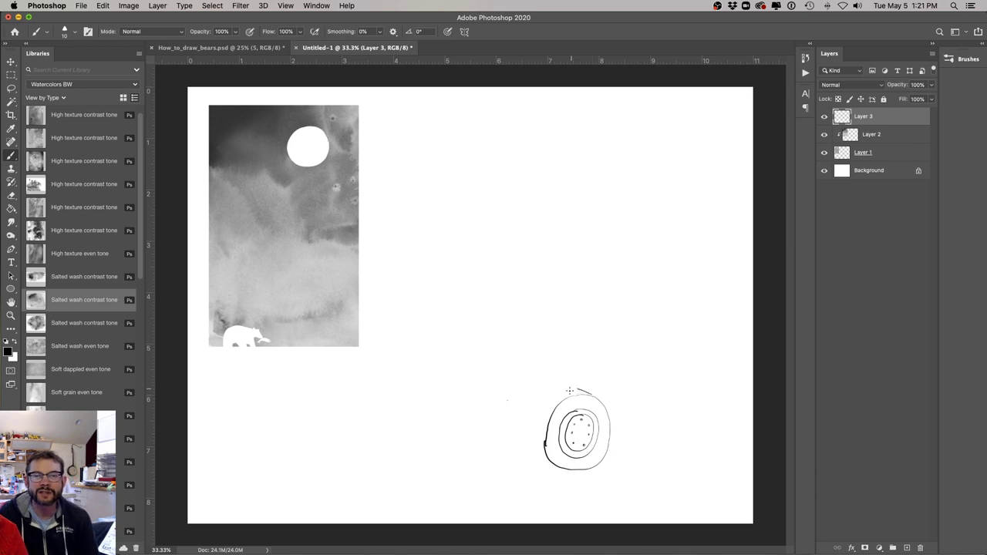
pyautogui.moveTo(584, 394)
pyautogui.mouseDown()
pyautogui.moveTo(619, 413)
pyautogui.moveTo(611, 460)
pyautogui.moveTo(584, 466)
pyautogui.mouseUp()
pyautogui.moveTo(594, 411)
pyautogui.mouseDown()
pyautogui.moveTo(608, 458)
pyautogui.moveTo(604, 413)
pyautogui.moveTo(618, 446)
pyautogui.moveTo(592, 468)
pyautogui.mouseUp()
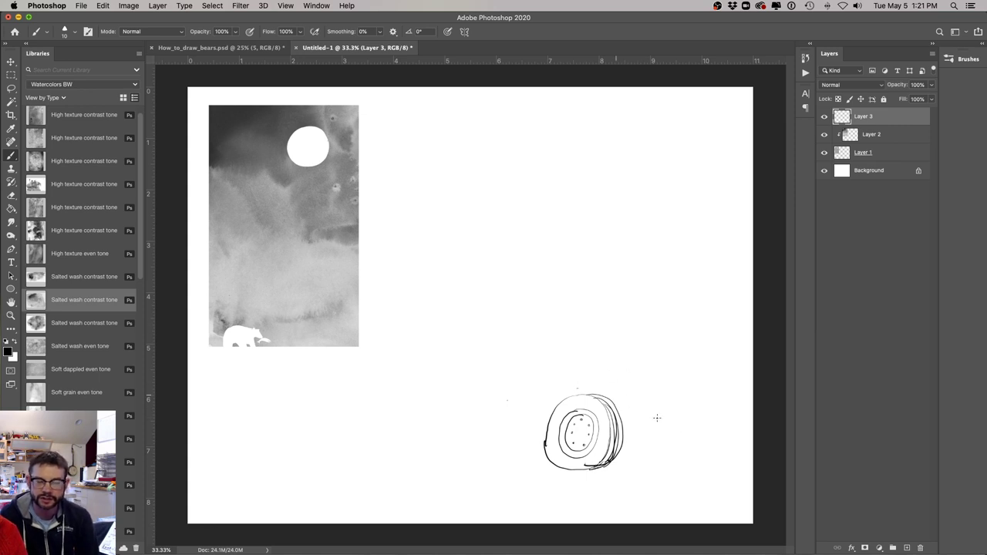
pyautogui.moveTo(676, 420)
pyautogui.mouseDown()
pyautogui.moveTo(623, 420)
pyautogui.moveTo(692, 417)
pyautogui.moveTo(674, 430)
pyautogui.moveTo(640, 431)
pyautogui.moveTo(626, 421)
pyautogui.moveTo(690, 447)
pyautogui.moveTo(642, 464)
pyautogui.moveTo(629, 432)
pyautogui.moveTo(640, 456)
pyautogui.moveTo(671, 429)
pyautogui.moveTo(678, 456)
pyautogui.moveTo(667, 460)
pyautogui.mouseUp()
pyautogui.moveTo(629, 432); pyautogui.dragTo(673, 466)
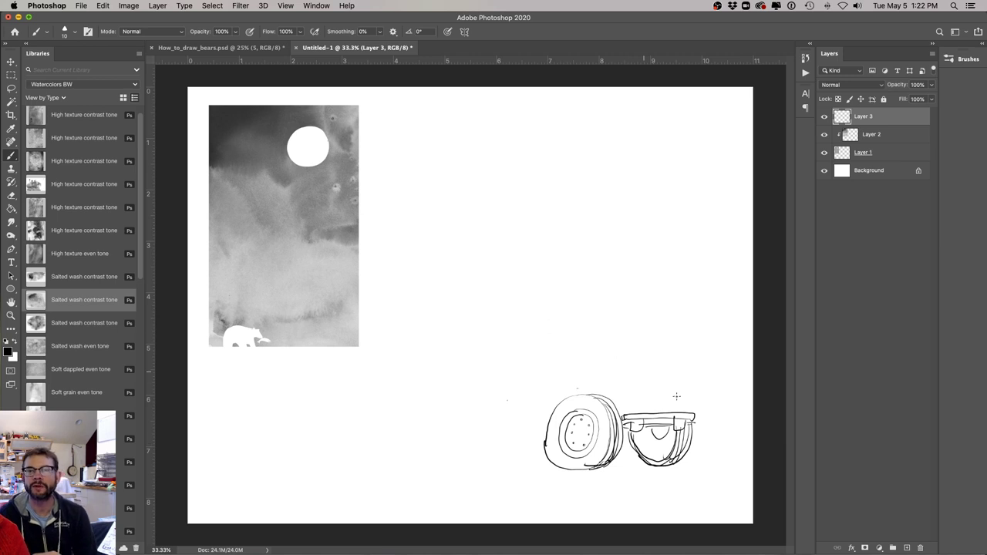
# Draw the truck's radiator grille above the bumper, then the hood and the cab outline behind it.
pyautogui.moveTo(691, 409)
pyautogui.mouseDown()
pyautogui.moveTo(683, 370)
pyautogui.moveTo(625, 371)
pyautogui.moveTo(630, 409)
pyautogui.moveTo(635, 371)
pyautogui.moveTo(676, 372)
pyautogui.moveTo(688, 414)
pyautogui.mouseUp()
pyautogui.moveTo(668, 371)
pyautogui.mouseDown()
pyautogui.moveTo(669, 395)
pyautogui.moveTo(645, 395)
pyautogui.moveTo(644, 371)
pyautogui.moveTo(663, 388)
pyautogui.moveTo(649, 396)
pyautogui.mouseUp()
pyautogui.moveTo(689, 370)
pyautogui.mouseDown()
pyautogui.moveTo(642, 360)
pyautogui.moveTo(627, 371)
pyautogui.moveTo(652, 353)
pyautogui.moveTo(616, 348)
pyautogui.moveTo(614, 308)
pyautogui.moveTo(529, 299)
pyautogui.moveTo(614, 305)
pyautogui.mouseUp()
pyautogui.moveTo(524, 297); pyautogui.dragTo(517, 355)
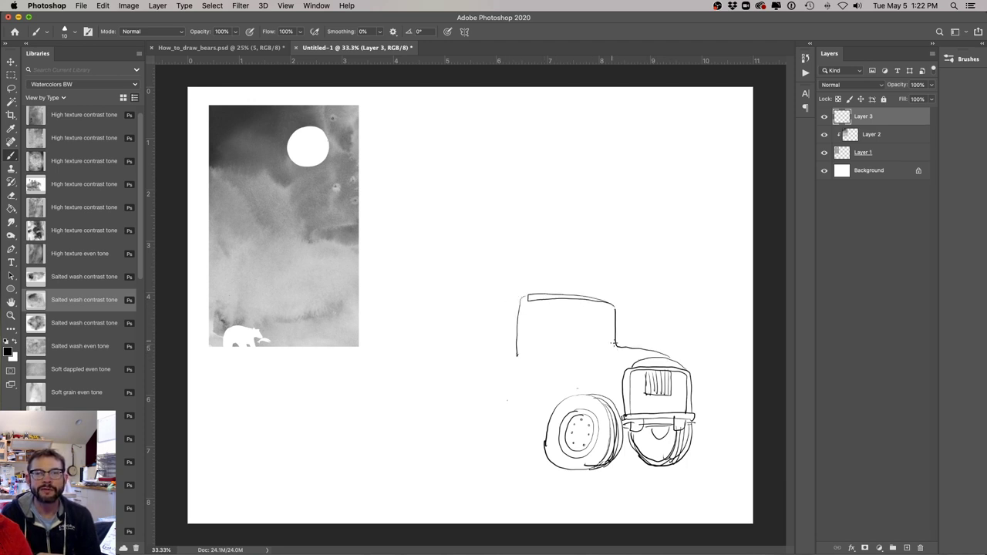
# Draw two windows and a sill line on the cab, and a short frame rail behind the large wheel.
pyautogui.moveTo(610, 312)
pyautogui.mouseDown()
pyautogui.moveTo(586, 318)
pyautogui.moveTo(586, 342)
pyautogui.moveTo(614, 342)
pyautogui.moveTo(576, 336)
pyautogui.moveTo(582, 344)
pyautogui.moveTo(582, 312)
pyautogui.moveTo(527, 312)
pyautogui.moveTo(525, 328)
pyautogui.moveTo(529, 346)
pyautogui.moveTo(572, 343)
pyautogui.moveTo(548, 314)
pyautogui.moveTo(619, 351)
pyautogui.moveTo(520, 352)
pyautogui.moveTo(622, 355)
pyautogui.mouseUp()
pyautogui.moveTo(545, 437)
pyautogui.mouseDown()
pyautogui.moveTo(516, 432)
pyautogui.moveTo(530, 424)
pyautogui.moveTo(518, 422)
pyautogui.moveTo(373, 429)
pyautogui.mouseUp()
pyautogui.hotkey('ctrl', 'z')
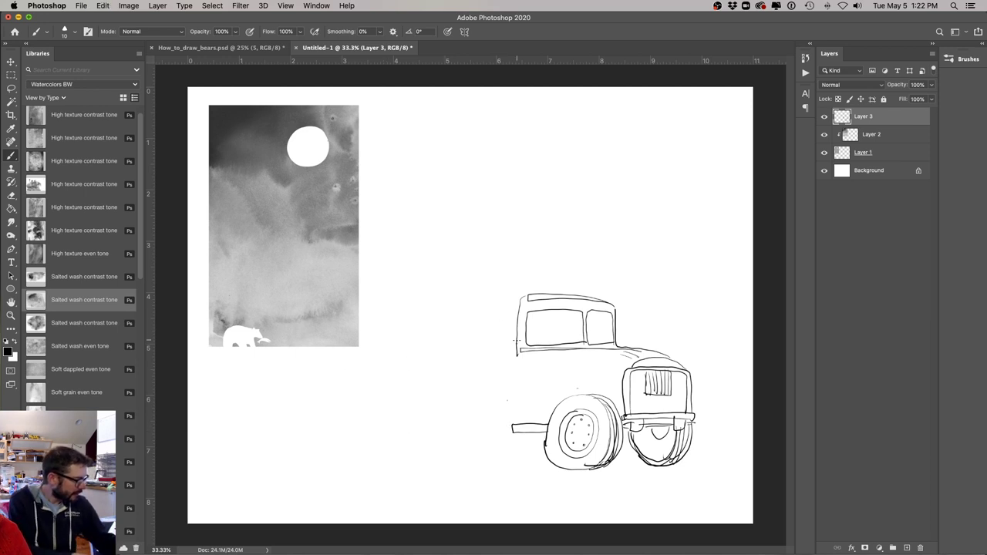
# Draw a lattice crane boom about 2.9 in tall, leaning up and left from the cab roof.
pyautogui.moveTo(547, 294)
pyautogui.mouseDown()
pyautogui.moveTo(476, 147)
pyautogui.moveTo(546, 294)
pyautogui.mouseUp()
pyautogui.moveTo(474, 146)
pyautogui.mouseDown()
pyautogui.moveTo(525, 298)
pyautogui.moveTo(472, 147)
pyautogui.moveTo(501, 199)
pyautogui.moveTo(499, 227)
pyautogui.moveTo(518, 266)
pyautogui.moveTo(537, 272)
pyautogui.moveTo(520, 283)
pyautogui.moveTo(536, 293)
pyautogui.mouseUp()
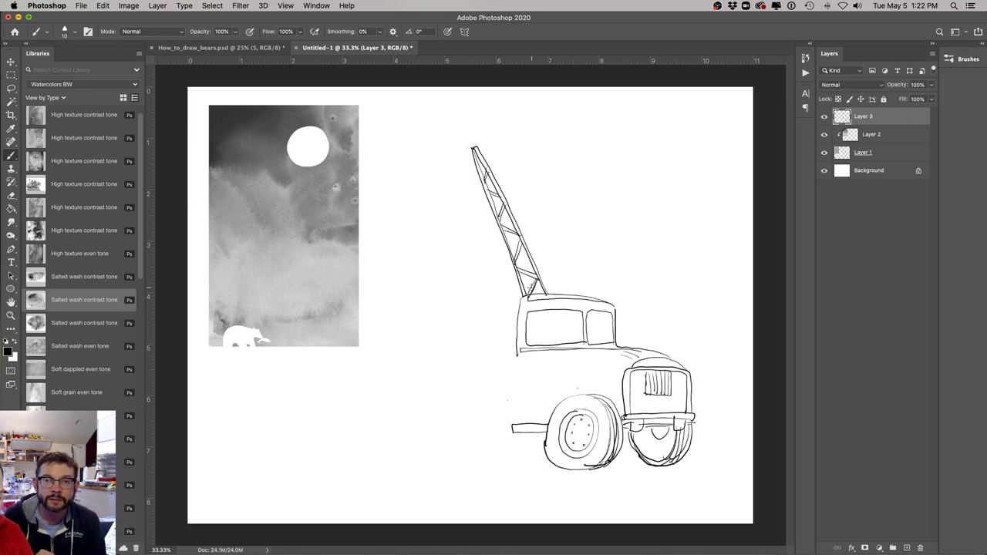
pyautogui.moveTo(521, 251)
pyautogui.mouseDown()
pyautogui.moveTo(527, 270)
pyautogui.moveTo(521, 241)
pyautogui.moveTo(506, 242)
pyautogui.mouseUp()
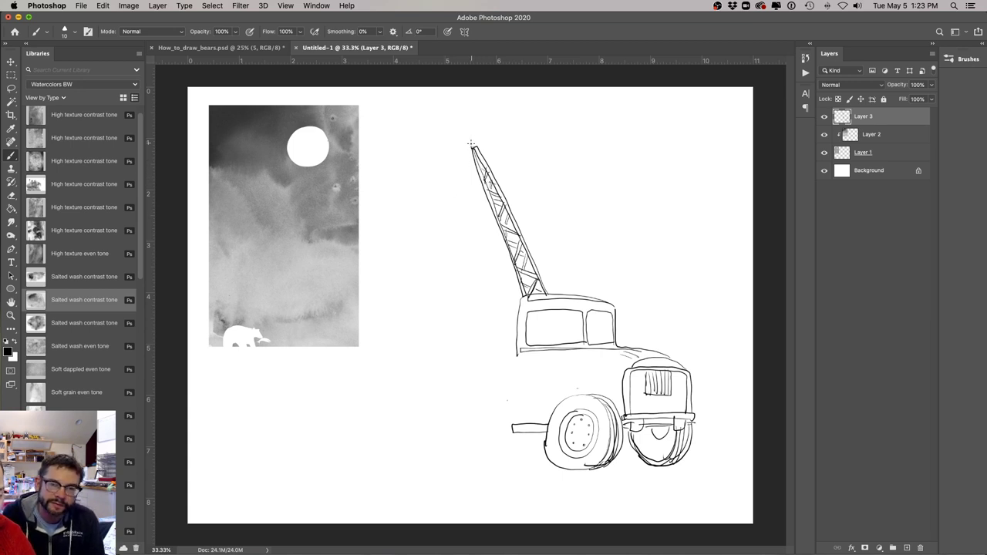
# Draw a pulley head at the boom tip and a large teardrop-shaped net hanging below it, with fish near its top.
pyautogui.moveTo(472, 144)
pyautogui.mouseDown()
pyautogui.moveTo(451, 158)
pyautogui.moveTo(475, 153)
pyautogui.moveTo(464, 315)
pyautogui.mouseUp()
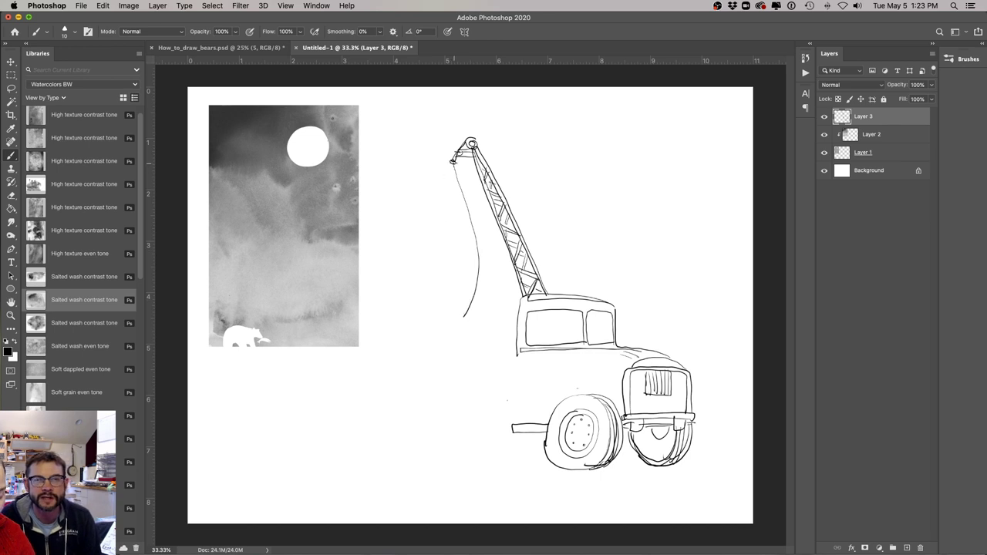
pyautogui.press('super+z')
pyautogui.moveTo(454, 160); pyautogui.dragTo(501, 333)
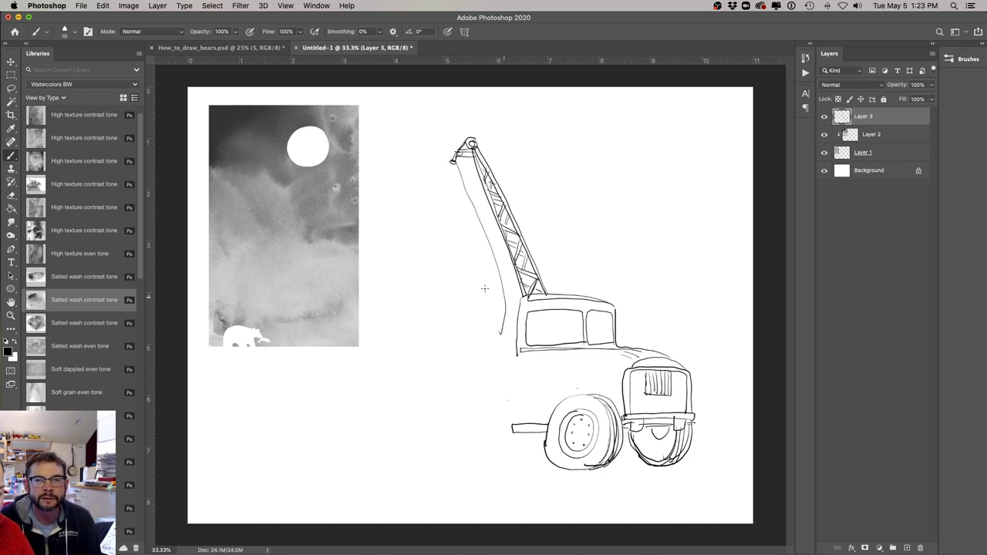
pyautogui.moveTo(452, 163)
pyautogui.mouseDown()
pyautogui.moveTo(415, 256)
pyautogui.moveTo(427, 320)
pyautogui.moveTo(476, 342)
pyautogui.moveTo(470, 237)
pyautogui.moveTo(446, 201)
pyautogui.moveTo(444, 166)
pyautogui.mouseUp()
pyautogui.moveTo(442, 209)
pyautogui.mouseDown()
pyautogui.moveTo(427, 239)
pyautogui.moveTo(479, 217)
pyautogui.mouseUp()
pyautogui.moveTo(461, 225)
pyautogui.mouseDown()
pyautogui.moveTo(450, 208)
pyautogui.moveTo(446, 219)
pyautogui.moveTo(474, 199)
pyautogui.moveTo(468, 218)
pyautogui.mouseUp()
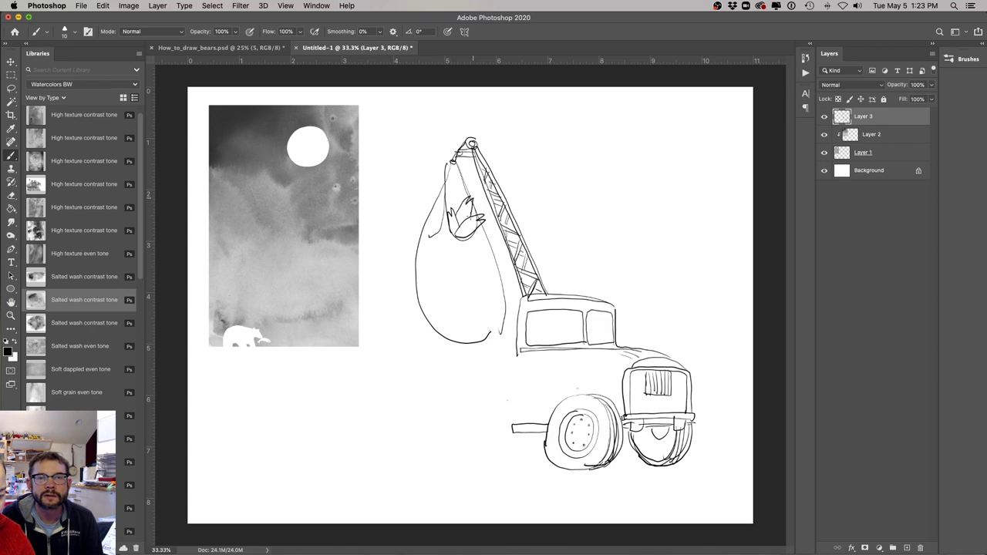
# Add eye and gill details to the fish in the net and draw two more fish tails, one poking past its left edge.
pyautogui.keyDown('super'); pyautogui.click(425, 250); pyautogui.keyUp('super')
pyautogui.moveTo(448, 293); pyautogui.dragTo(485, 325)
pyautogui.press('super+r')
pyautogui.press('l')
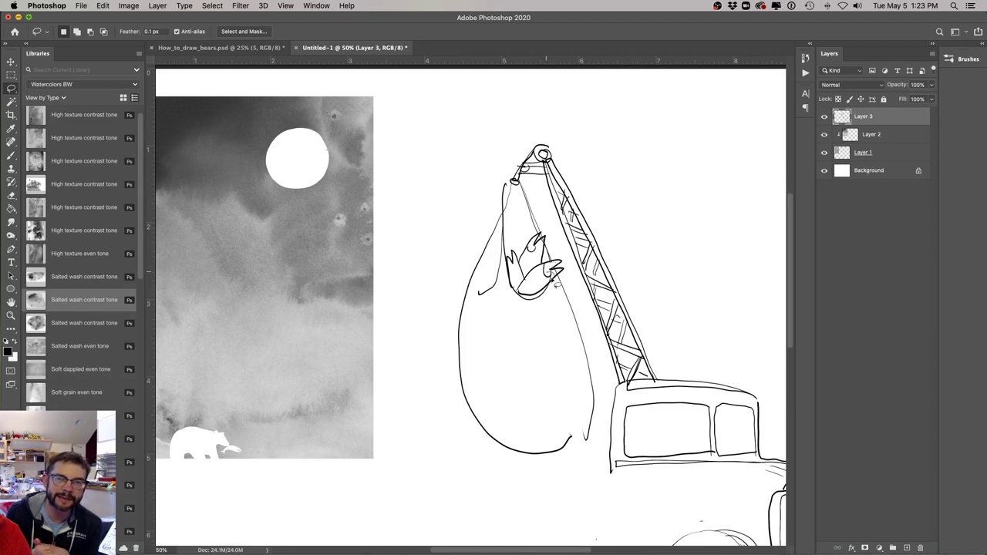
pyautogui.press('b')
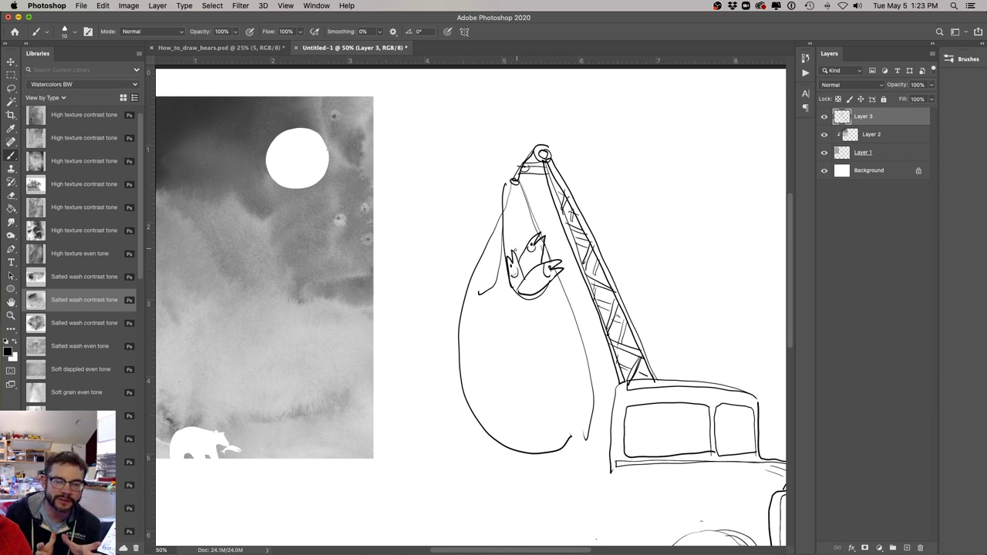
pyautogui.moveTo(508, 249)
pyautogui.mouseDown()
pyautogui.moveTo(516, 227)
pyautogui.moveTo(523, 245)
pyautogui.moveTo(467, 256)
pyautogui.moveTo(476, 268)
pyautogui.mouseUp()
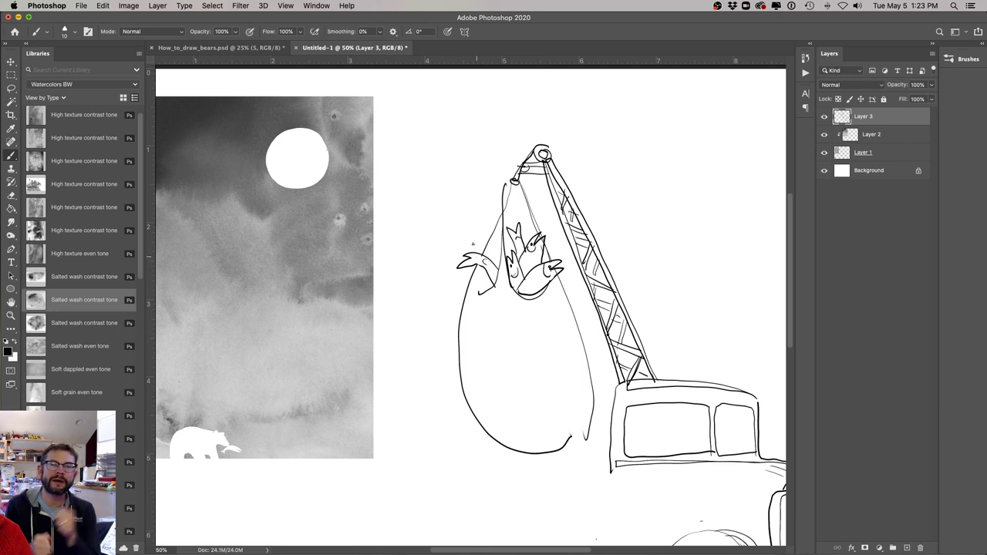
# Draw a hook below the boom's pulley arm with short ropes leading down to the net.
pyautogui.moveTo(520, 185); pyautogui.dragTo(532, 235)
pyautogui.moveTo(510, 182); pyautogui.dragTo(508, 223)
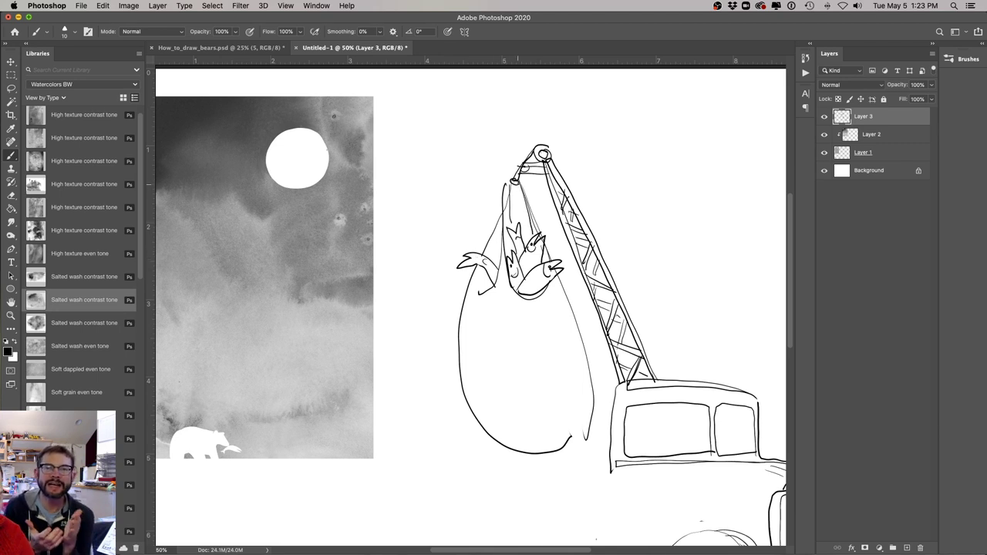
pyautogui.moveTo(514, 182); pyautogui.dragTo(529, 200)
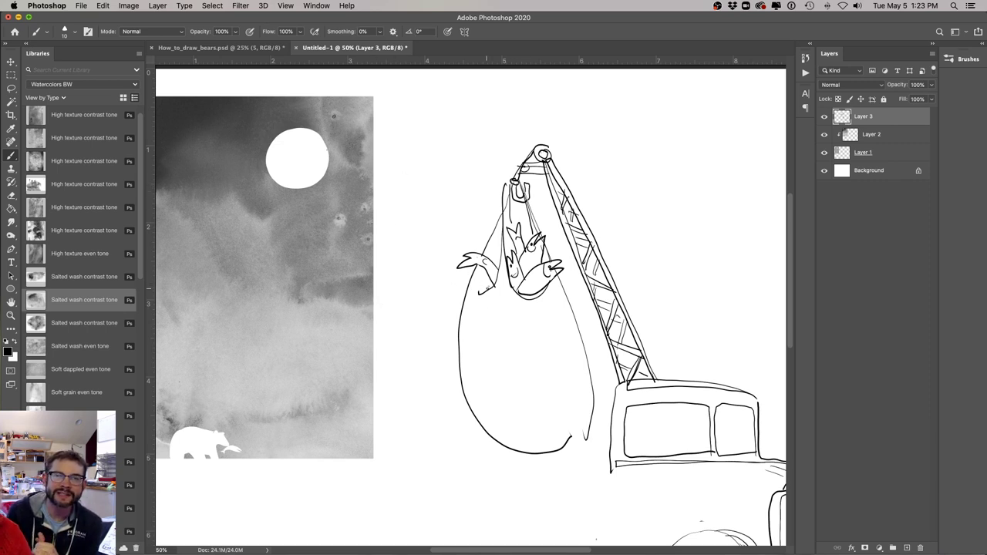
# Draw a fish head below the tail at the net's left edge and clear the net line crossing it.
pyautogui.moveTo(481, 279)
pyautogui.mouseDown()
pyautogui.moveTo(454, 289)
pyautogui.moveTo(481, 296)
pyautogui.mouseUp()
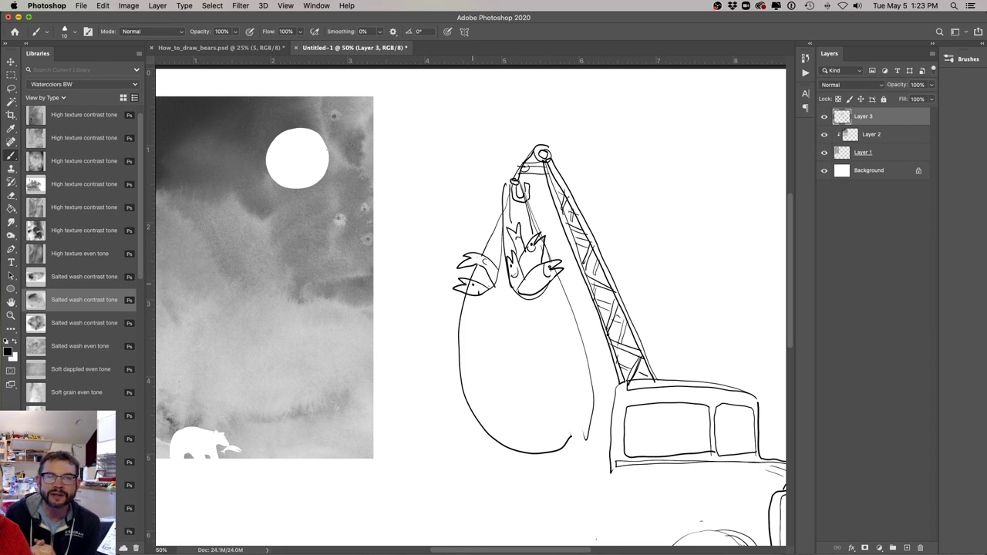
pyautogui.press('l')
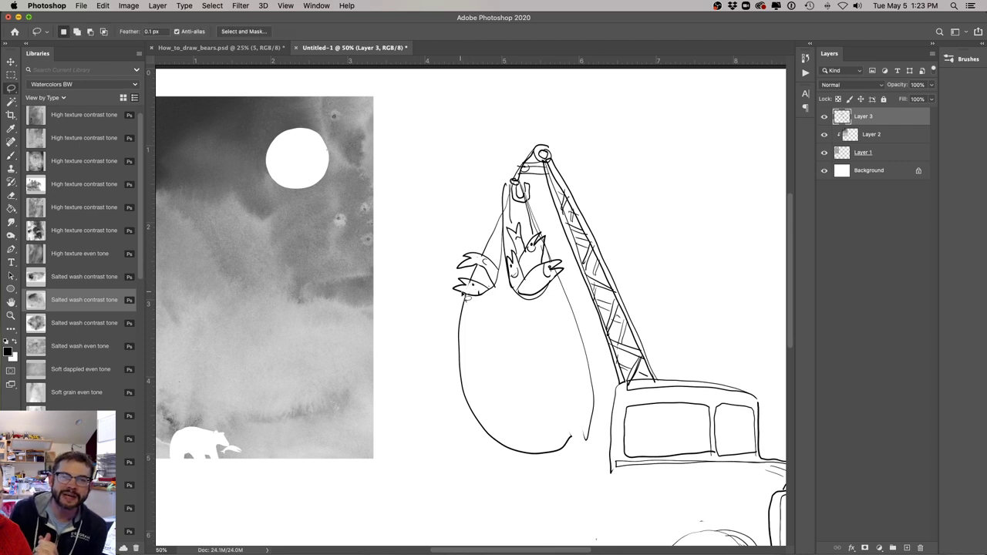
pyautogui.press('b')
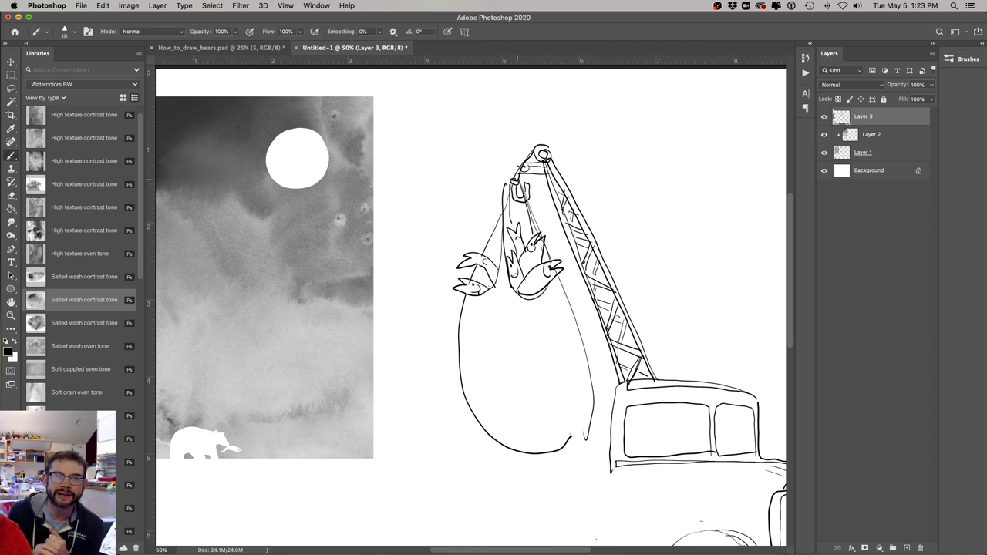
# Move the fish net down below the hook and draw a small rectangular box with ropes connecting the hook to the net.
pyautogui.press('super+minus')
pyautogui.press('l')
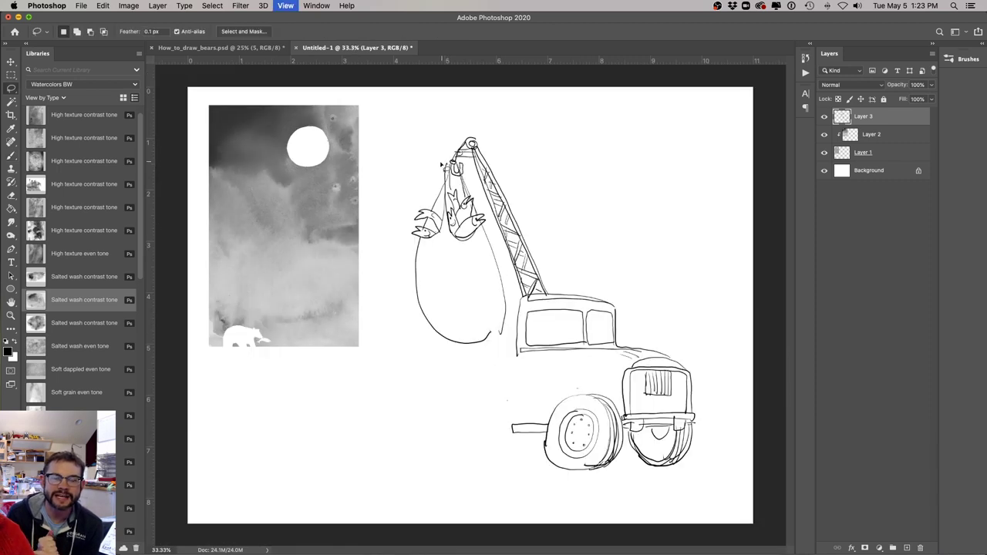
pyautogui.moveTo(454, 164)
pyautogui.mouseDown()
pyautogui.moveTo(508, 267)
pyautogui.moveTo(501, 348)
pyautogui.moveTo(397, 289)
pyautogui.mouseUp()
pyautogui.moveTo(423, 178)
pyautogui.mouseDown()
pyautogui.moveTo(422, 206)
pyautogui.moveTo(466, 197)
pyautogui.moveTo(448, 179)
pyautogui.moveTo(440, 193)
pyautogui.moveTo(464, 225)
pyautogui.moveTo(445, 183)
pyautogui.moveTo(461, 188)
pyautogui.moveTo(447, 183)
pyautogui.moveTo(450, 163)
pyautogui.moveTo(447, 176)
pyautogui.mouseUp()
pyautogui.press('super+d')
pyautogui.press('b')
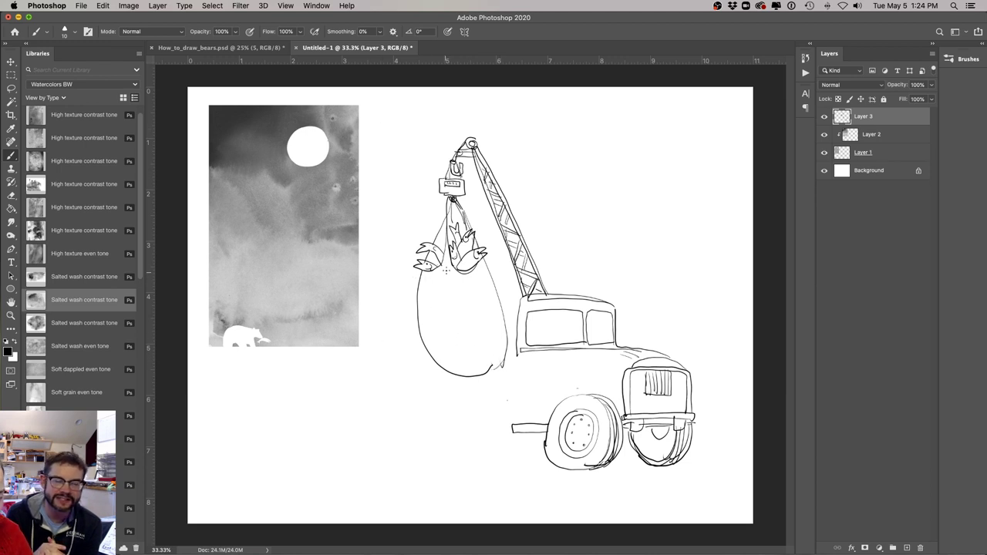
pyautogui.moveTo(451, 201); pyautogui.dragTo(436, 255)
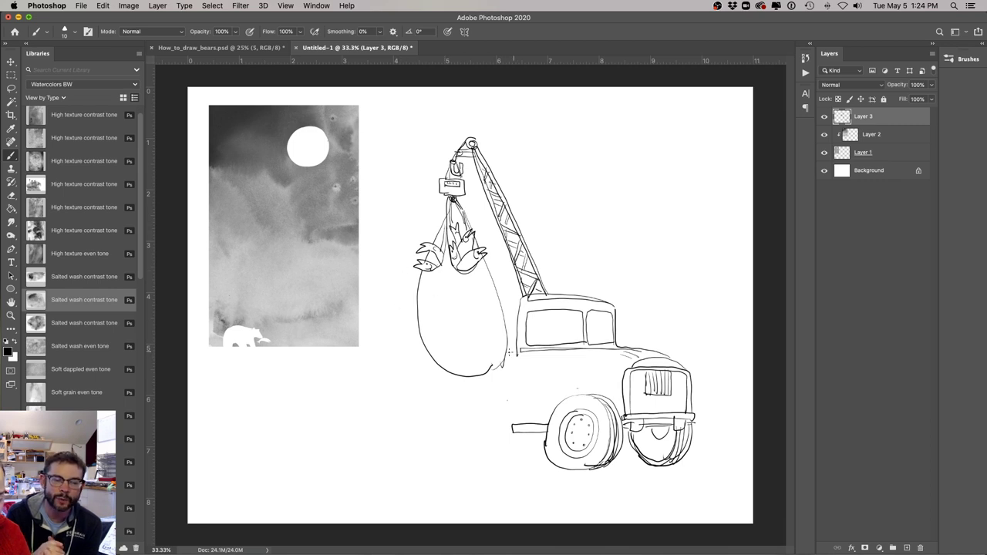
# Draw the cab's door panel and running board, the truck bed behind it, and both rear wheels joined by a chassis line.
pyautogui.moveTo(501, 424); pyautogui.dragTo(509, 436)
pyautogui.moveTo(569, 362)
pyautogui.mouseDown()
pyautogui.moveTo(572, 393)
pyautogui.moveTo(518, 386)
pyautogui.moveTo(519, 422)
pyautogui.moveTo(571, 392)
pyautogui.mouseUp()
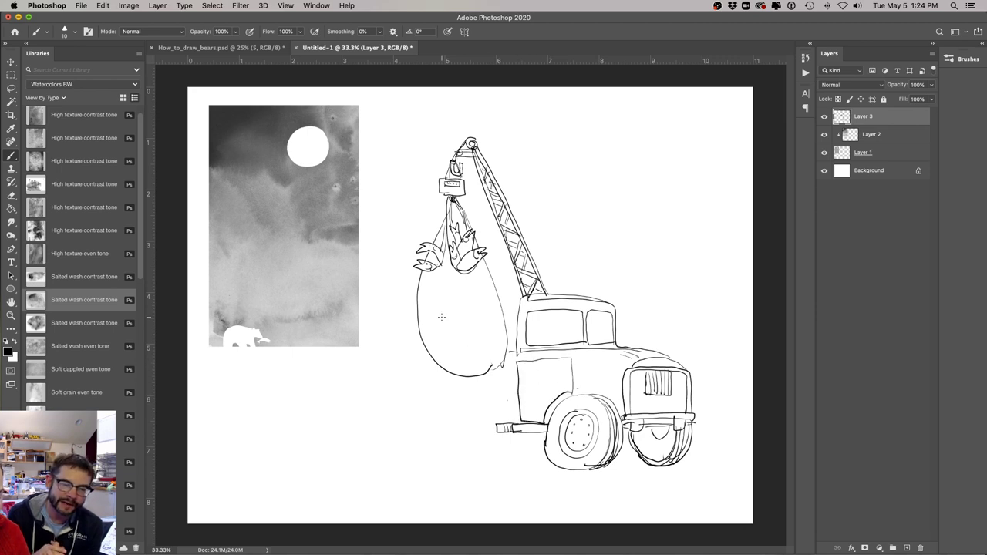
pyautogui.moveTo(426, 357)
pyautogui.mouseDown()
pyautogui.moveTo(362, 365)
pyautogui.moveTo(444, 364)
pyautogui.mouseUp()
pyautogui.moveTo(357, 365)
pyautogui.mouseDown()
pyautogui.moveTo(363, 432)
pyautogui.moveTo(387, 407)
pyautogui.moveTo(434, 413)
pyautogui.moveTo(424, 462)
pyautogui.moveTo(382, 470)
pyautogui.moveTo(380, 421)
pyautogui.moveTo(419, 448)
pyautogui.moveTo(389, 423)
pyautogui.moveTo(408, 441)
pyautogui.mouseUp()
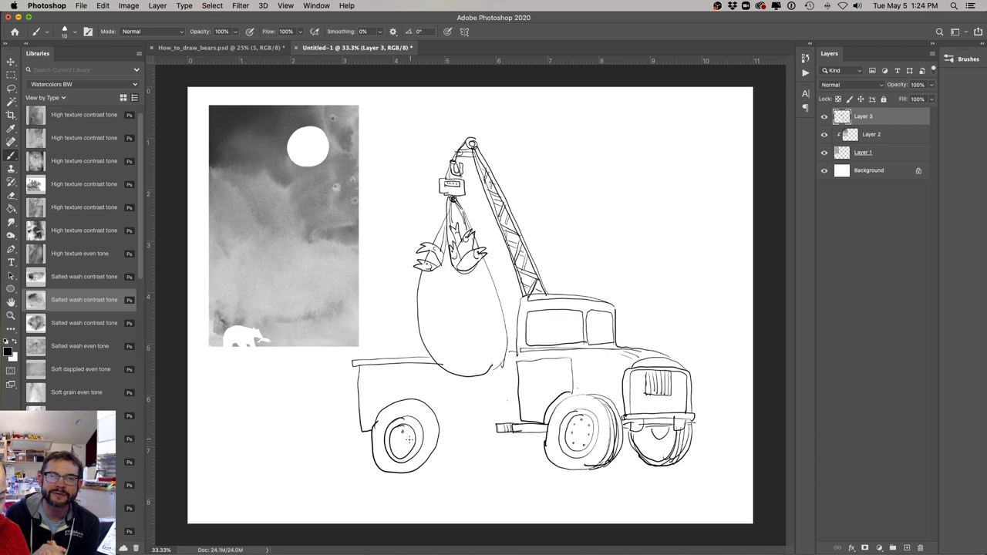
pyautogui.moveTo(489, 423); pyautogui.dragTo(430, 430)
pyautogui.moveTo(489, 434)
pyautogui.mouseDown()
pyautogui.moveTo(442, 455)
pyautogui.moveTo(435, 444)
pyautogui.moveTo(476, 433)
pyautogui.moveTo(468, 459)
pyautogui.moveTo(476, 434)
pyautogui.moveTo(441, 455)
pyautogui.mouseUp()
# Add small highlights inside the net and sketch water streaks and droplets dripping from it over the truck bed.
pyautogui.moveTo(469, 266)
pyautogui.mouseDown()
pyautogui.moveTo(467, 297)
pyautogui.moveTo(435, 324)
pyautogui.mouseUp()
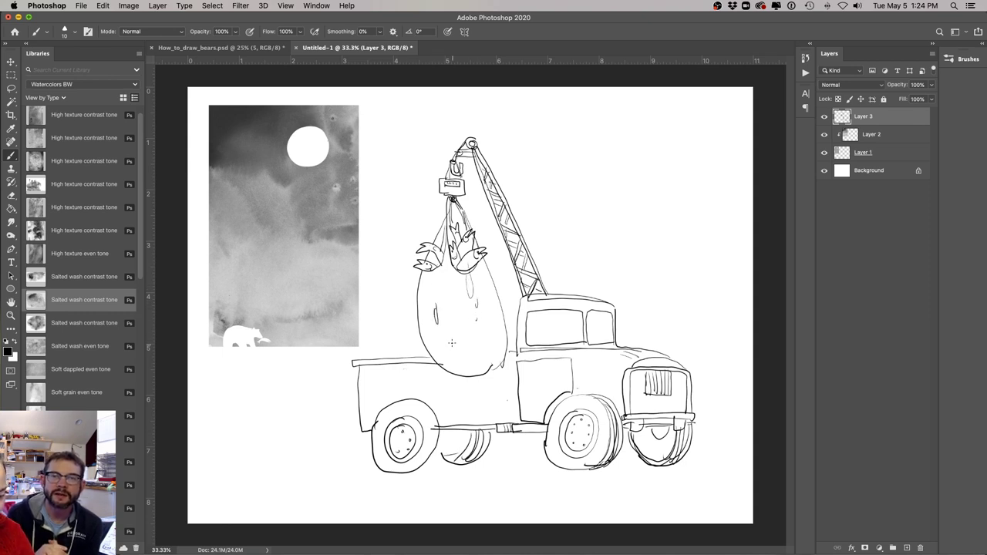
pyautogui.moveTo(505, 354)
pyautogui.mouseDown()
pyautogui.moveTo(466, 414)
pyautogui.moveTo(444, 426)
pyautogui.mouseUp()
pyautogui.moveTo(444, 374); pyautogui.dragTo(409, 406)
pyautogui.moveTo(421, 339); pyautogui.dragTo(411, 360)
pyautogui.moveTo(414, 356); pyautogui.dragTo(404, 372)
pyautogui.moveTo(472, 391); pyautogui.dragTo(441, 463)
pyautogui.moveTo(459, 418); pyautogui.dragTo(436, 464)
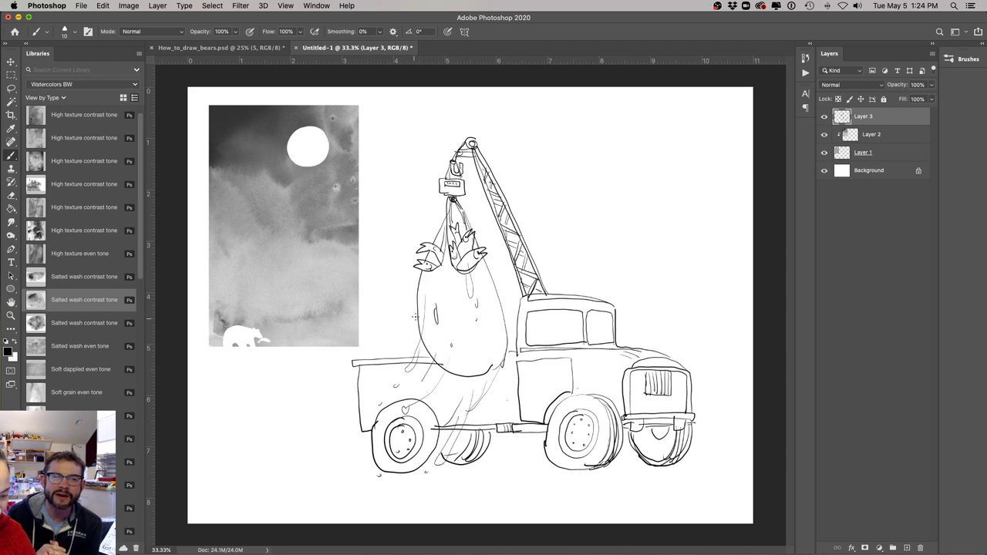
pyautogui.moveTo(414, 318); pyautogui.dragTo(401, 333)
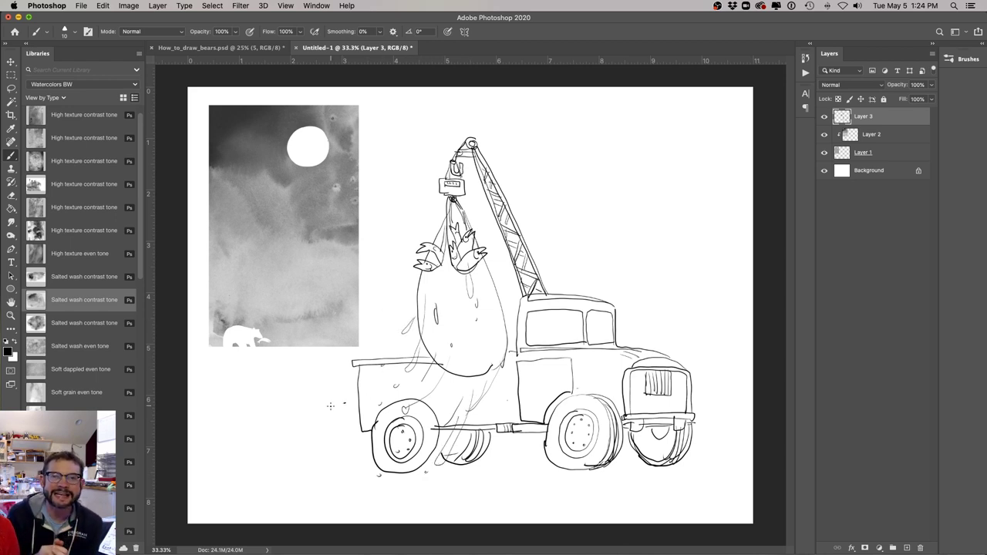
# Draw rough horizontal ground lines beneath the truck's wheels, extending past both ends of the vehicle.
pyautogui.moveTo(479, 473); pyautogui.dragTo(293, 478)
pyautogui.moveTo(357, 473); pyautogui.dragTo(574, 465)
pyautogui.moveTo(464, 467); pyautogui.dragTo(576, 466)
pyautogui.moveTo(588, 467); pyautogui.dragTo(722, 470)
pyautogui.moveTo(540, 472); pyautogui.dragTo(595, 472)
pyautogui.moveTo(489, 467); pyautogui.dragTo(552, 468)
pyautogui.moveTo(375, 471); pyautogui.dragTo(316, 466)
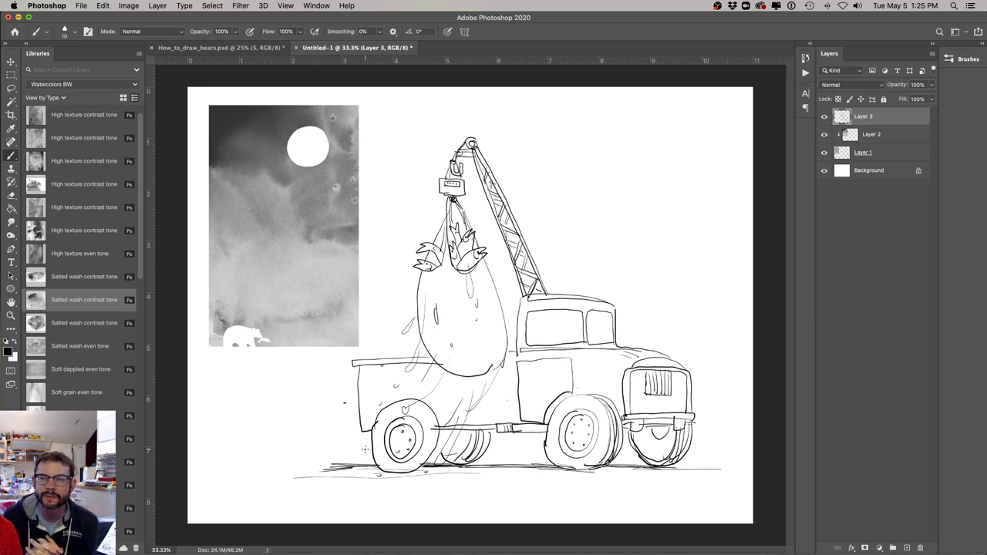
# Draw a driver wearing a cap inside the cab windows and shade the rear window with hatching.
pyautogui.moveTo(526, 333)
pyautogui.mouseDown()
pyautogui.moveTo(569, 335)
pyautogui.moveTo(561, 343)
pyautogui.moveTo(607, 323)
pyautogui.moveTo(590, 318)
pyautogui.moveTo(603, 341)
pyautogui.moveTo(582, 326)
pyautogui.moveTo(597, 344)
pyautogui.moveTo(581, 340)
pyautogui.mouseUp()
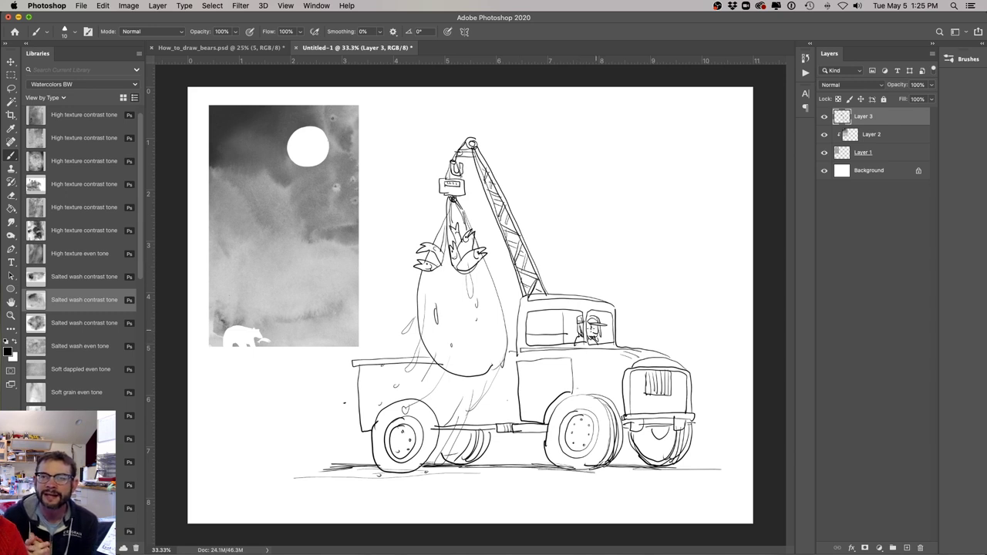
pyautogui.moveTo(588, 328); pyautogui.dragTo(594, 335)
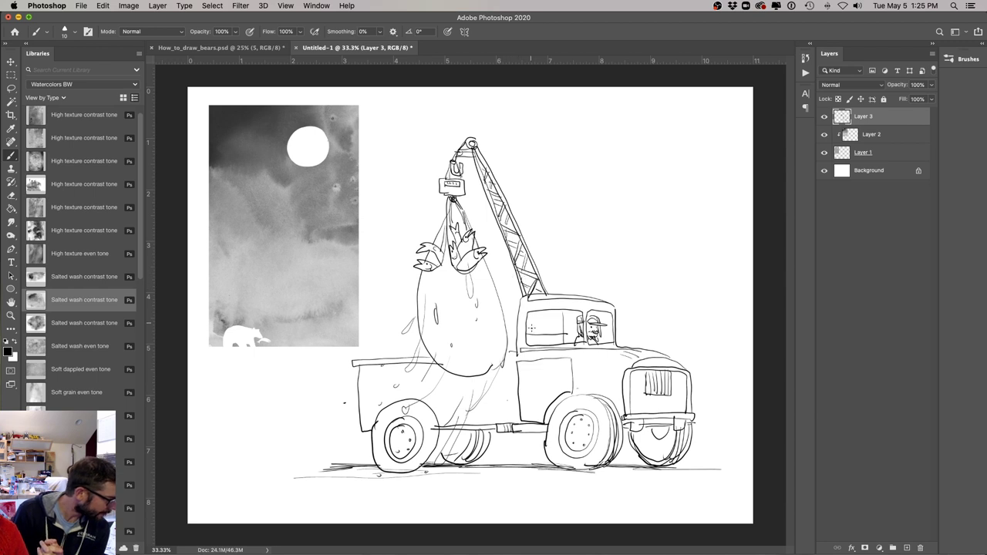
pyautogui.moveTo(569, 306)
pyautogui.mouseDown()
pyautogui.moveTo(567, 344)
pyautogui.moveTo(531, 340)
pyautogui.mouseUp()
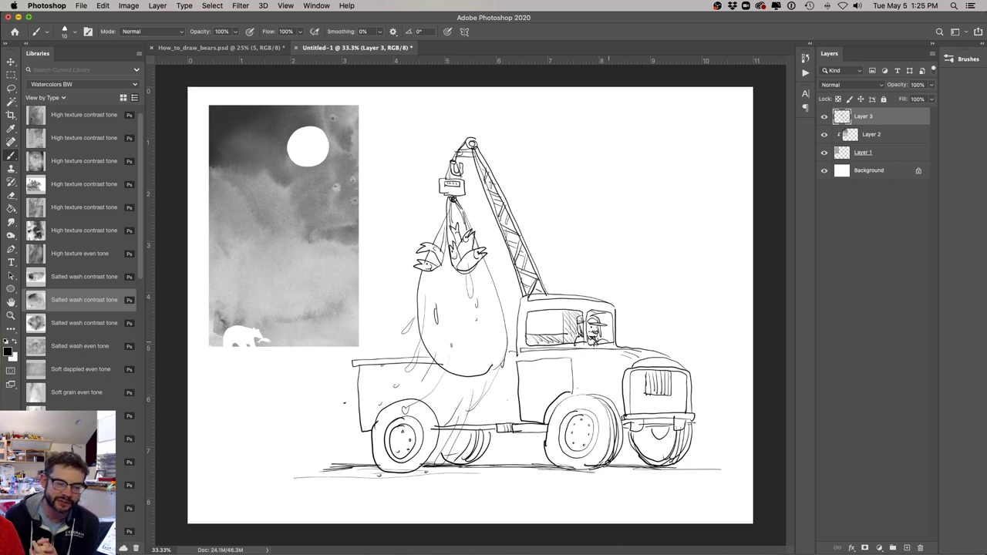
# Draw a long-haired figure standing on the truck bed with arms reaching toward the net.
pyautogui.moveTo(392, 300)
pyautogui.mouseDown()
pyautogui.moveTo(386, 308)
pyautogui.moveTo(398, 302)
pyautogui.moveTo(381, 296)
pyautogui.moveTo(368, 324)
pyautogui.moveTo(416, 296)
pyautogui.moveTo(403, 307)
pyautogui.moveTo(415, 311)
pyautogui.mouseUp()
pyautogui.moveTo(422, 312)
pyautogui.mouseDown()
pyautogui.moveTo(433, 303)
pyautogui.moveTo(389, 343)
pyautogui.moveTo(376, 338)
pyautogui.moveTo(390, 362)
pyautogui.moveTo(367, 350)
pyautogui.moveTo(363, 358)
pyautogui.mouseUp()
pyautogui.moveTo(370, 355); pyautogui.dragTo(380, 360)
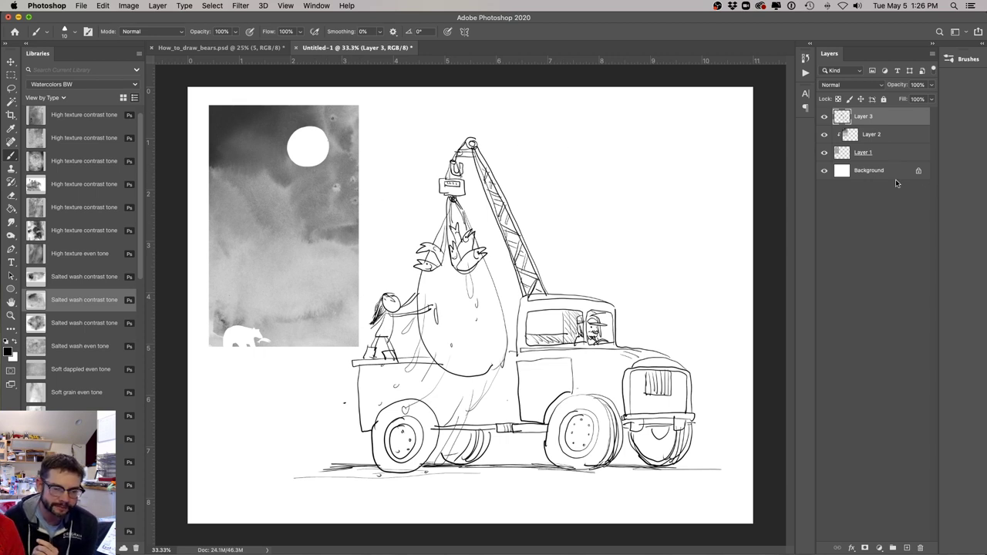
# Hide Layer 3 and Layer 1, and add a new empty layer above them.
pyautogui.click(824, 116)
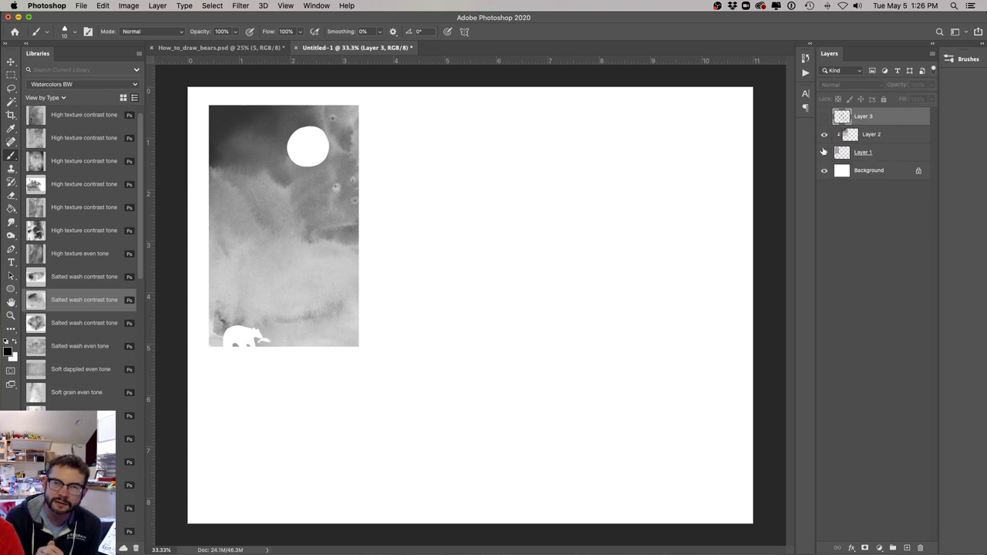
pyautogui.click(824, 152)
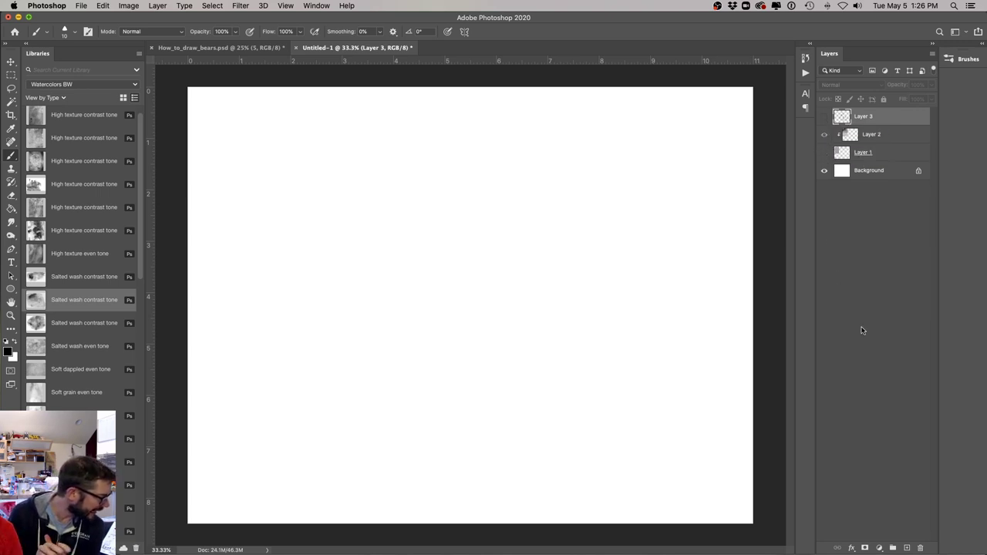
pyautogui.press('super+shift+n')
pyautogui.press('Return')
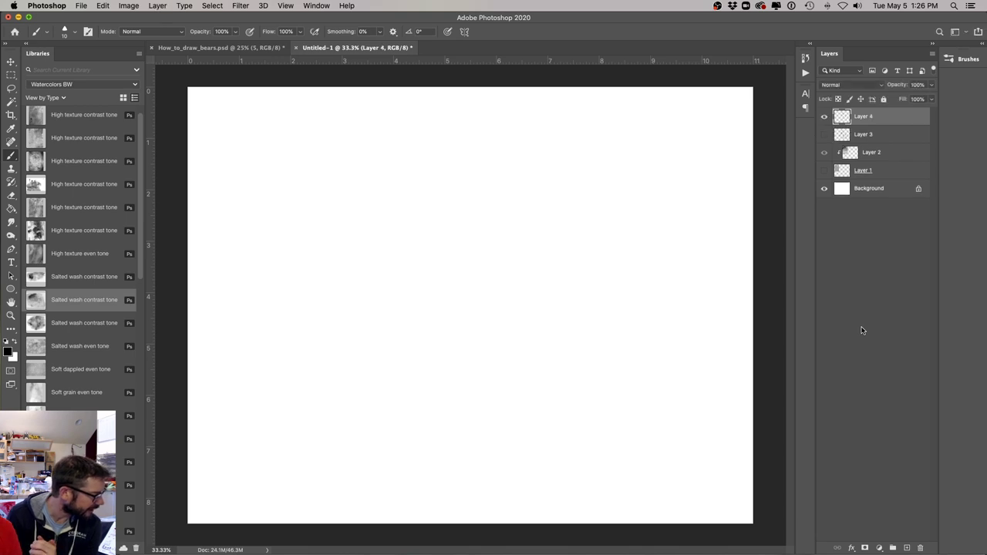
# Lasso a wavy hill band across the canvas's lower half and fill it with olive green 586942.
pyautogui.press('l')
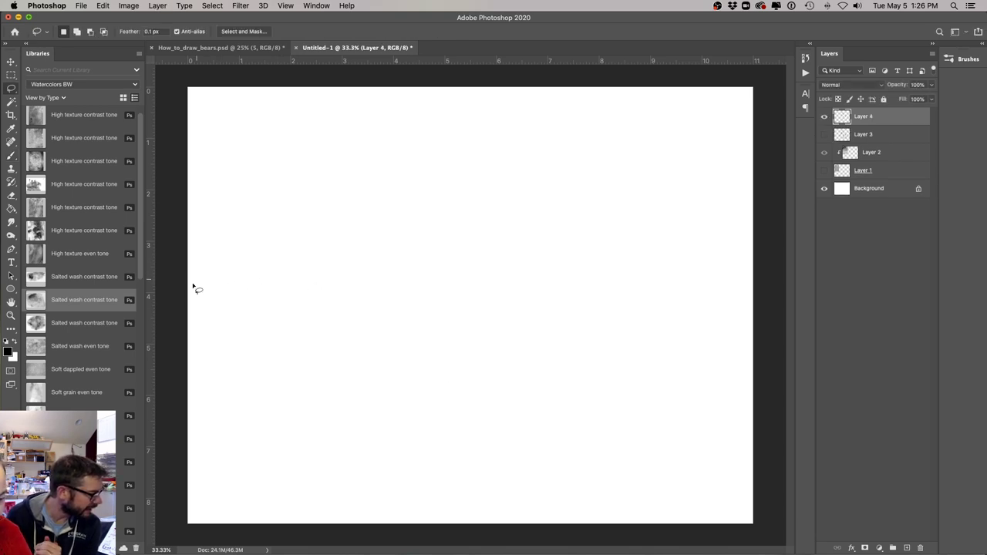
pyautogui.moveTo(192, 313)
pyautogui.mouseDown()
pyautogui.moveTo(371, 308)
pyautogui.moveTo(718, 339)
pyautogui.moveTo(767, 434)
pyautogui.moveTo(185, 441)
pyautogui.mouseUp()
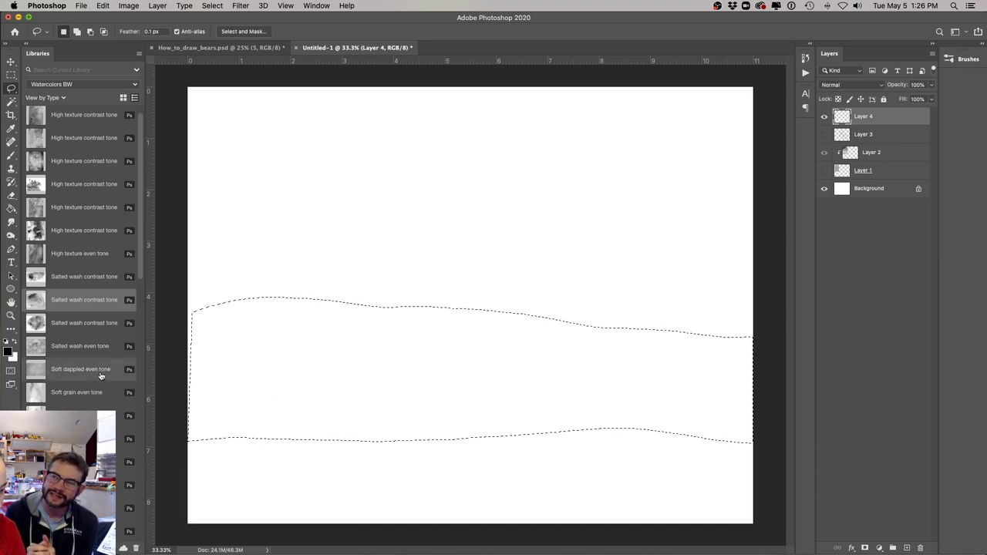
pyautogui.click(8, 352)
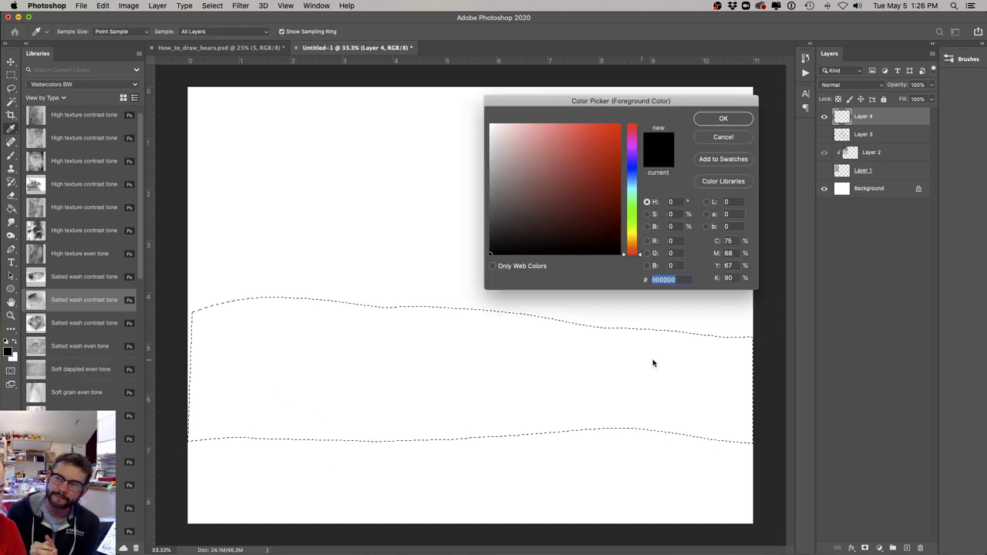
pyautogui.click(632, 224)
pyautogui.click(526, 182)
pyautogui.moveTo(526, 181); pyautogui.dragTo(533, 200)
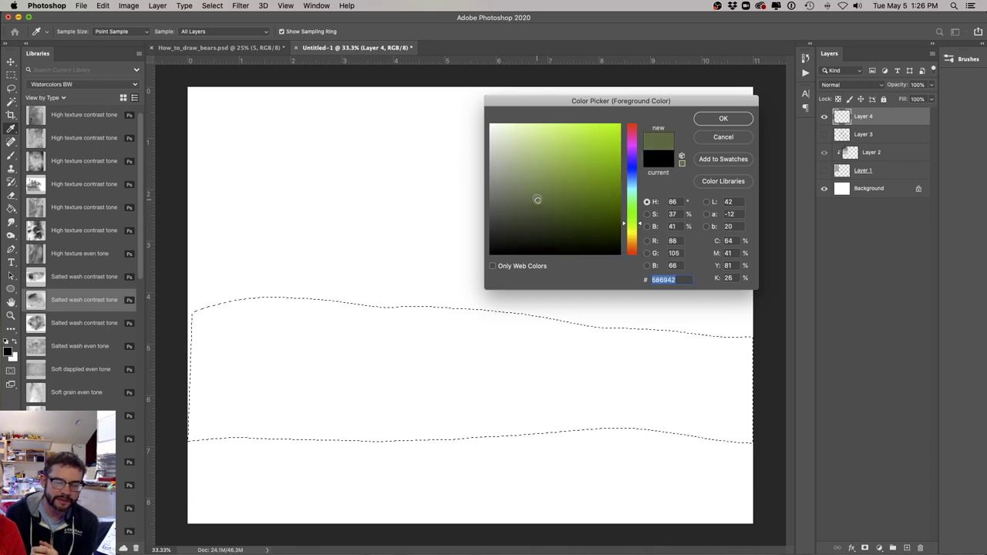
pyautogui.press('Return')
pyautogui.hotkey('alt', 'BackSpace')
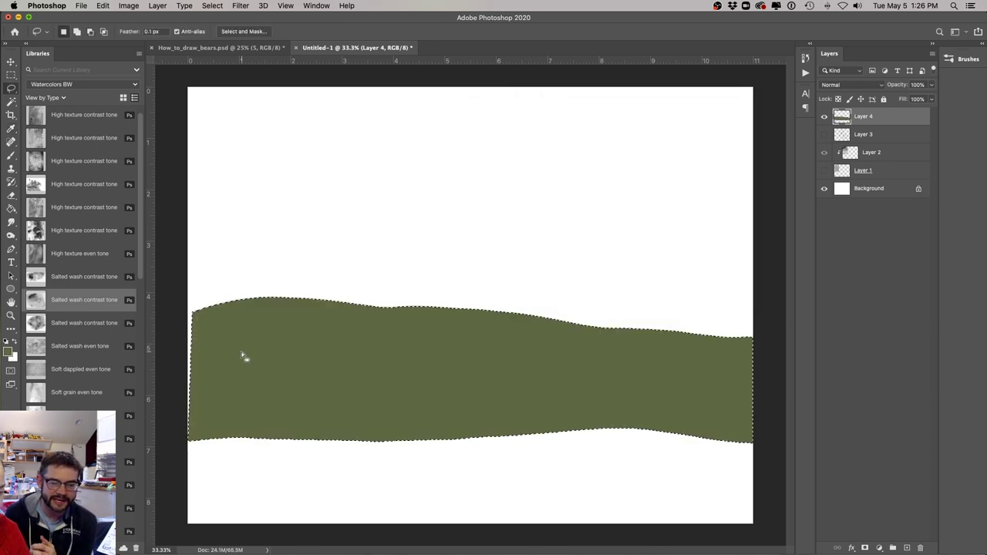
# Fill the thin gap at the hill's left edge with the same green and clear the selection.
pyautogui.hotkey('ctrl', 'd')
pyautogui.moveTo(191, 313)
pyautogui.mouseDown()
pyautogui.moveTo(231, 407)
pyautogui.moveTo(205, 441)
pyautogui.moveTo(176, 429)
pyautogui.mouseUp()
pyautogui.hotkey('alt', 'BackSpace')
pyautogui.hotkey('ctrl', 'd')
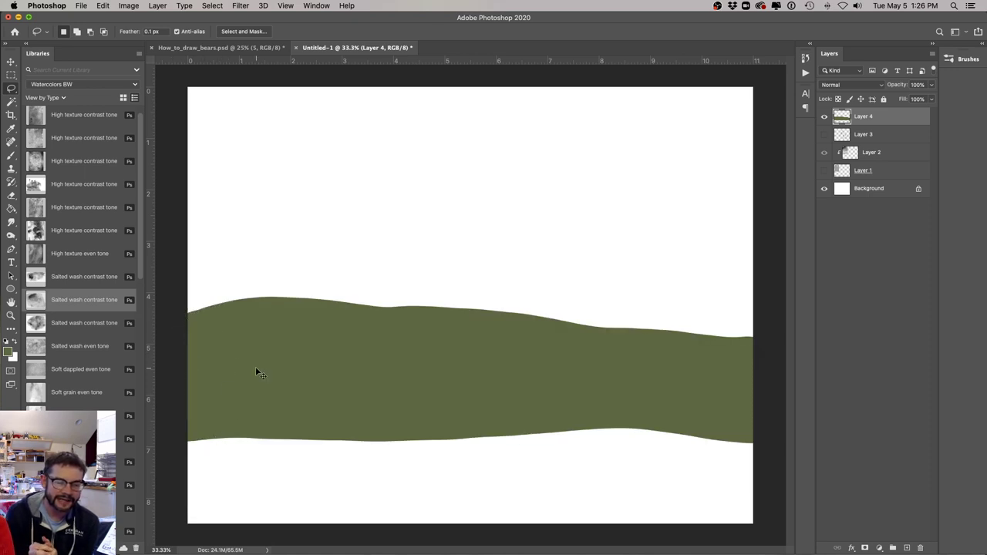
# Create a layer named sky, select a full-width rectangle from the canvas top into the hill, and undo its green fill.
pyautogui.hotkey('ctrl', 'shift', 'n')
pyautogui.write('sky')
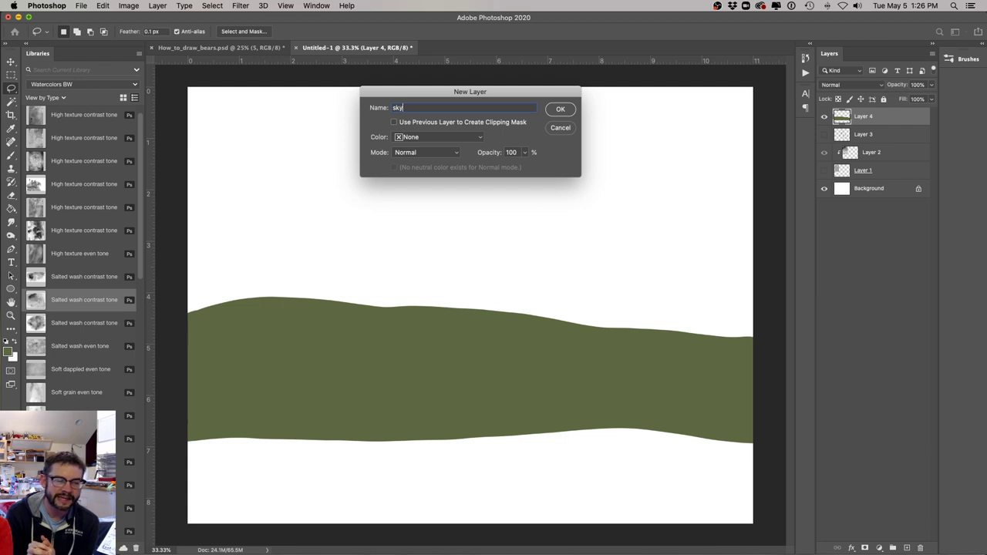
pyautogui.press('Return')
pyautogui.press('m')
pyautogui.moveTo(181, 86); pyautogui.dragTo(771, 356)
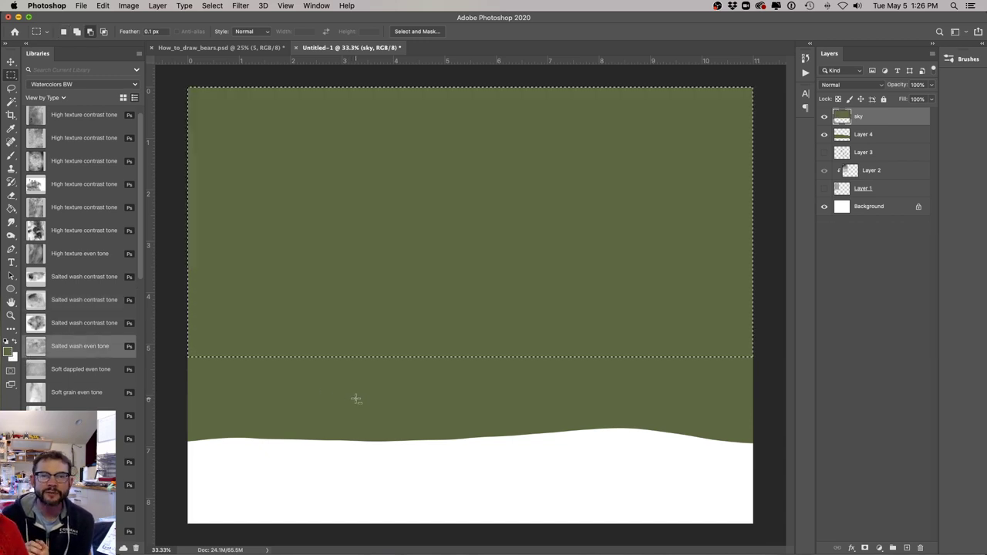
pyautogui.press('super+z')
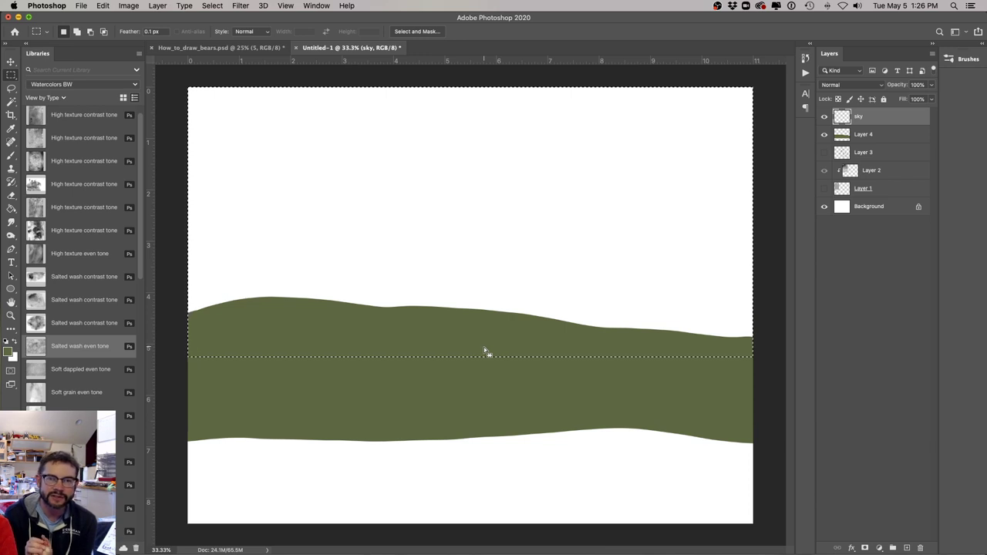
# Fill the rectangular selection on the sky layer with light blue and place that layer beneath the green hill layer.
pyautogui.click(9, 352)
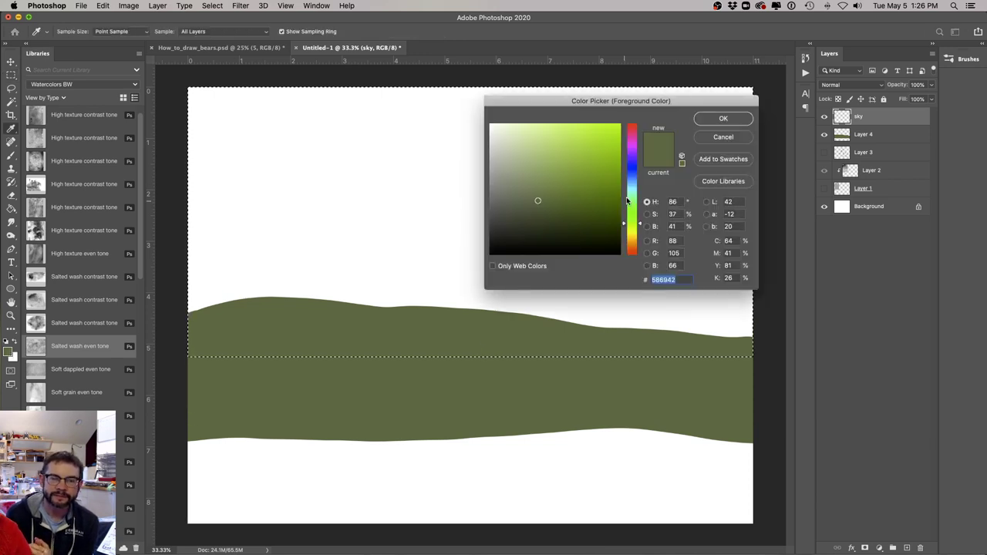
pyautogui.moveTo(625, 203); pyautogui.dragTo(631, 185)
pyautogui.click(548, 142)
pyautogui.press('Return')
pyautogui.hotkey('alt', 'BackSpace')
pyautogui.moveTo(854, 123); pyautogui.dragTo(856, 147)
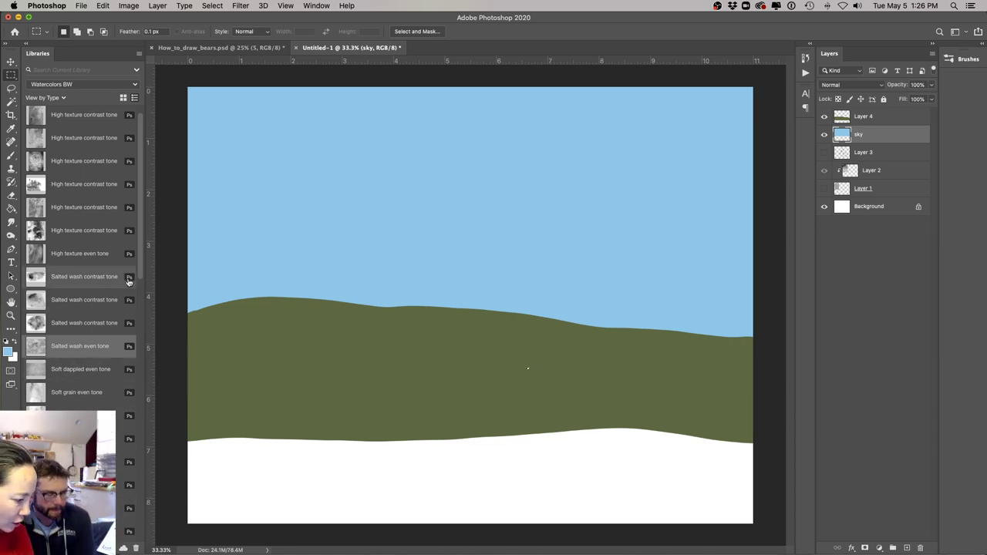
# Browse the Watercolors BW library, open a Soft wash even tone texture, copy all of it, and close its document.
pyautogui.moveTo(140, 280); pyautogui.dragTo(151, 548)
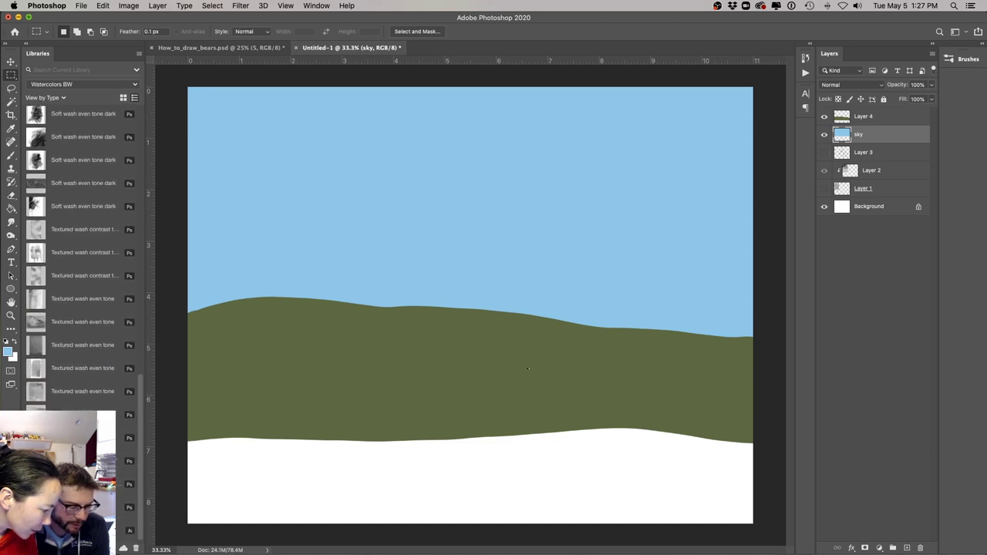
pyautogui.scroll(4, 70, 379)
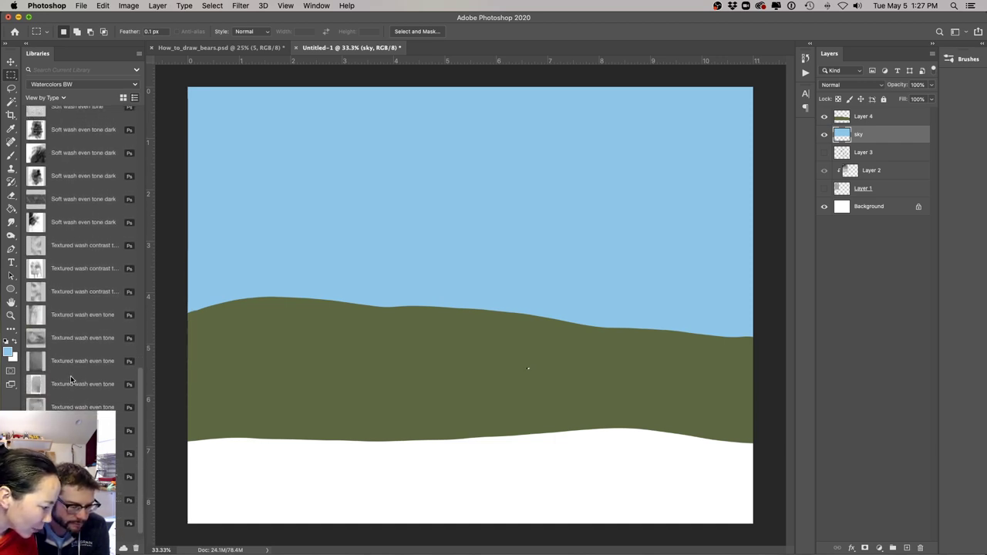
pyautogui.scroll(8, 70, 378)
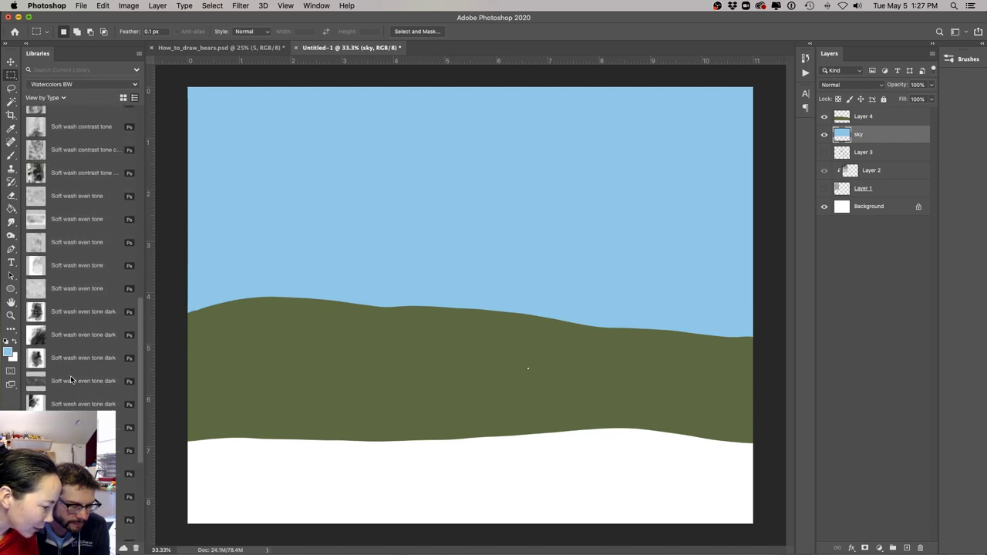
pyautogui.scroll(3, 70, 378)
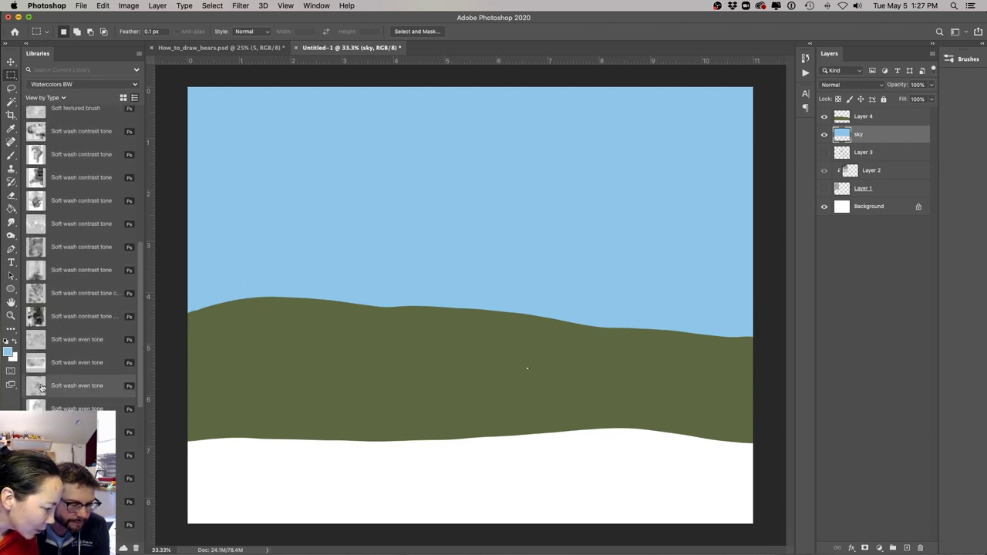
pyautogui.doubleClick(41, 387)
pyautogui.press('super+a')
pyautogui.press('super+c')
pyautogui.press('super+w')
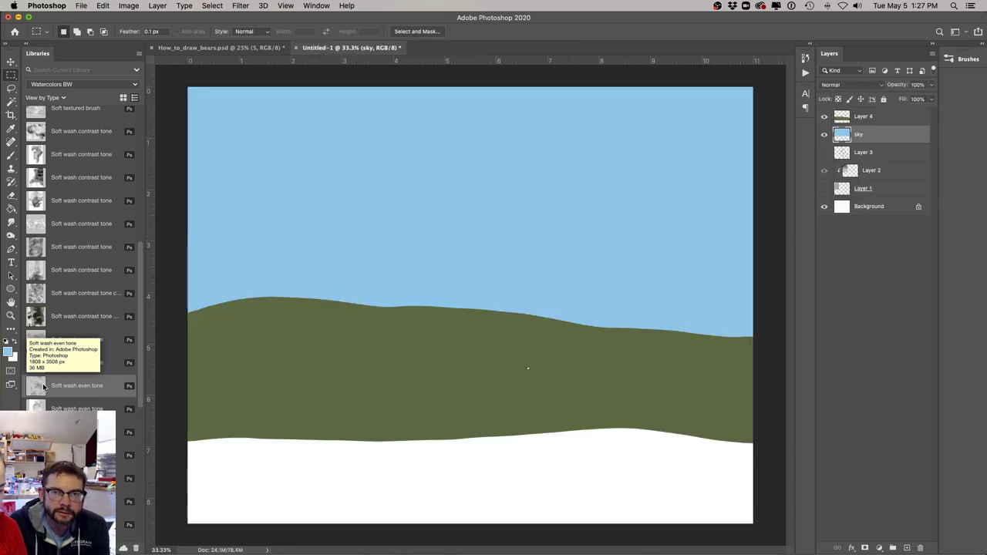
# Paste the wash texture above the sky layer, rotate it -90°, and position it to cover the whole sky.
pyautogui.press('super+v')
pyautogui.press('super+t')
pyautogui.moveTo(303, 111); pyautogui.dragTo(362, 305)
pyautogui.moveTo(441, 297); pyautogui.dragTo(424, 332)
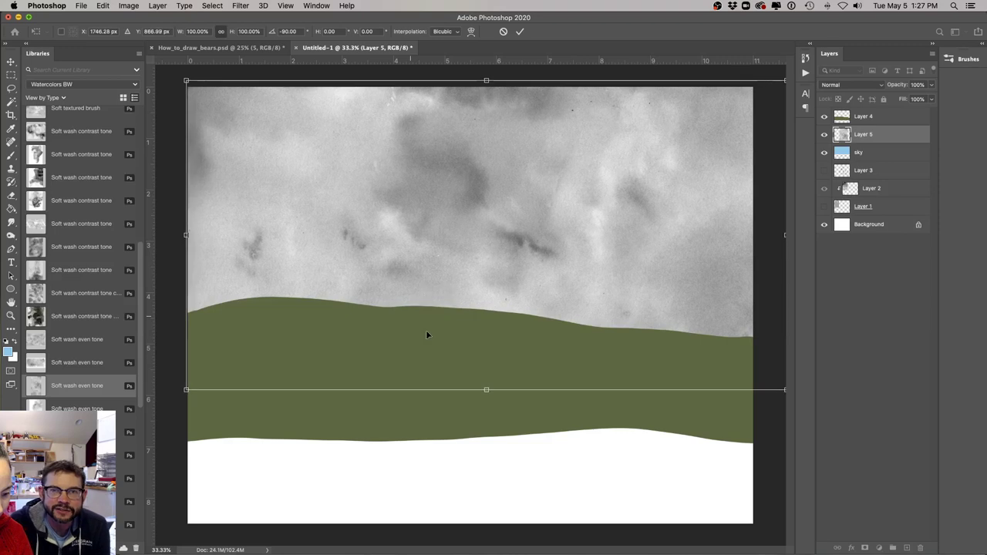
pyautogui.press('Return')
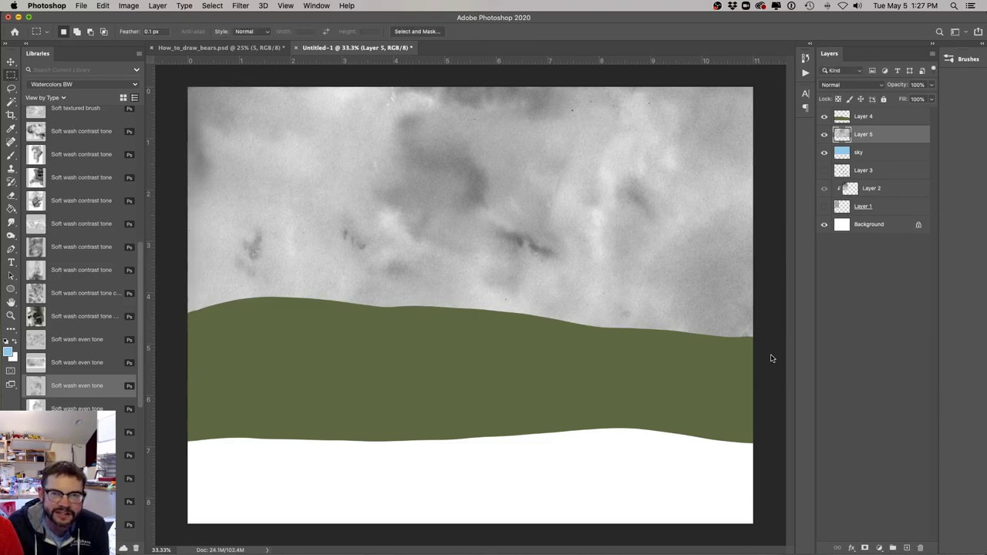
# Set the sky's wash texture layer to Linear Burn blending and clip it to the sky layer.
pyautogui.click(845, 87)
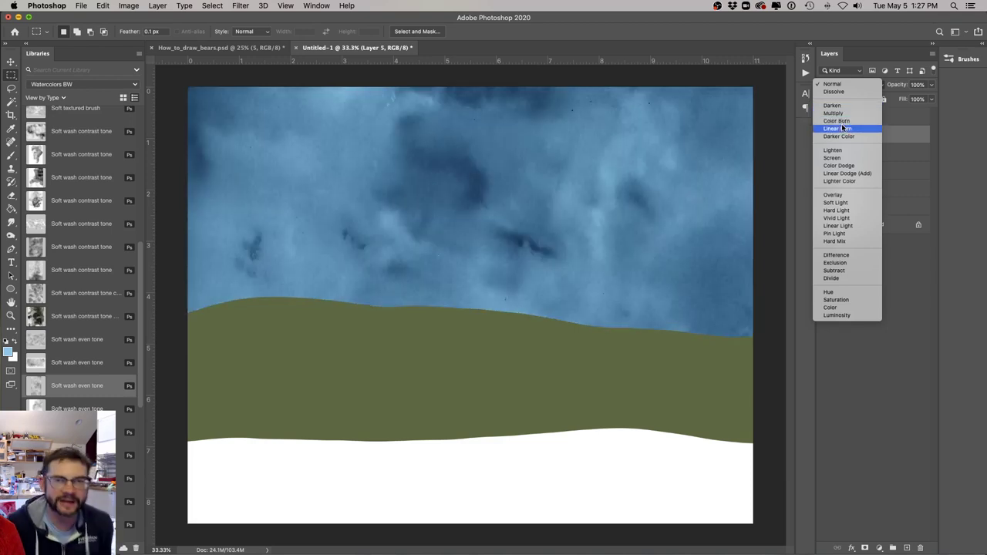
pyautogui.click(842, 128)
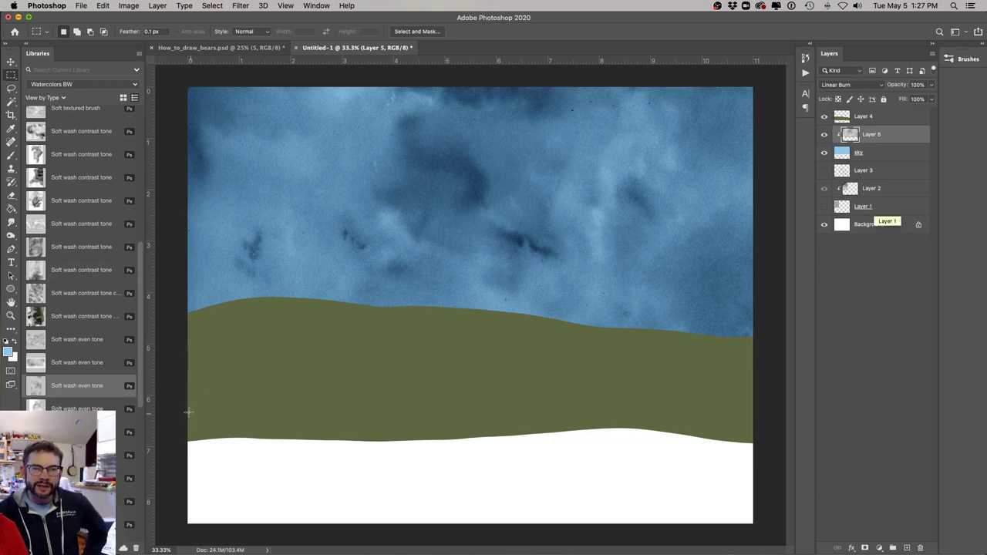
# Create a layer named beach and lasso a full-width wavy strip that overlaps the hill's lower edge.
pyautogui.press('l')
pyautogui.moveTo(258, 416)
pyautogui.mouseDown()
pyautogui.moveTo(760, 437)
pyautogui.moveTo(767, 525)
pyautogui.moveTo(684, 538)
pyautogui.moveTo(185, 534)
pyautogui.moveTo(182, 447)
pyautogui.mouseUp()
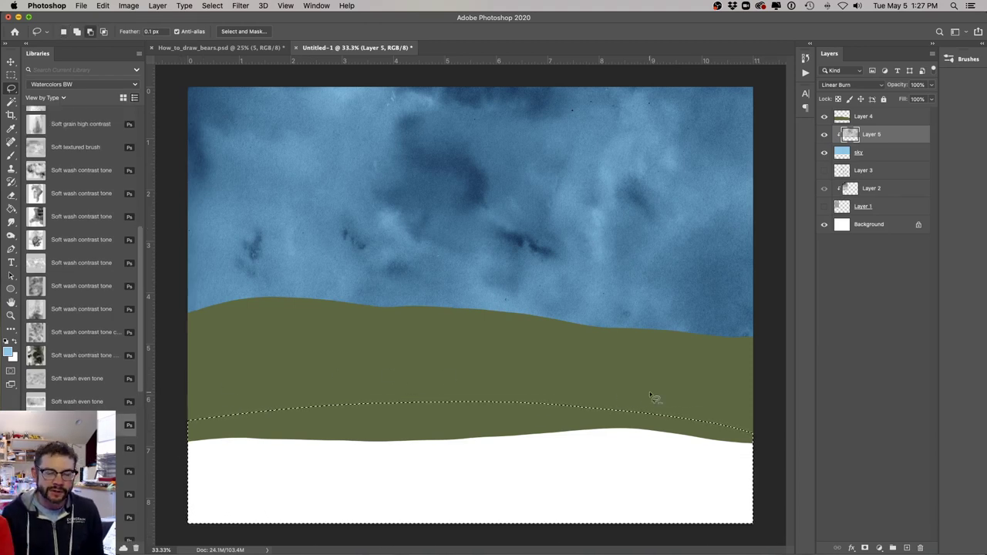
pyautogui.press('super+shift+n')
pyautogui.write('beach')
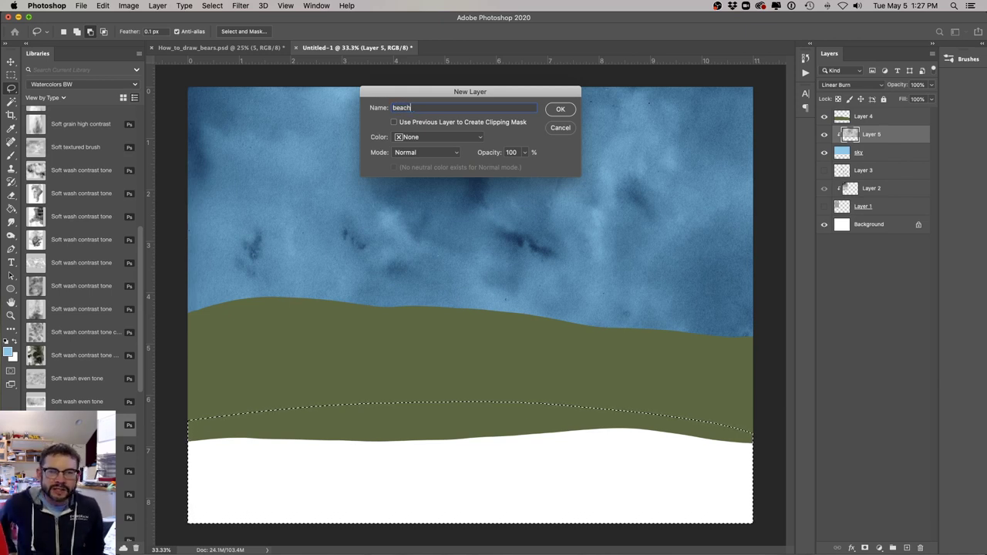
pyautogui.press('Return')
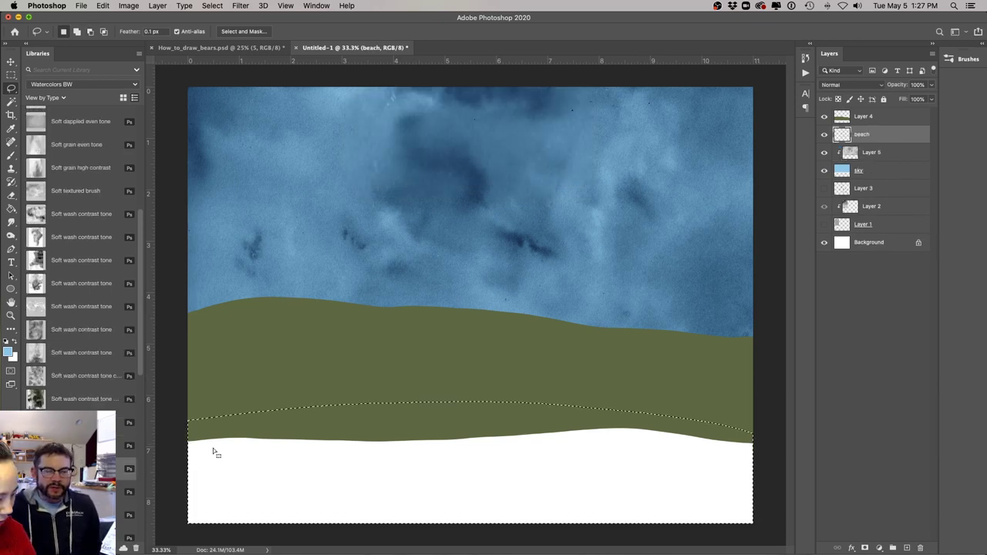
pyautogui.moveTo(187, 466)
pyautogui.mouseDown()
pyautogui.moveTo(770, 463)
pyautogui.moveTo(686, 408)
pyautogui.moveTo(166, 426)
pyautogui.moveTo(223, 471)
pyautogui.moveTo(616, 477)
pyautogui.moveTo(638, 454)
pyautogui.moveTo(761, 478)
pyautogui.moveTo(761, 434)
pyautogui.moveTo(498, 406)
pyautogui.moveTo(182, 423)
pyautogui.mouseUp()
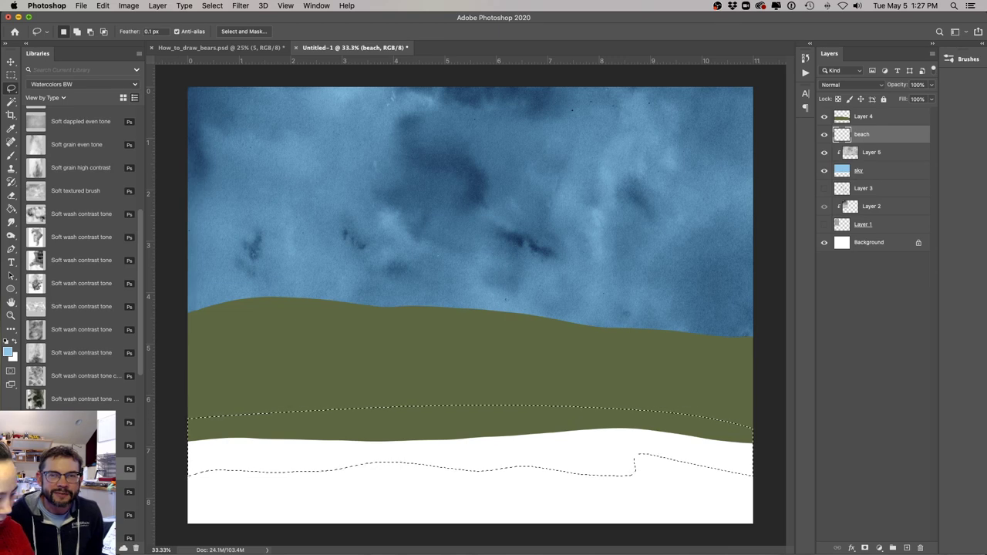
# Fill the strip selection on the beach layer with sandy yellow #f9ca6f and deselect it.
pyautogui.click(9, 351)
pyautogui.moveTo(630, 216); pyautogui.dragTo(630, 234)
pyautogui.moveTo(569, 149); pyautogui.dragTo(578, 135)
pyautogui.moveTo(623, 235); pyautogui.dragTo(624, 240)
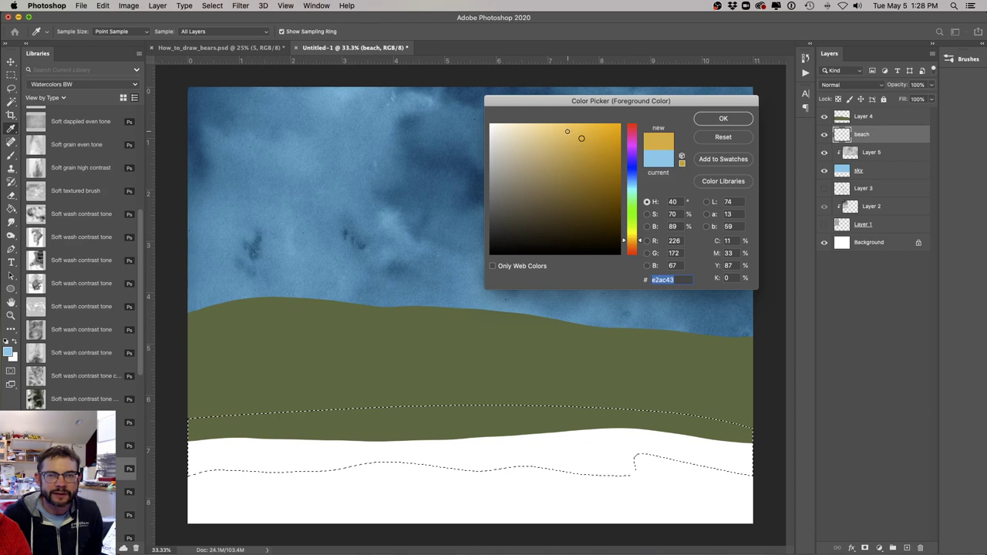
pyautogui.moveTo(567, 132); pyautogui.dragTo(562, 127)
pyautogui.press('Return')
pyautogui.hotkey('alt', 'BackSpace')
pyautogui.press('super+d')
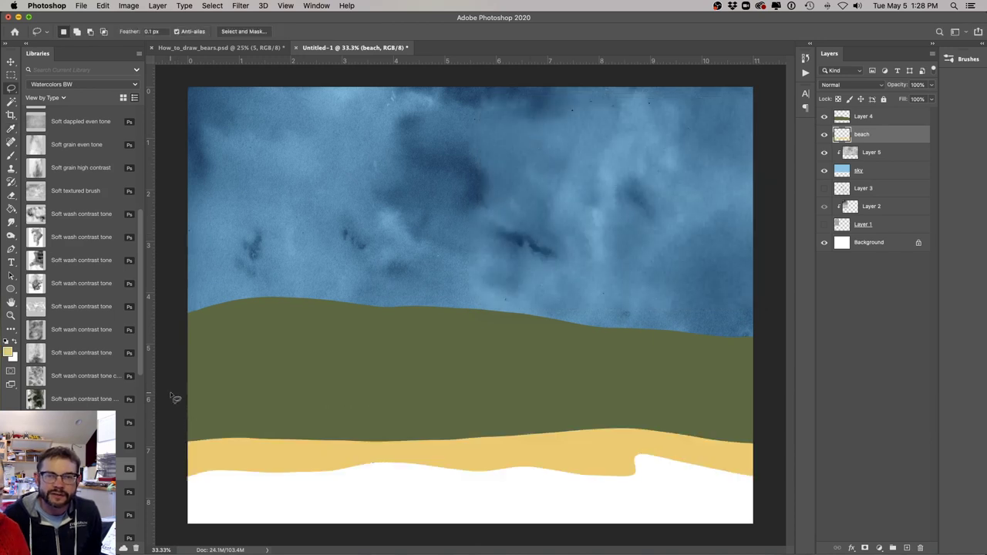
# Create a layer named water and lasso the full-width area from within the beach down to the canvas bottom.
pyautogui.press('super+shift+n')
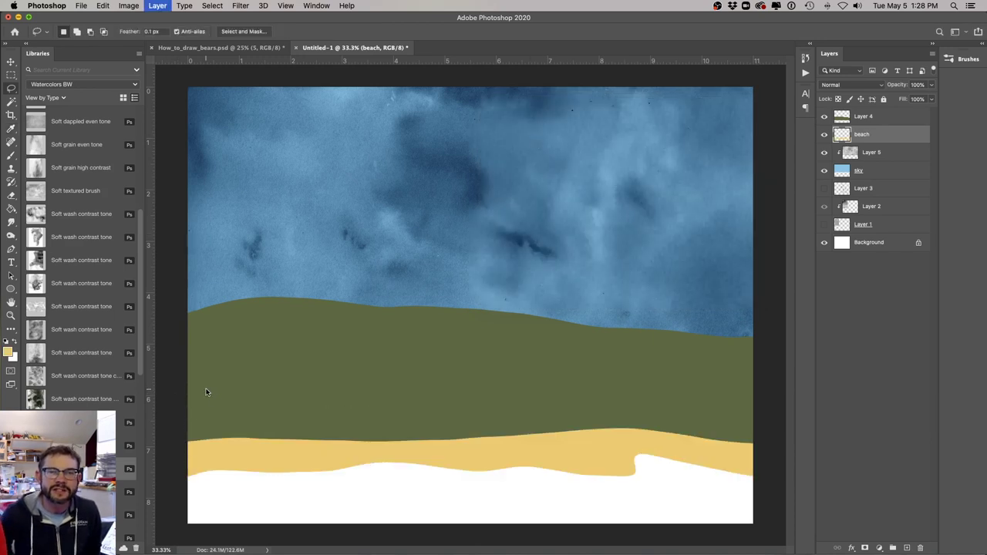
pyautogui.write('water')
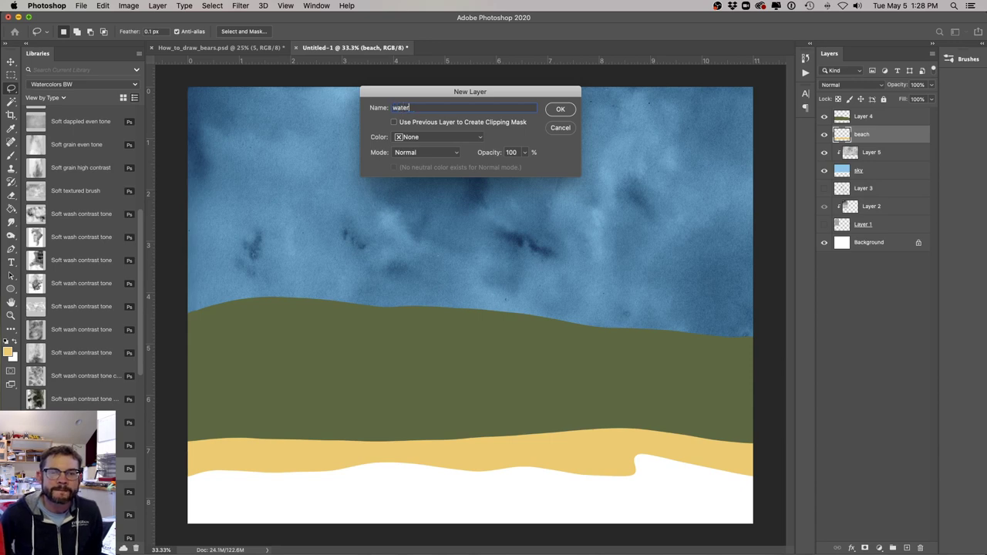
pyautogui.press('Return')
pyautogui.moveTo(183, 477)
pyautogui.mouseDown()
pyautogui.moveTo(658, 448)
pyautogui.moveTo(769, 495)
pyautogui.moveTo(700, 543)
pyautogui.moveTo(245, 544)
pyautogui.moveTo(179, 510)
pyautogui.moveTo(184, 479)
pyautogui.mouseUp()
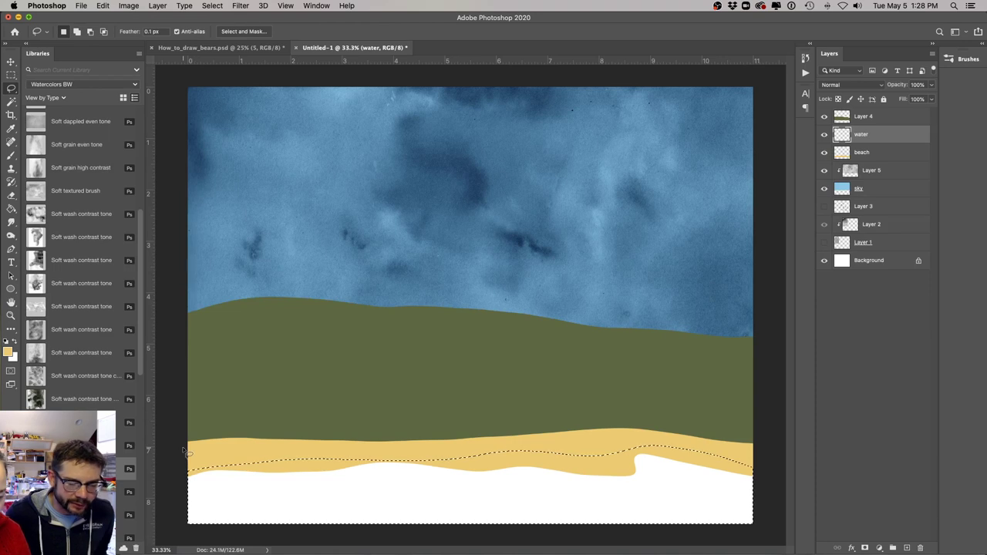
# Fill the water selection with violet-blue #4c5ab3, place the water layer beneath the beach layer, and deselect.
pyautogui.click(7, 354)
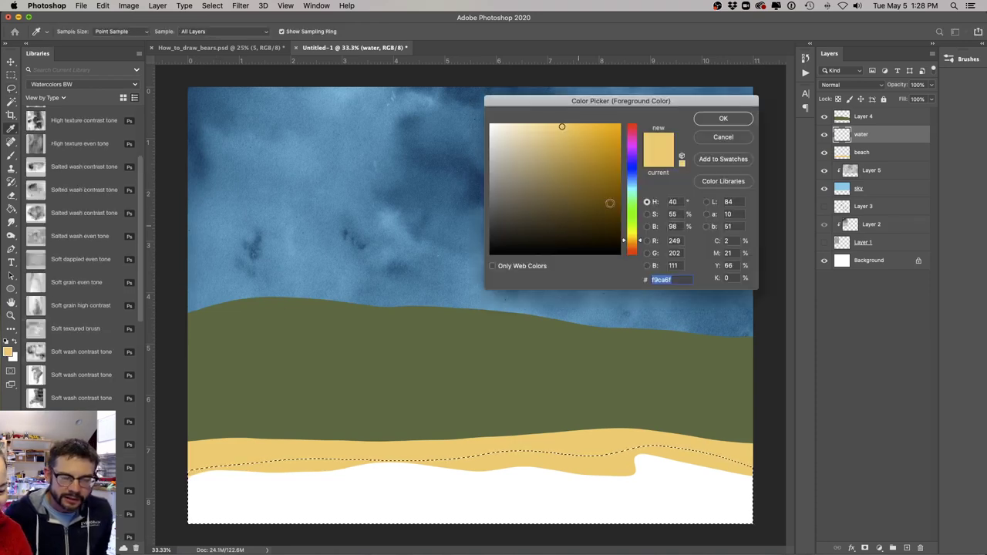
pyautogui.click(630, 168)
pyautogui.click(587, 157)
pyautogui.click(569, 158)
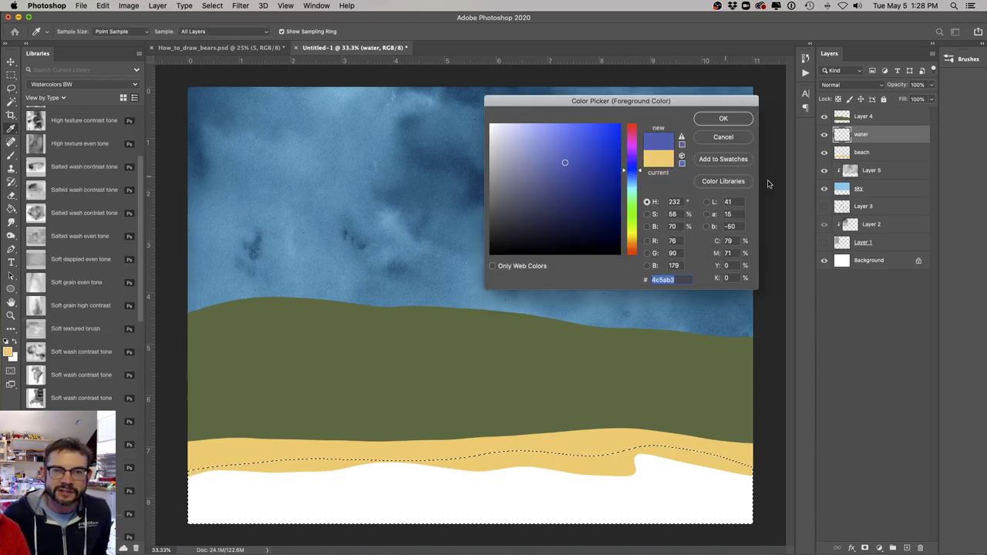
pyautogui.press('Return')
pyautogui.hotkey('alt', 'BackSpace')
pyautogui.moveTo(860, 134); pyautogui.dragTo(870, 161)
pyautogui.hotkey('ctrl', 'd')
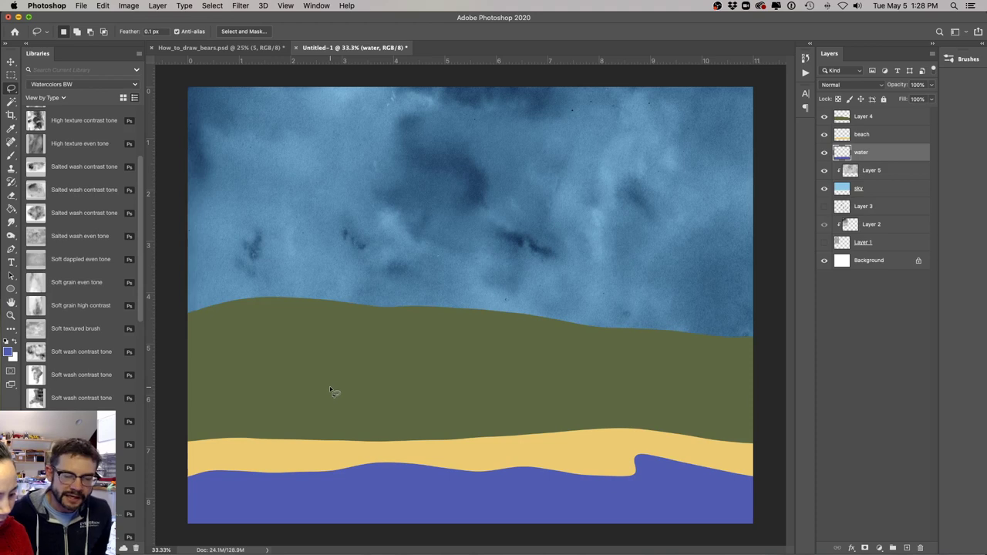
# On a new layer above the hill, lasso a small house silhouette on the hill's crest and fill it with dark gray #404147.
pyautogui.hotkey('ctrl', 'shift', 'n')
pyautogui.press('Return')
pyautogui.moveTo(865, 151); pyautogui.dragTo(852, 112)
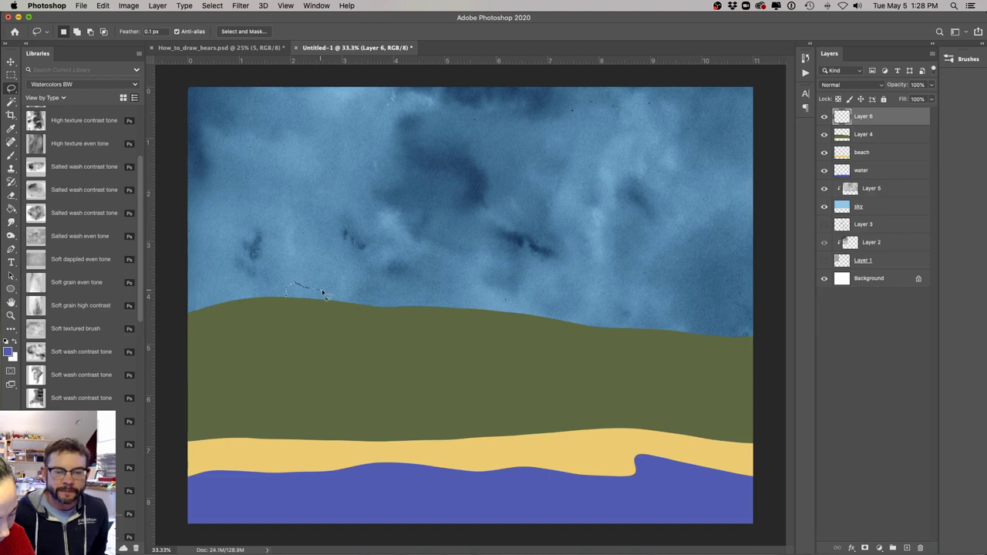
pyautogui.moveTo(306, 305); pyautogui.dragTo(279, 299)
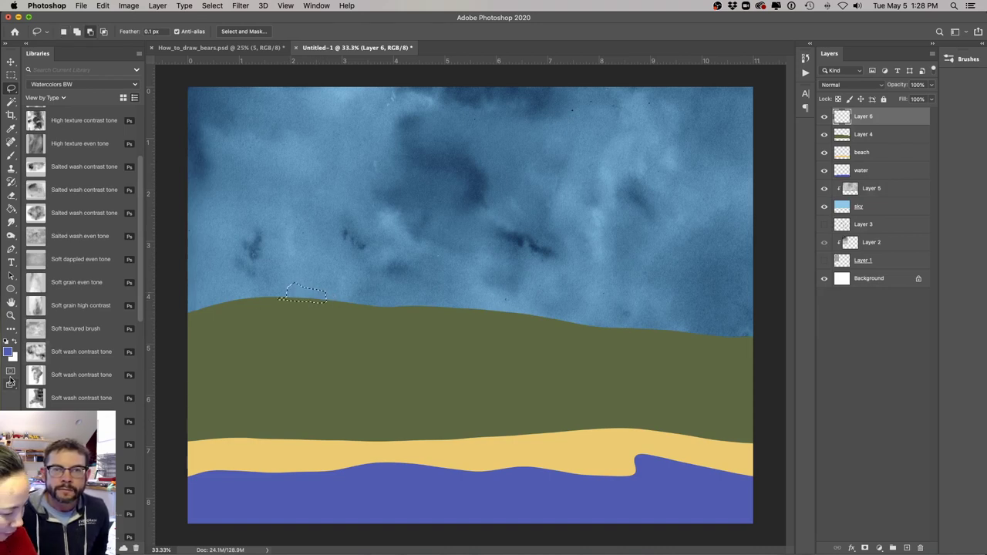
pyautogui.click(8, 351)
pyautogui.moveTo(543, 209)
pyautogui.mouseDown()
pyautogui.moveTo(555, 203)
pyautogui.moveTo(502, 218)
pyautogui.mouseUp()
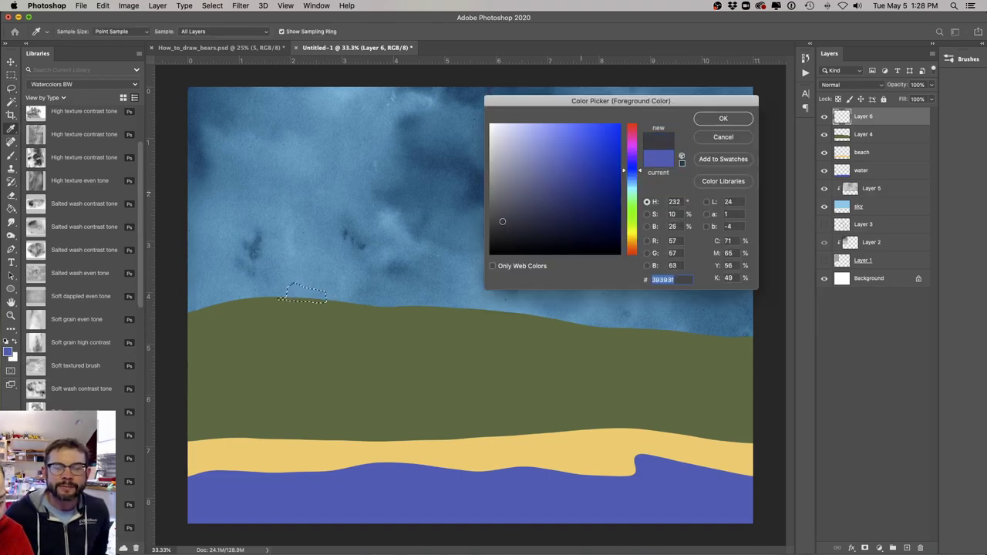
pyautogui.press('Return')
pyautogui.hotkey('alt', 'BackSpace')
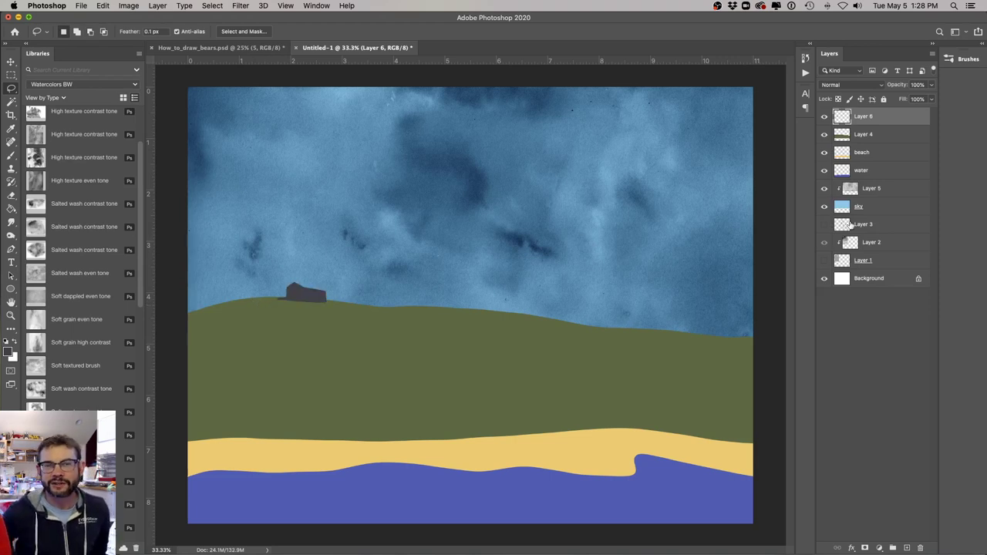
# Create a layer named roof and fill a lassoed roof shape on top of the house with light gray #b2b2b4.
pyautogui.press('super+shift+n')
pyautogui.write('roof')
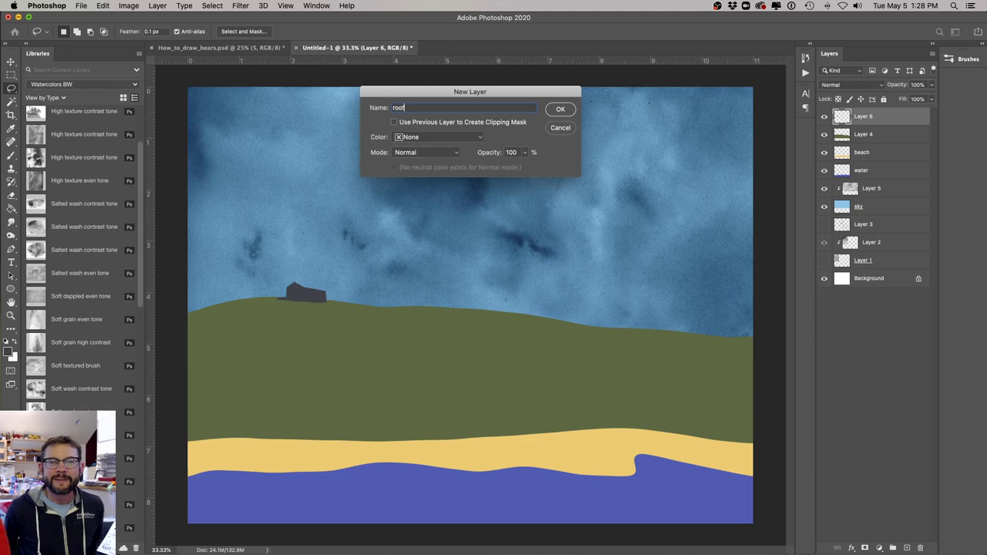
pyautogui.press('Return')
pyautogui.click(10, 353)
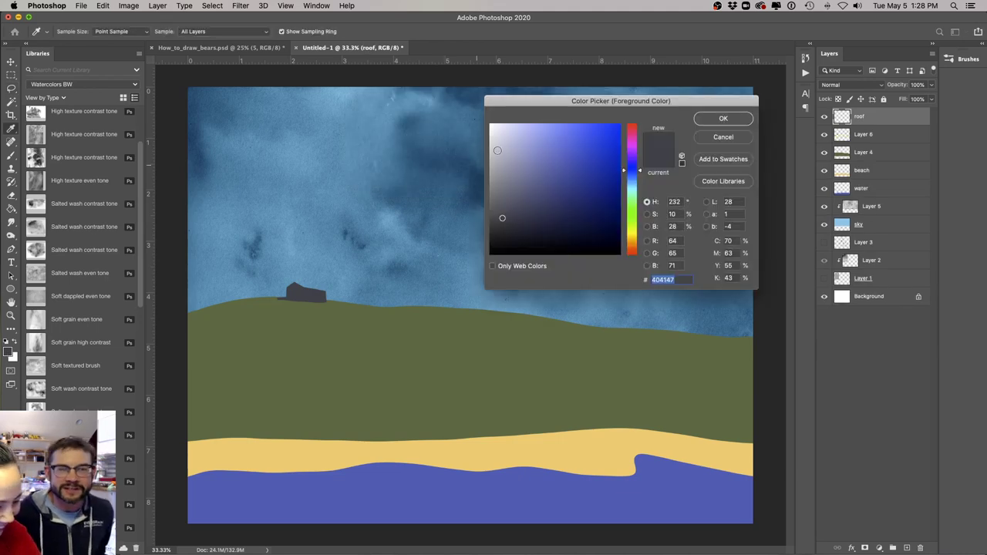
pyautogui.click(290, 289)
pyautogui.press('Return')
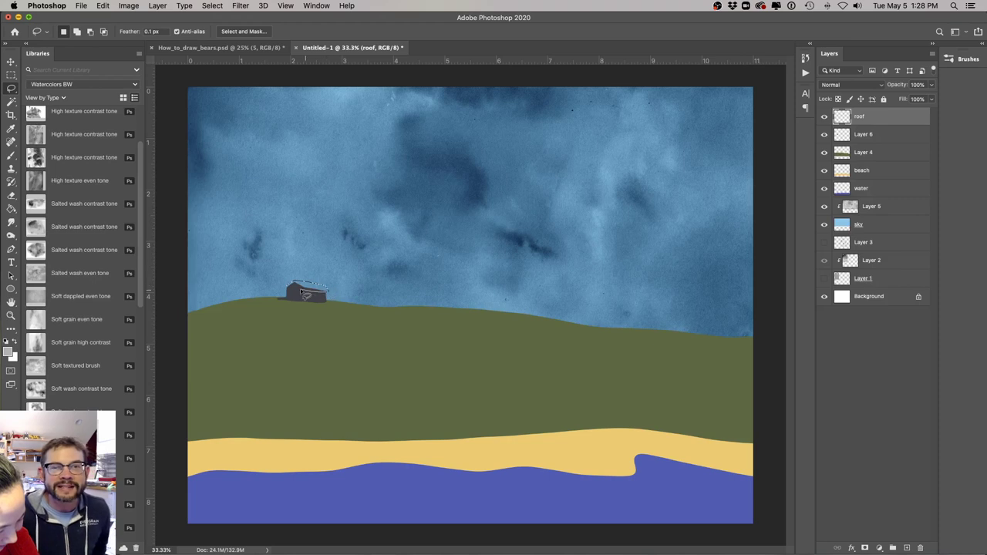
pyautogui.click(277, 288)
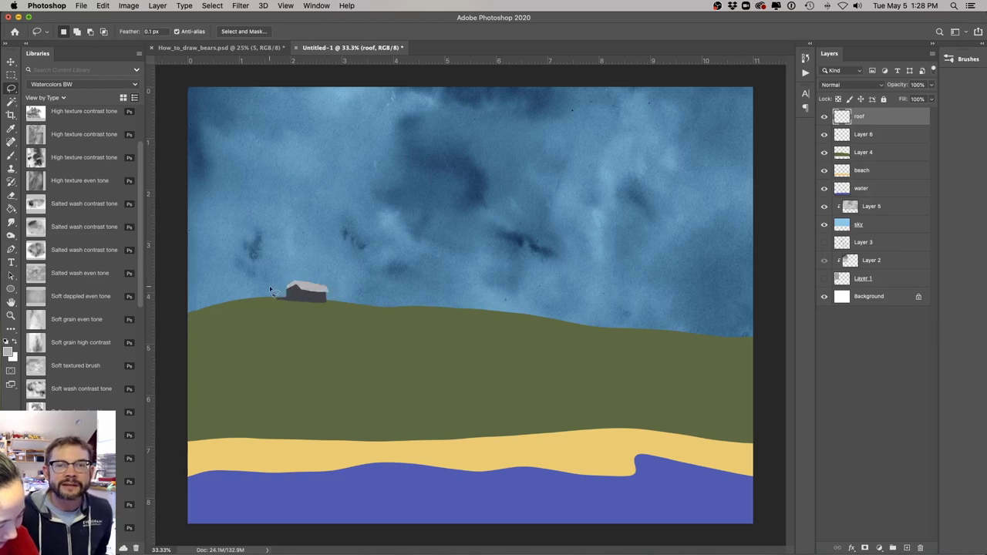
# Create a layer named windows and set the foreground color to orange.
pyautogui.press('super+shift+n')
pyautogui.write('windows')
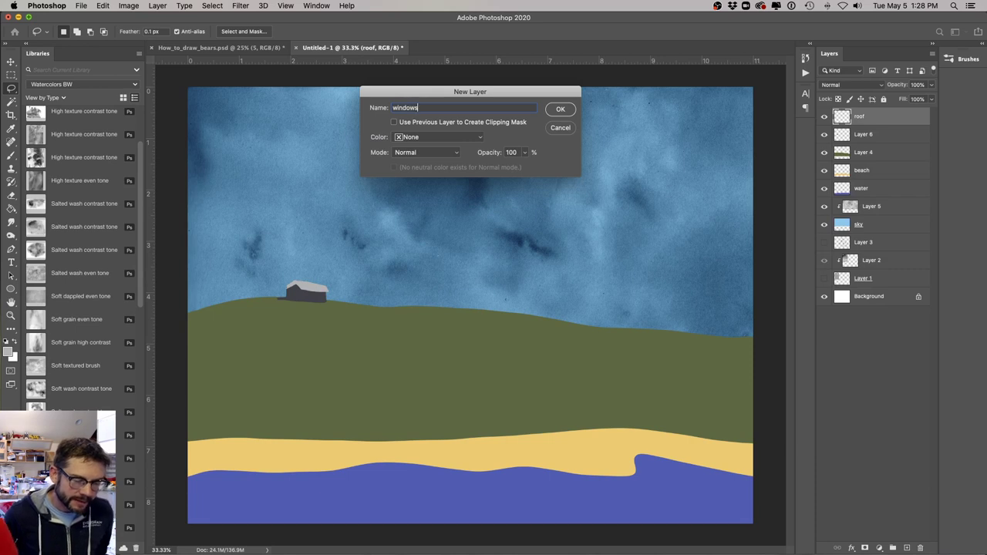
pyautogui.press('Return')
pyautogui.click(10, 351)
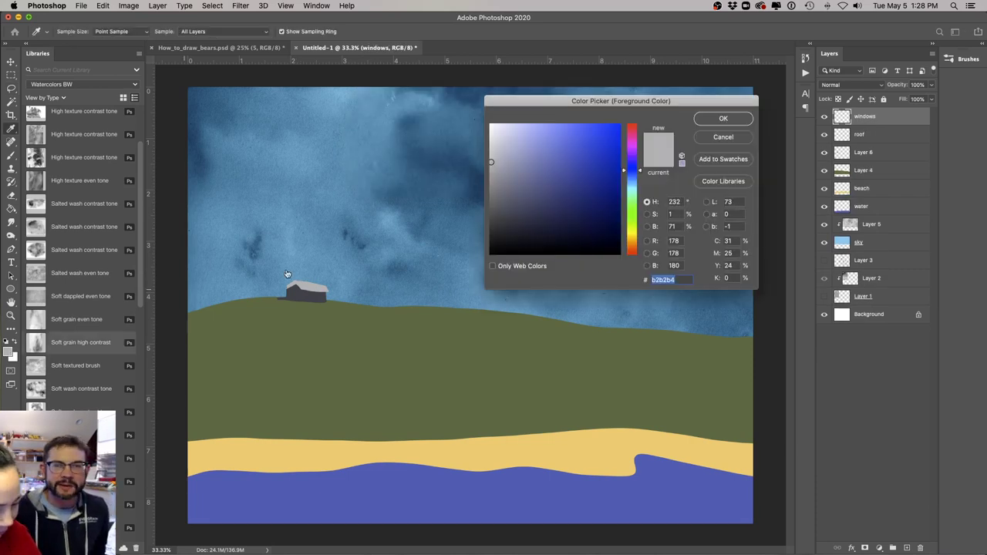
pyautogui.click(633, 242)
pyautogui.moveTo(603, 147); pyautogui.dragTo(597, 124)
pyautogui.press('Return')
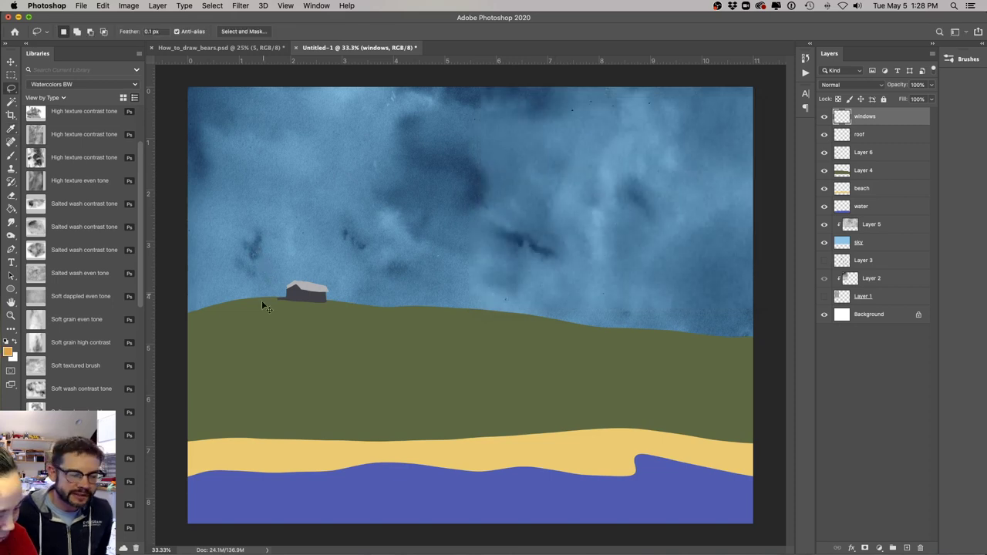
# Lasso small window panes on the house's gable front and fill them with the orange foreground color.
pyautogui.press('super+equal')
pyautogui.press('l')
pyautogui.hscroll(-5, 424, 368)
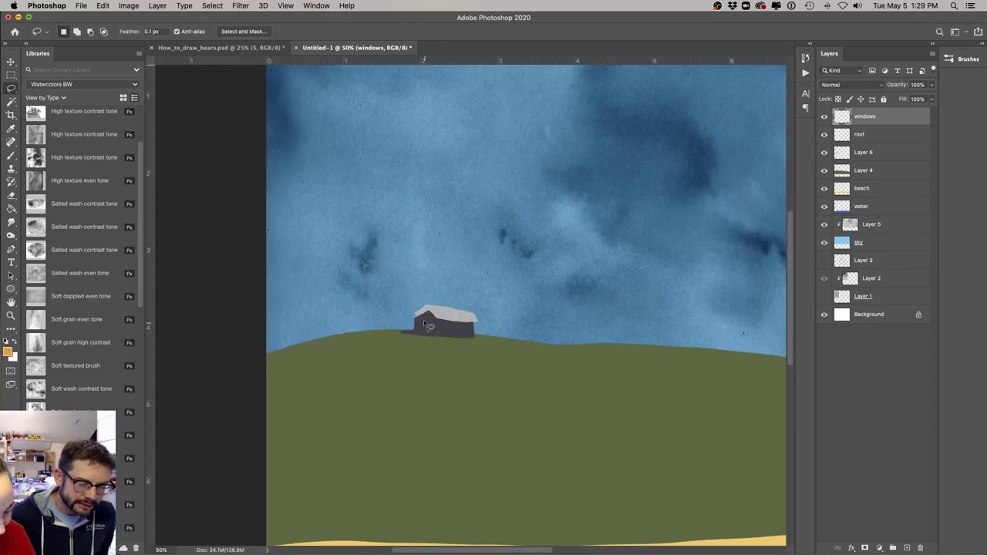
pyautogui.moveTo(424, 328); pyautogui.dragTo(417, 321)
pyautogui.hotkey('alt', 'BackSpace')
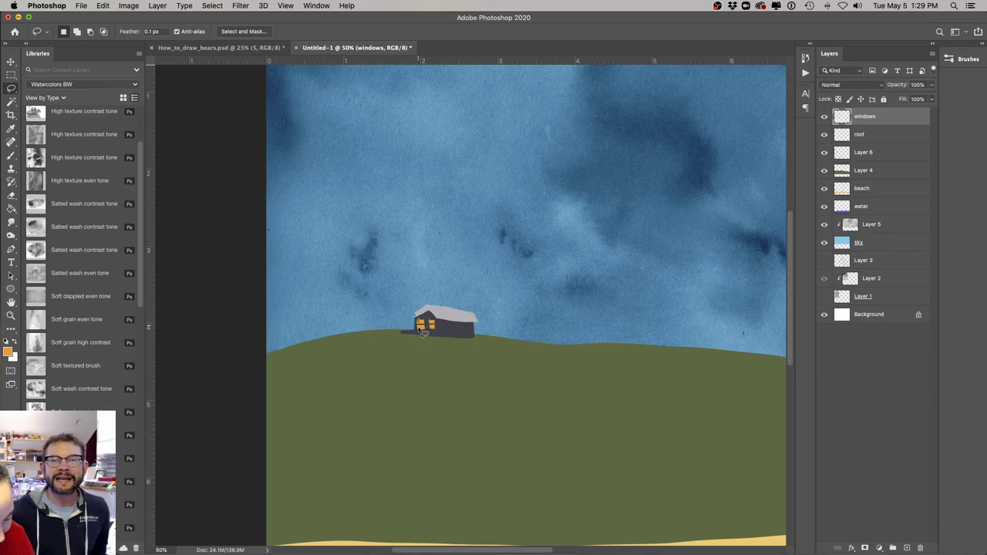
# Extend the roof past the gable end on the roof layer, using the same light gray.
pyautogui.moveTo(448, 425); pyautogui.dragTo(592, 353)
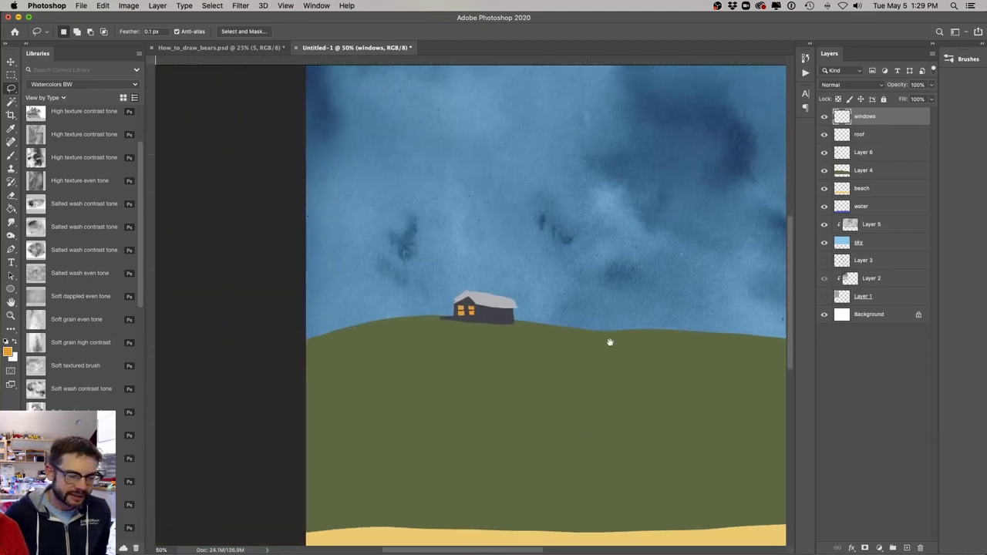
pyautogui.keyDown('super'); pyautogui.click(472, 304); pyautogui.keyUp('super')
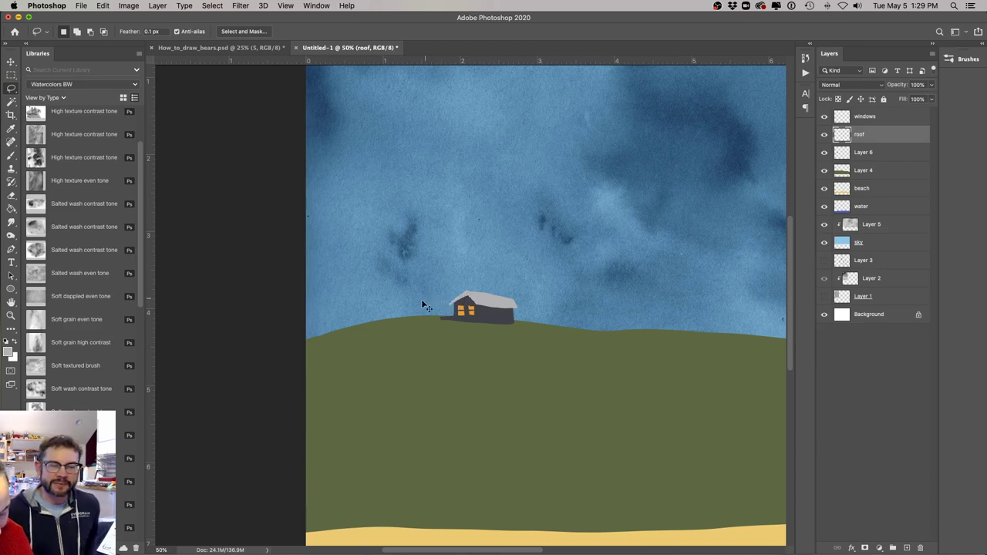
pyautogui.press('super+minus')
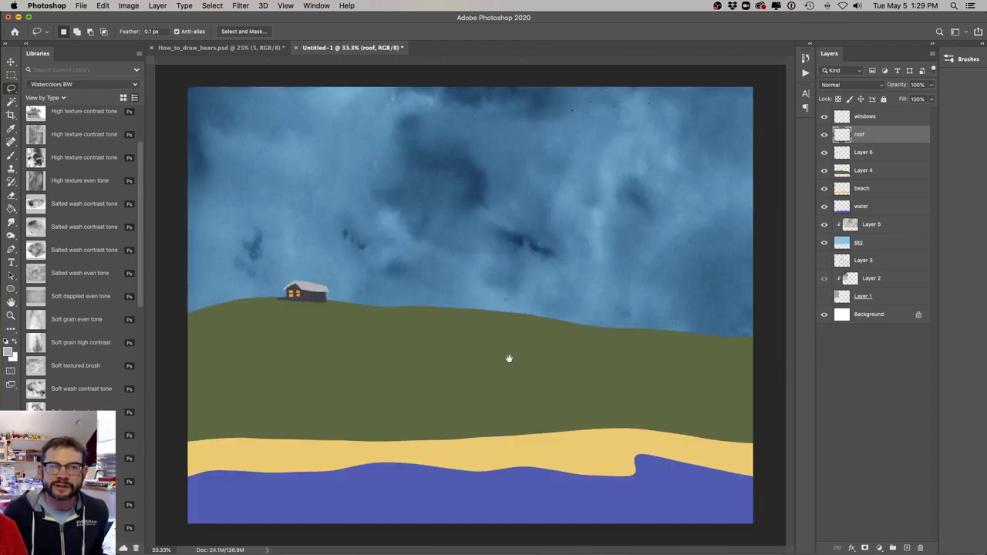
# Select the green hill's layer and browse the Watercolors BW library for a suitable texture.
pyautogui.press('v')
pyautogui.rightClick(428, 373)
pyautogui.click(451, 374)
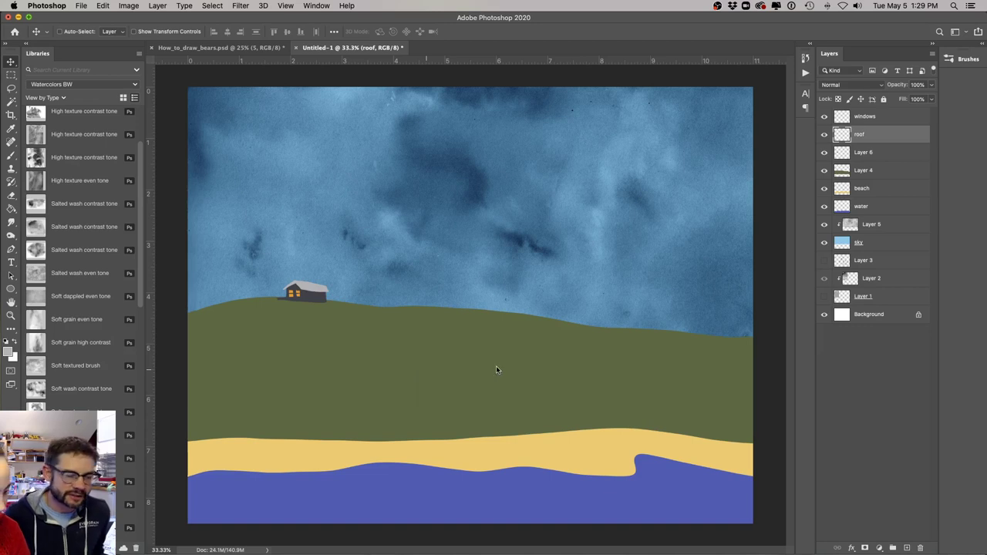
pyautogui.scroll(3, 55, 195)
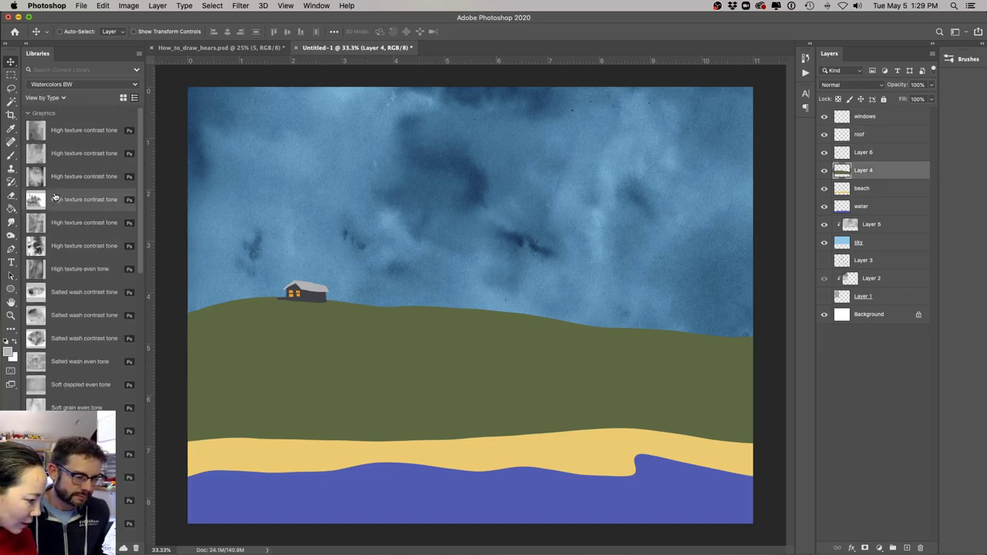
pyautogui.scroll(-1, 55, 196)
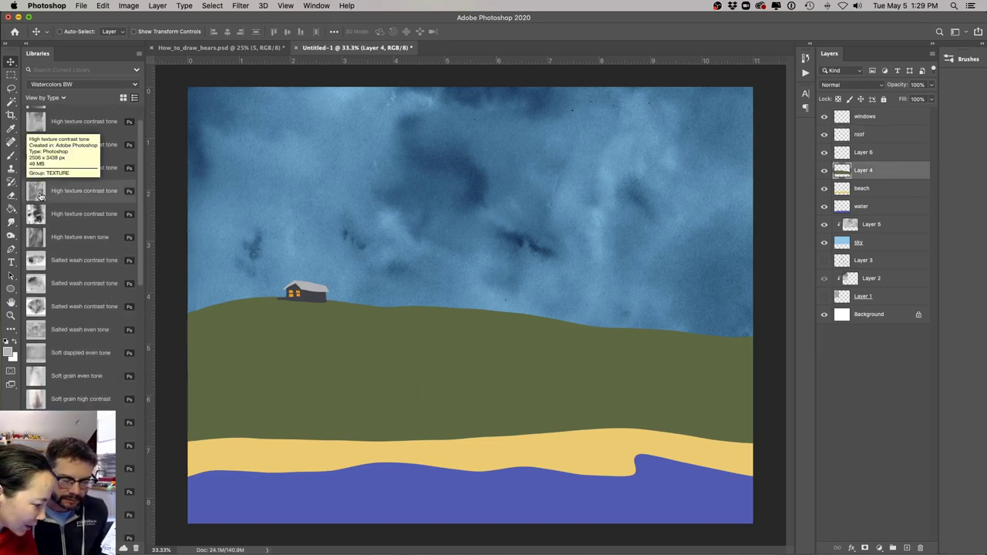
pyautogui.scroll(-1, 40, 339)
pyautogui.scroll(-6, 74, 349)
# Select the beach layer and open the Soft dappled even tone texture from the Watercolors BW library.
pyautogui.rightClick(281, 456)
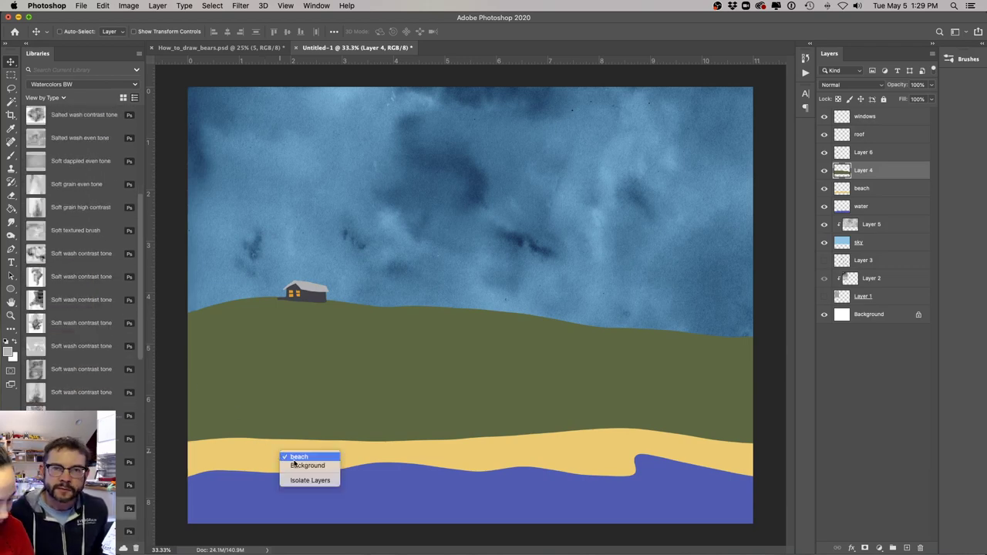
pyautogui.click(298, 457)
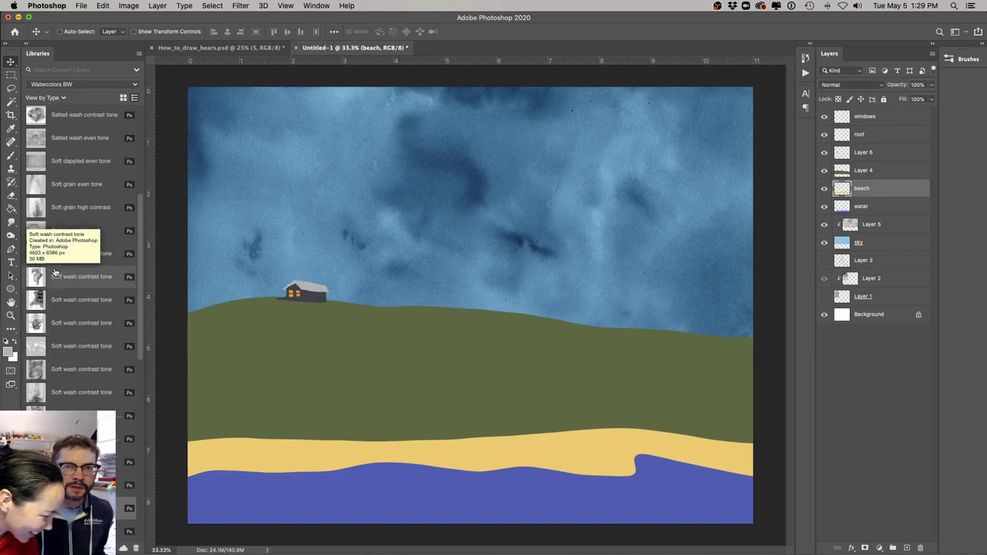
pyautogui.scroll(1, 92, 347)
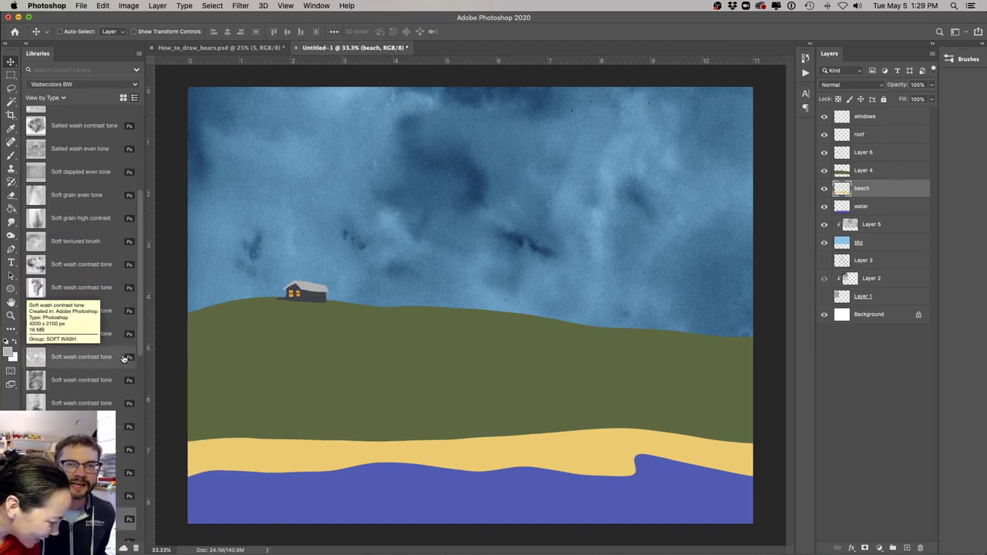
pyautogui.scroll(2, 99, 355)
pyautogui.scroll(2, 99, 354)
pyautogui.scroll(4, 77, 308)
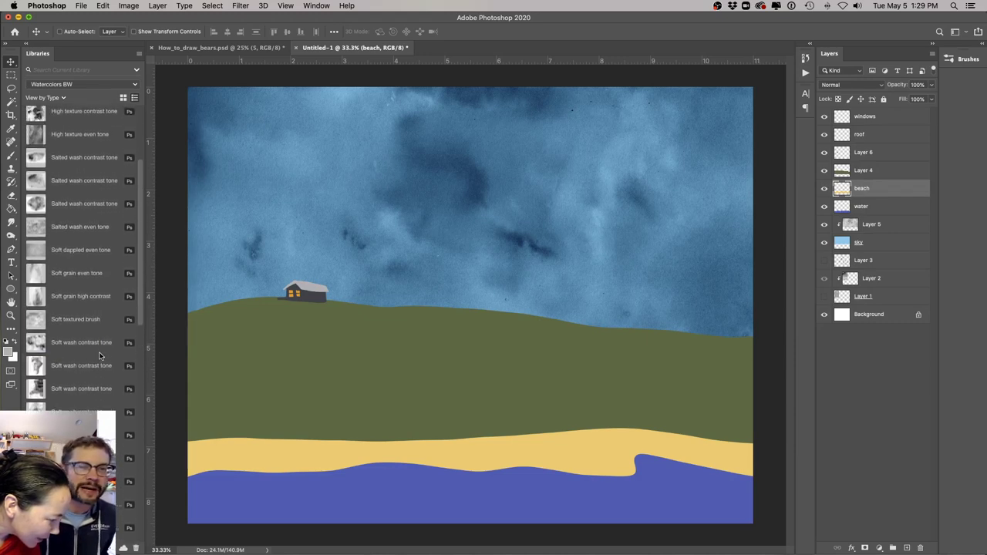
pyautogui.doubleClick(35, 247)
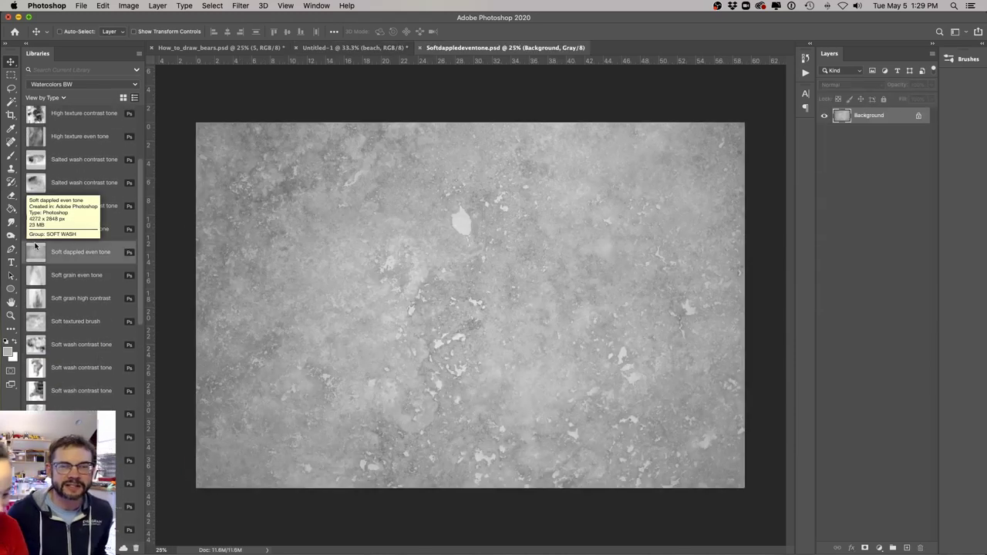
# Paste the dappled texture into the landscape above the beach layer and clip it to the beach shape.
pyautogui.press('super+w')
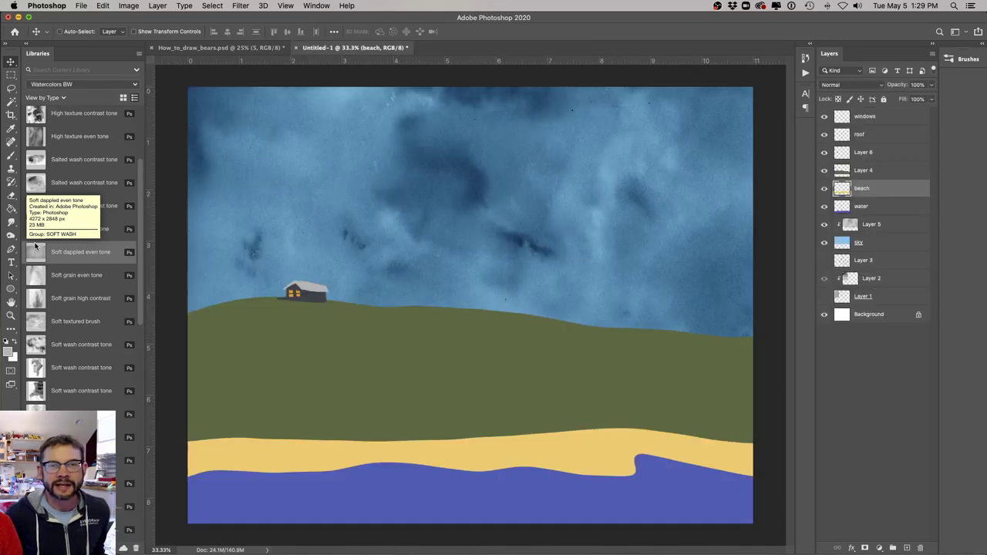
pyautogui.press('super+v')
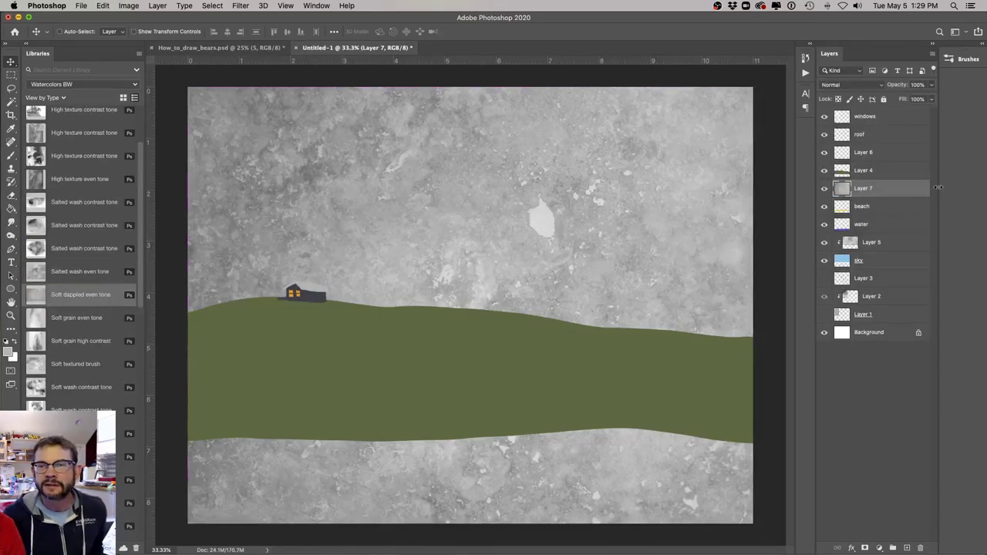
pyautogui.keyDown('alt'); pyautogui.click(858, 197); pyautogui.keyUp('alt')
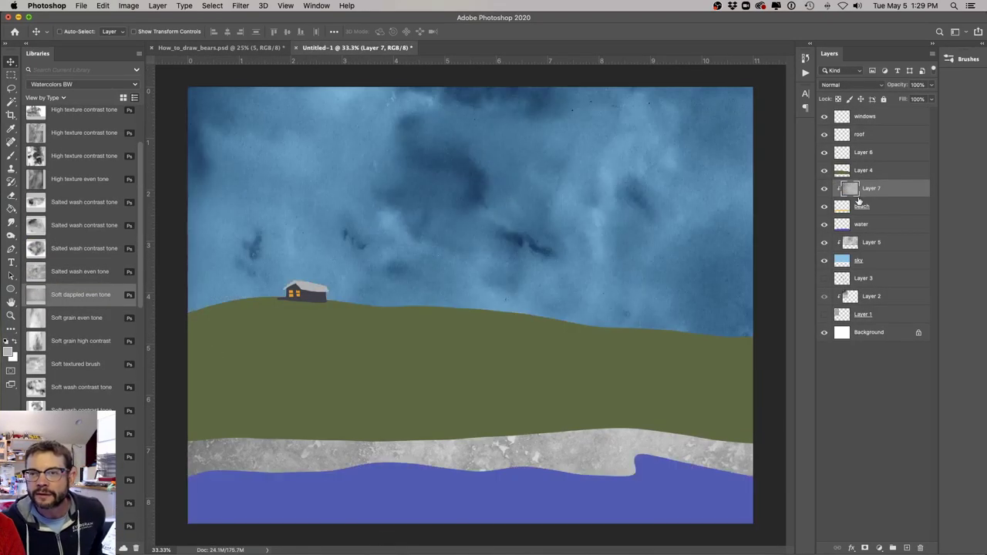
# Scale the clipped dappled texture down so that its grain looks finer on the beach.
pyautogui.press('super+t')
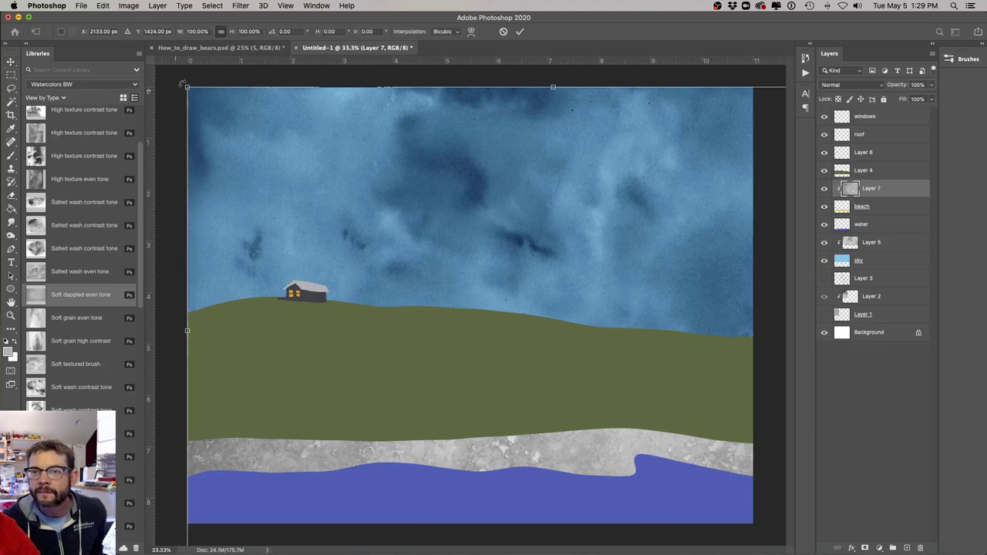
pyautogui.moveTo(186, 86); pyautogui.dragTo(237, 319)
pyautogui.press('Return')
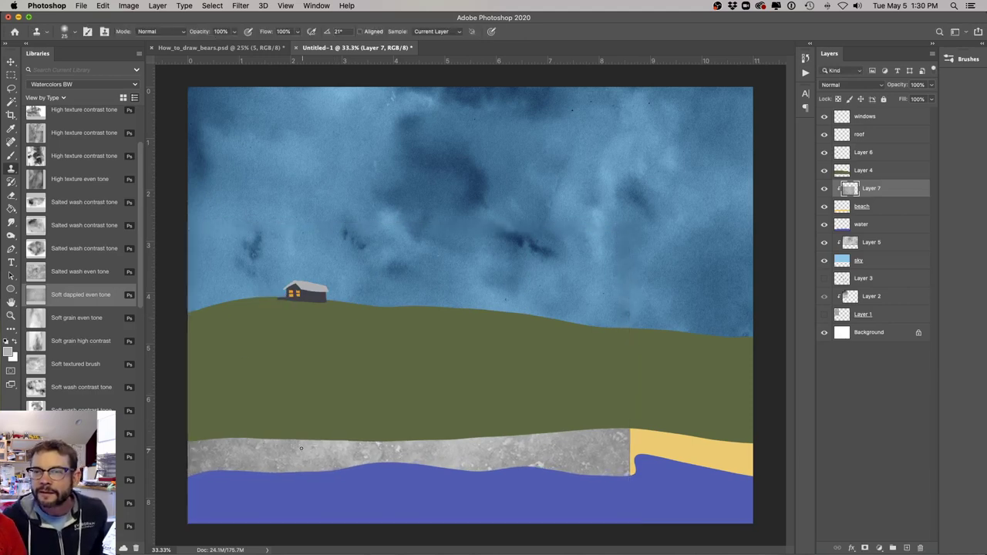
# Duplicate a section of the dappled texture over the beach's uncovered end and set the texture layer's blend mode to Multiply.
pyautogui.press('m')
pyautogui.moveTo(275, 408)
pyautogui.mouseDown()
pyautogui.moveTo(441, 489)
pyautogui.moveTo(441, 499)
pyautogui.mouseUp()
pyautogui.moveTo(306, 463); pyautogui.dragTo(617, 464)
pyautogui.press('super+d')
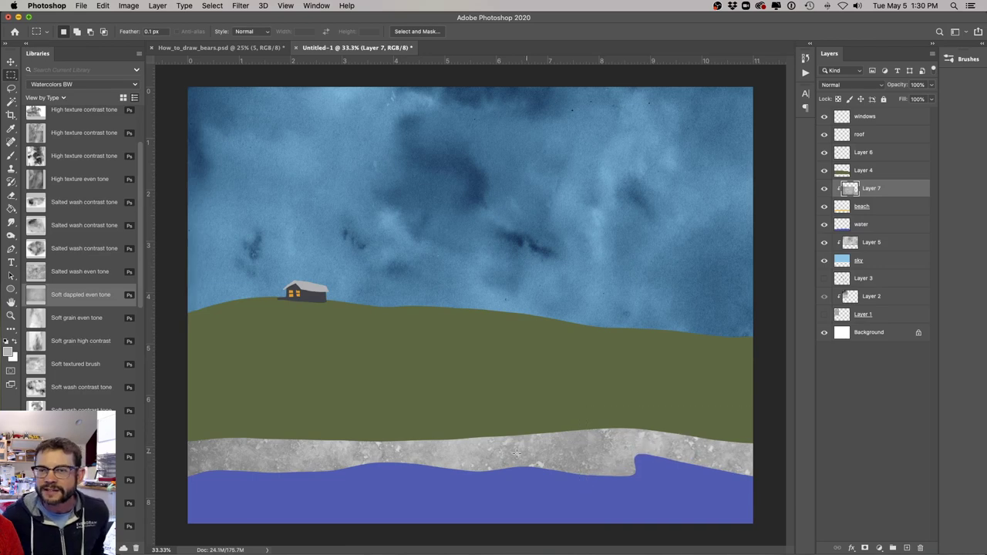
pyautogui.click(829, 85)
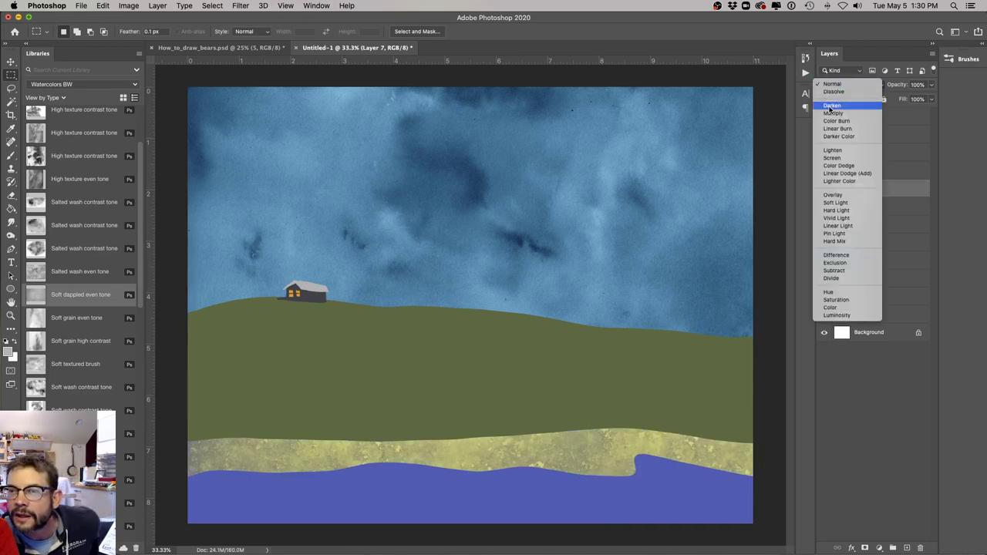
pyautogui.click(831, 114)
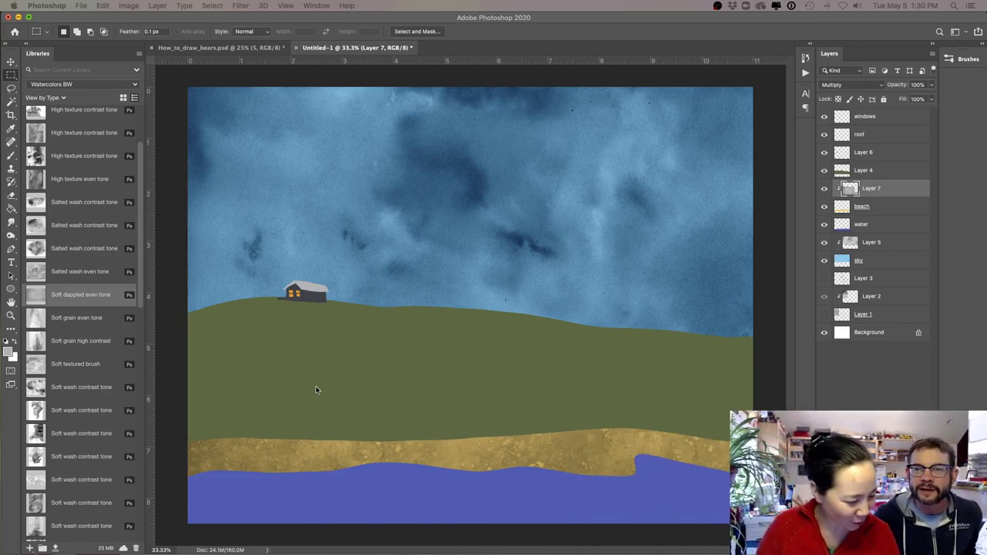
# Select the water layer from the blue area of the landscape.
pyautogui.press('v')
pyautogui.rightClick(425, 477)
pyautogui.click(432, 484)
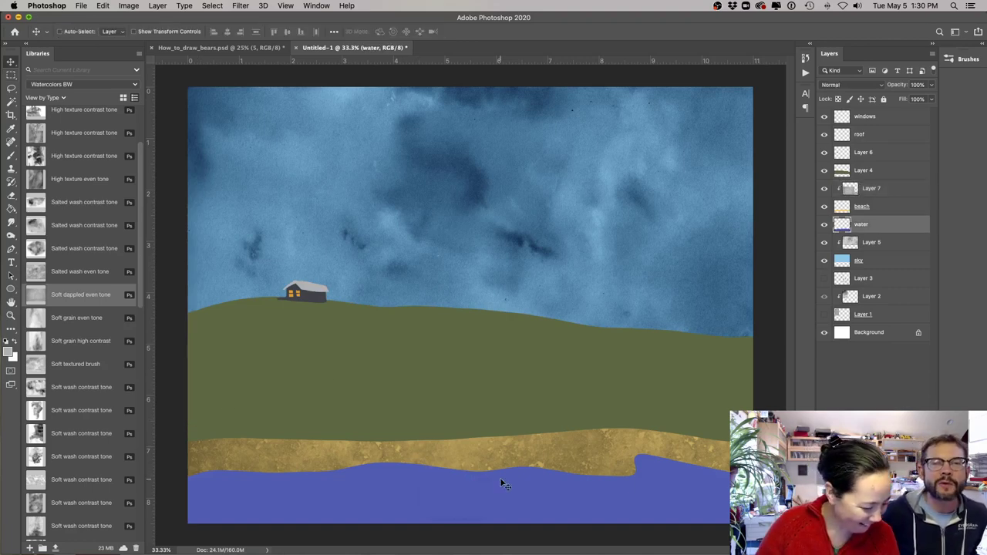
# Open the Soft wash contrast tone cloud texture from the library and copy its upper part.
pyautogui.scroll(3, 88, 185)
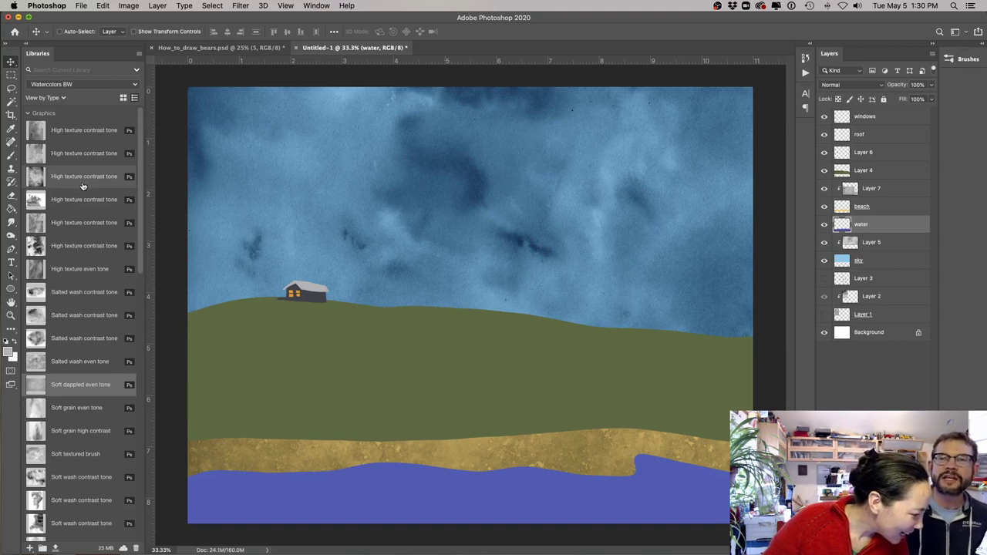
pyautogui.scroll(-10, 85, 178)
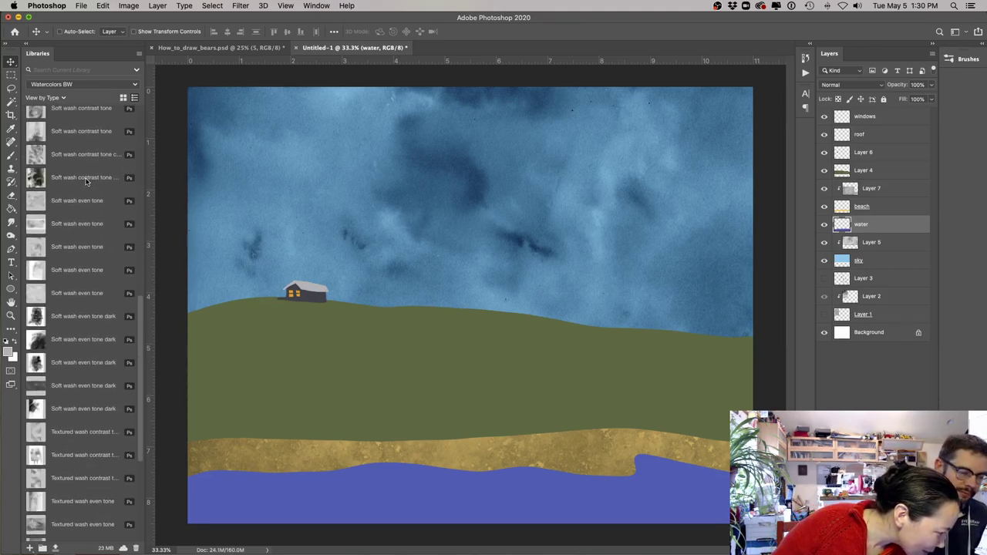
pyautogui.doubleClick(40, 159)
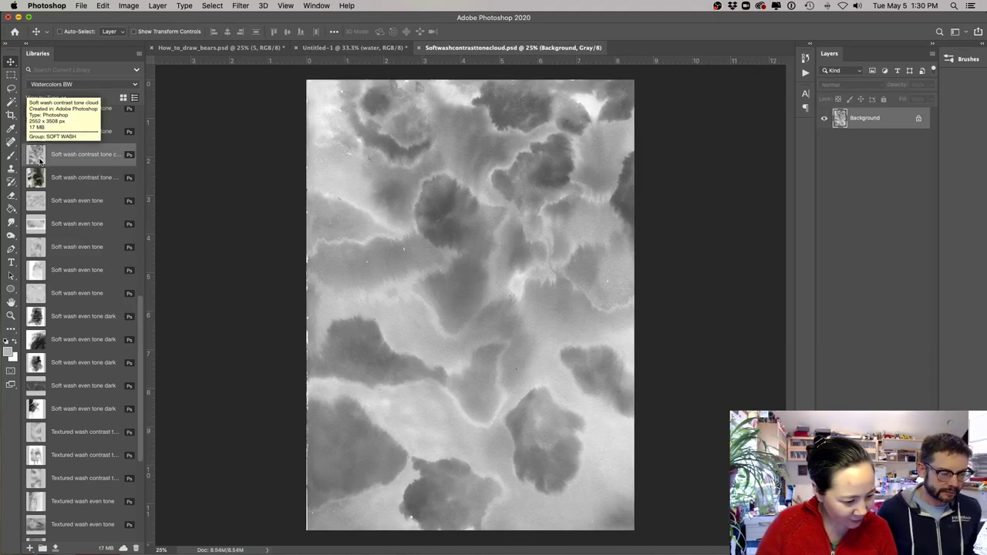
pyautogui.press('m')
pyautogui.moveTo(309, 81); pyautogui.dragTo(664, 247)
pyautogui.press('super+c')
pyautogui.hotkey('ctrl', 'Tab')
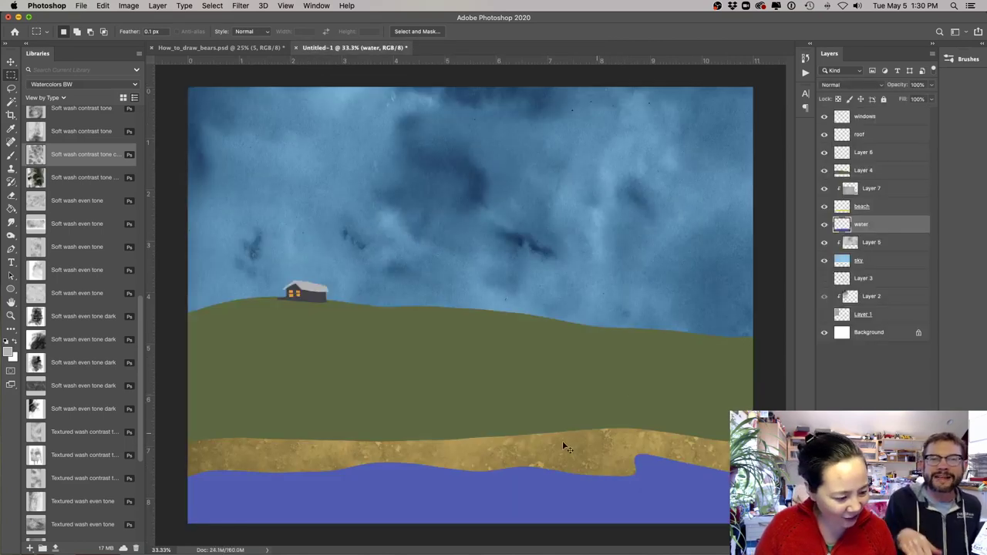
# Try placing the copied cloud wash over the water and merging it, and undo the attempt.
pyautogui.press('super+v')
pyautogui.moveTo(399, 249); pyautogui.dragTo(262, 504)
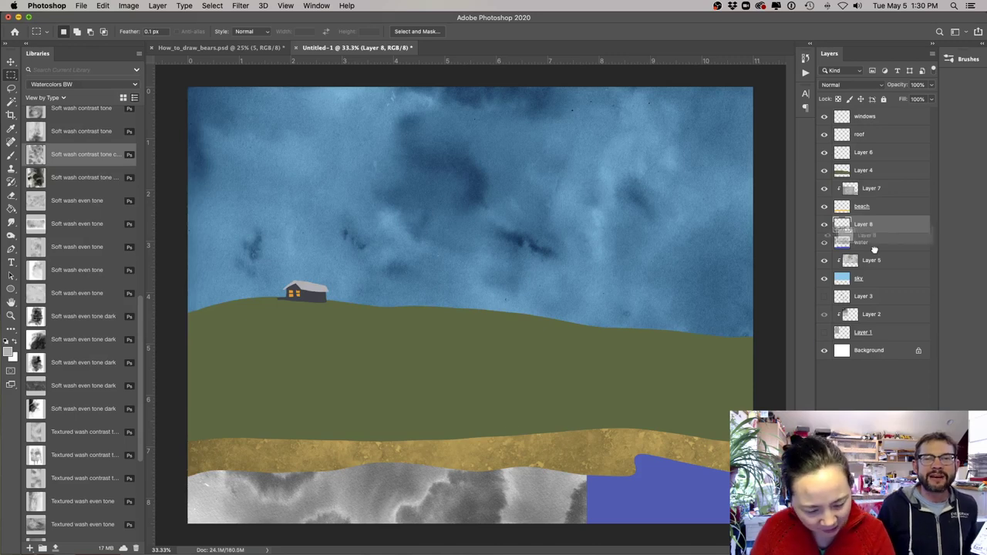
pyautogui.press('super+e')
pyautogui.press('super+z')
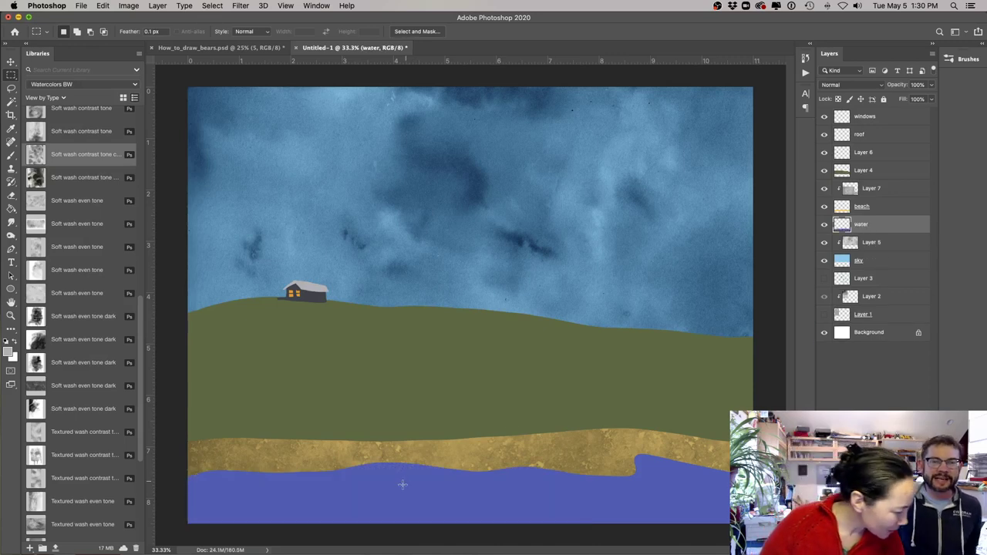
# Copy a wide section of the stormy-looking Soft wash even tone dark texture and paste it above the water layer.
pyautogui.click(40, 388)
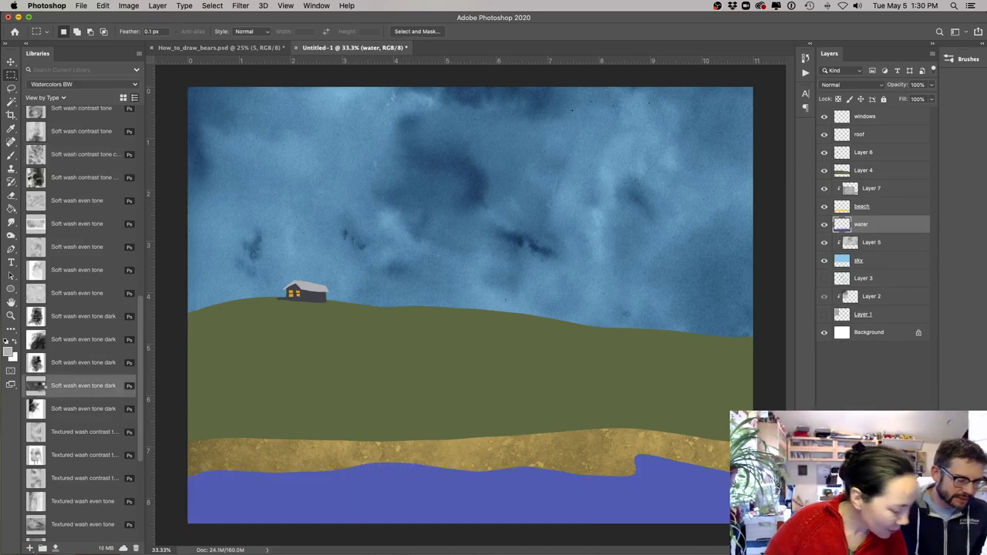
pyautogui.doubleClick(42, 389)
pyautogui.moveTo(237, 171); pyautogui.dragTo(718, 293)
pyautogui.press('super+c')
pyautogui.press('super+w')
pyautogui.press('super+v')
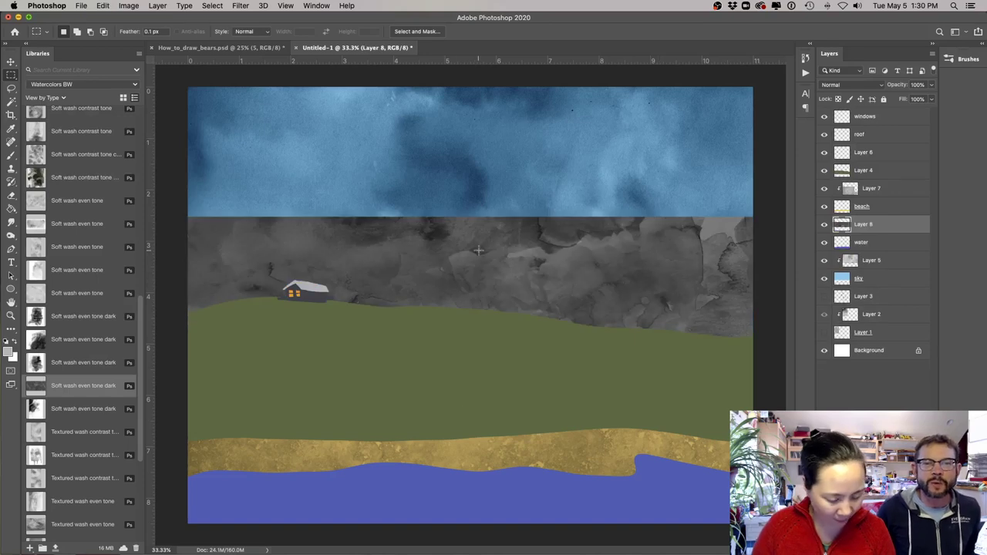
# Position the dark wash over the water and blend it in as a Multiply layer clipped to the water.
pyautogui.press('super+minus')
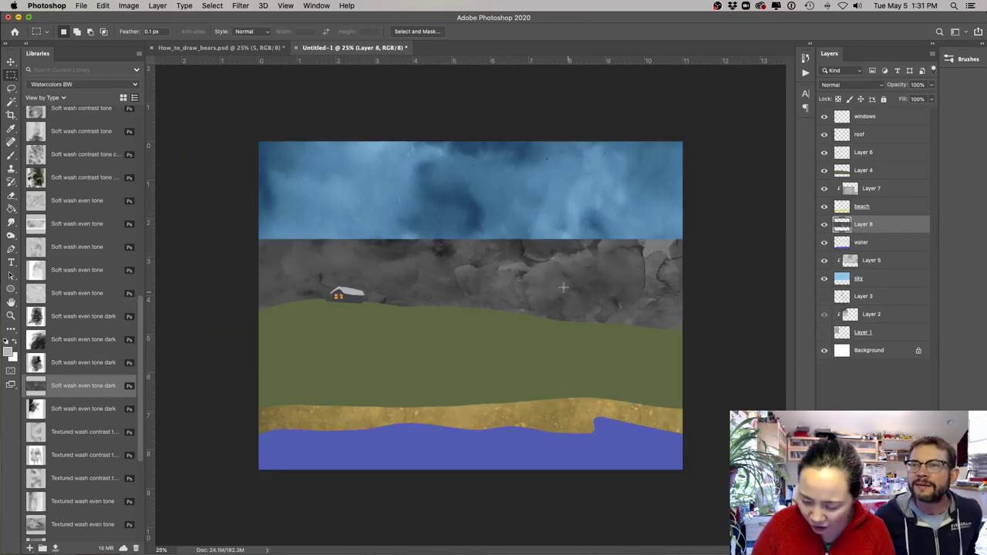
pyautogui.press('v')
pyautogui.moveTo(568, 323); pyautogui.dragTo(536, 393)
pyautogui.keyDown('alt'); pyautogui.click(869, 233); pyautogui.keyUp('alt')
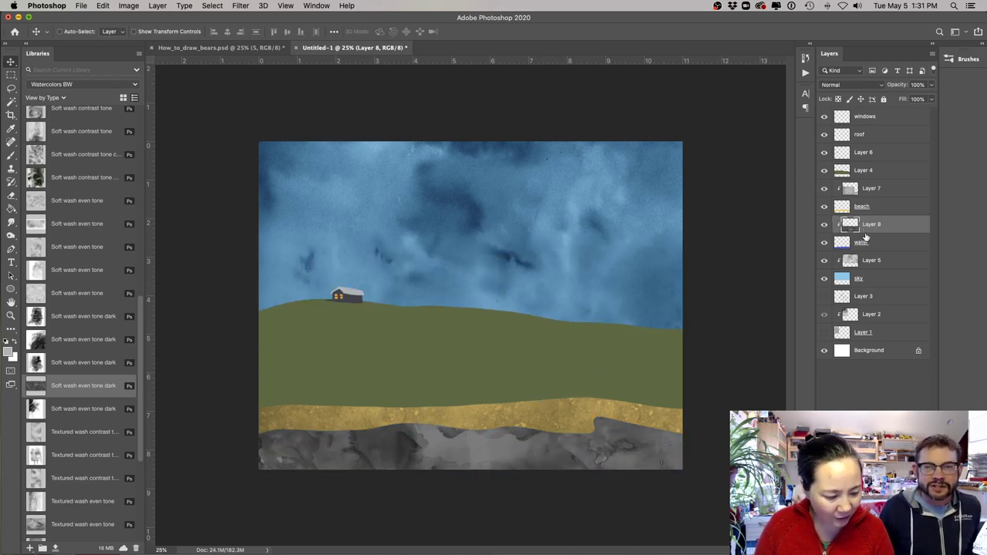
pyautogui.click(844, 84)
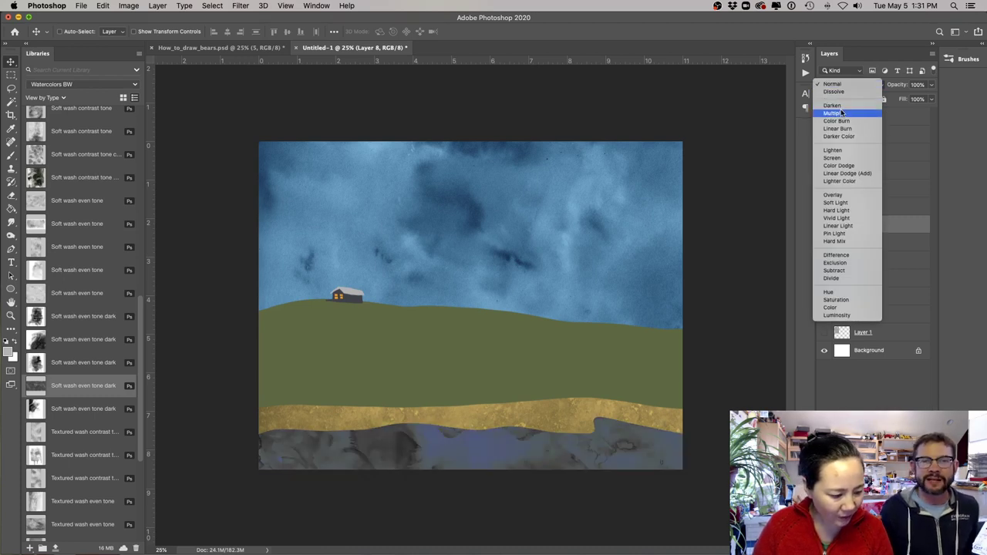
pyautogui.click(839, 113)
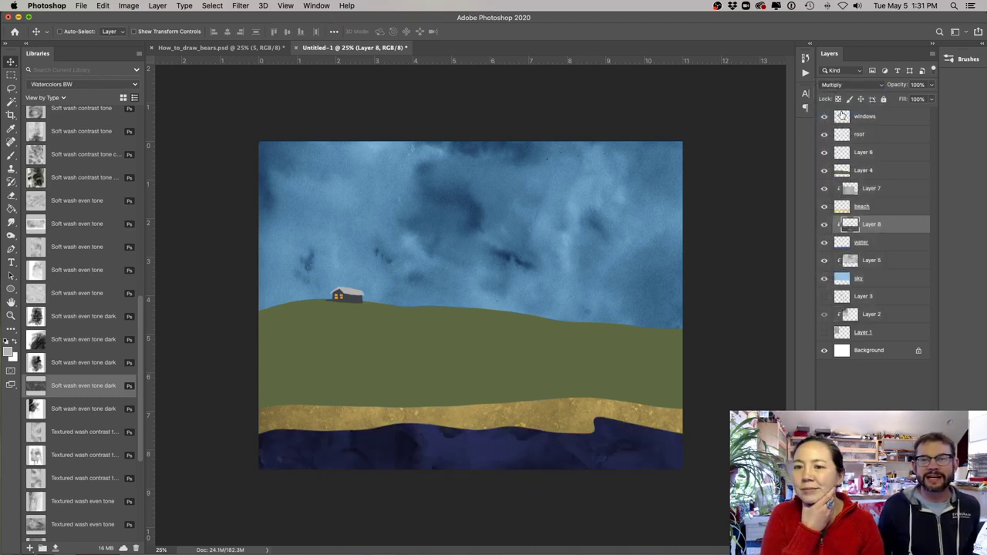